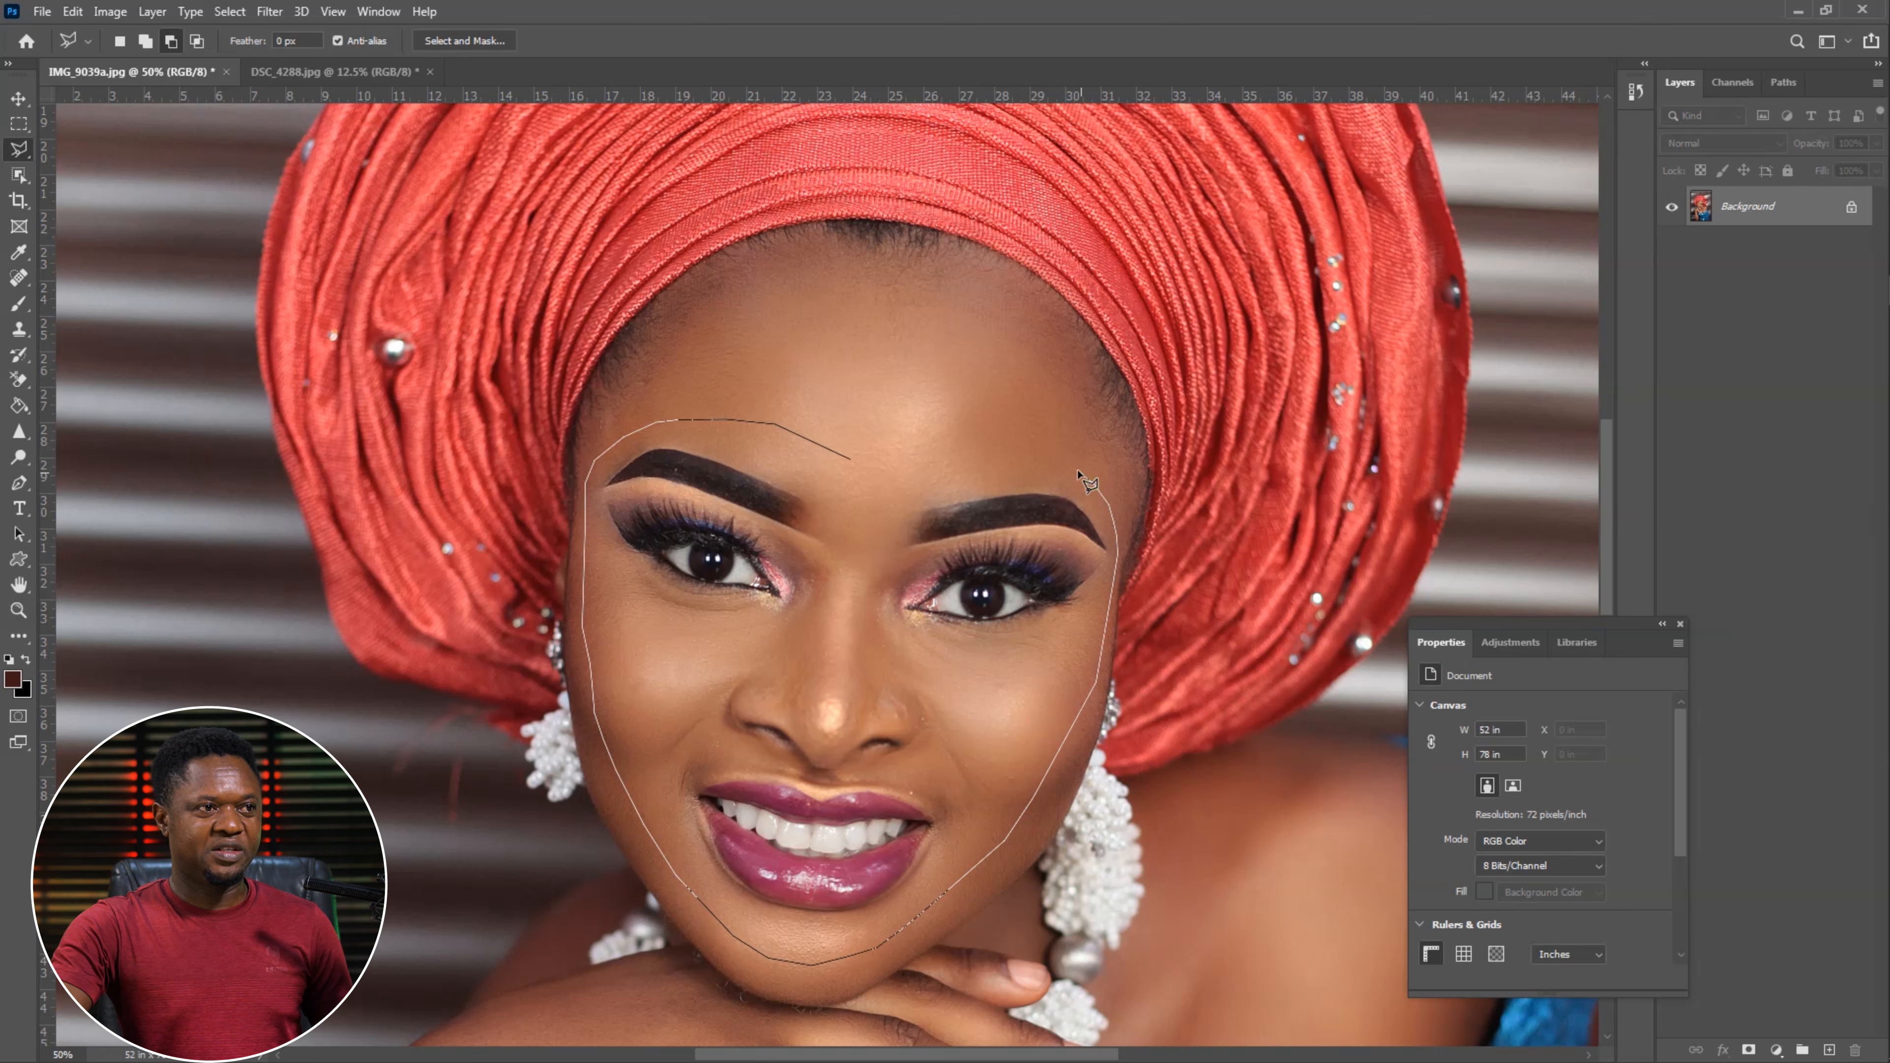
- Close the lasso selection around the smiling woman's face and copy the selected face onto a new layer
left_click(863, 440)
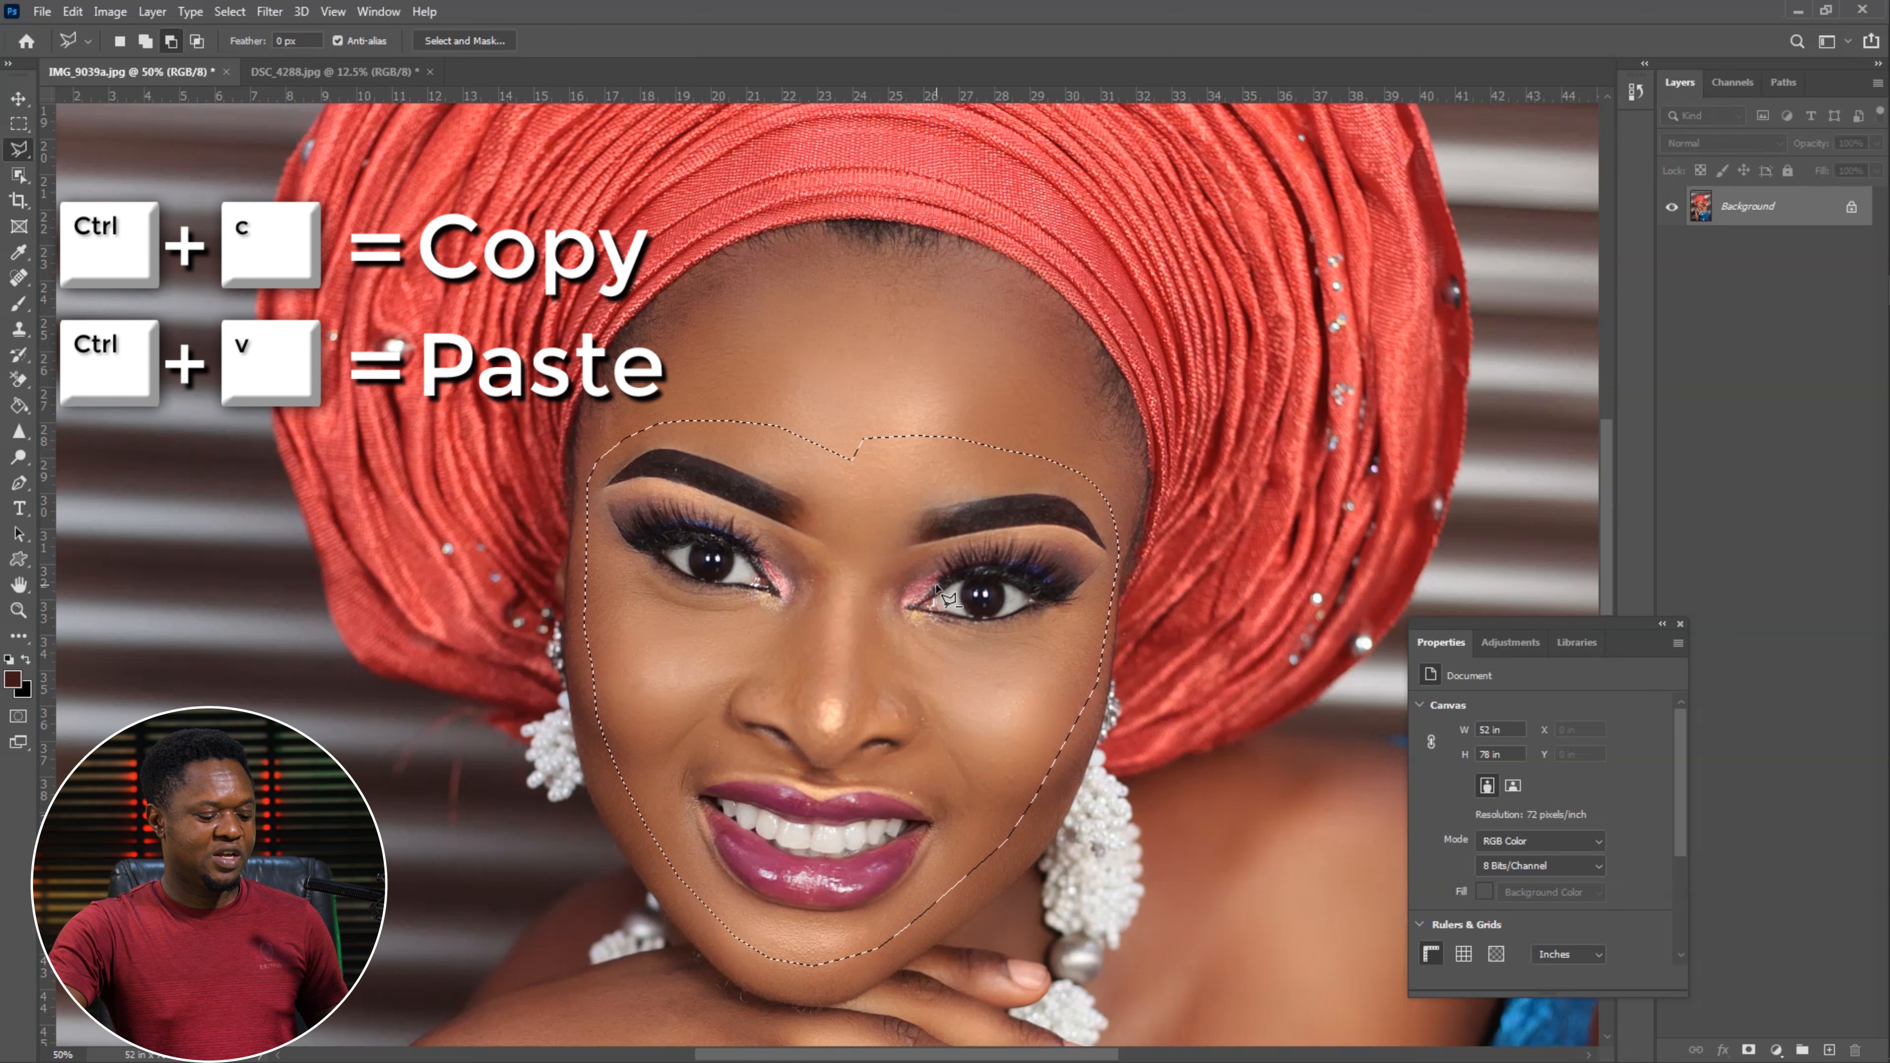
key("ctrl+c")
key("ctrl+v")
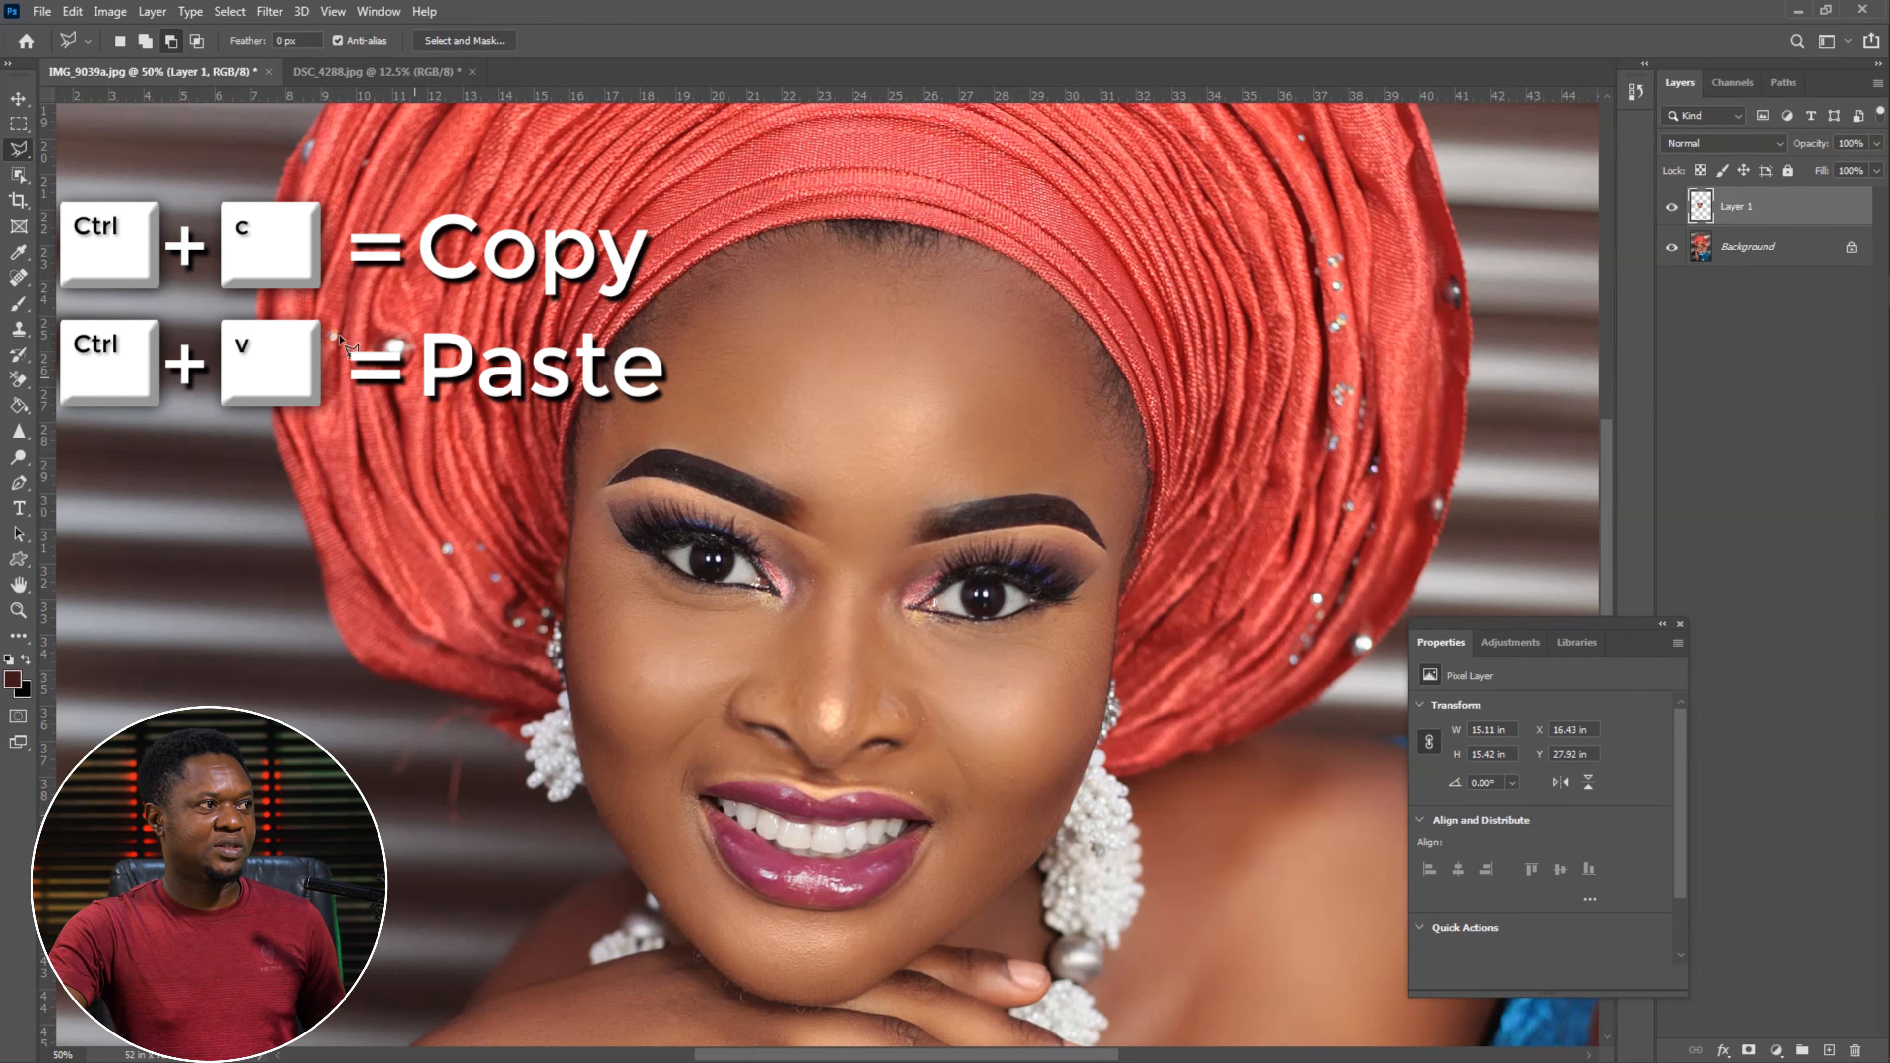
- Transfer the copied face layer into DSC_4288.jpg and place it beside the woman's face
left_click(18, 97)
left_click_drag(800, 594, 615, 312)
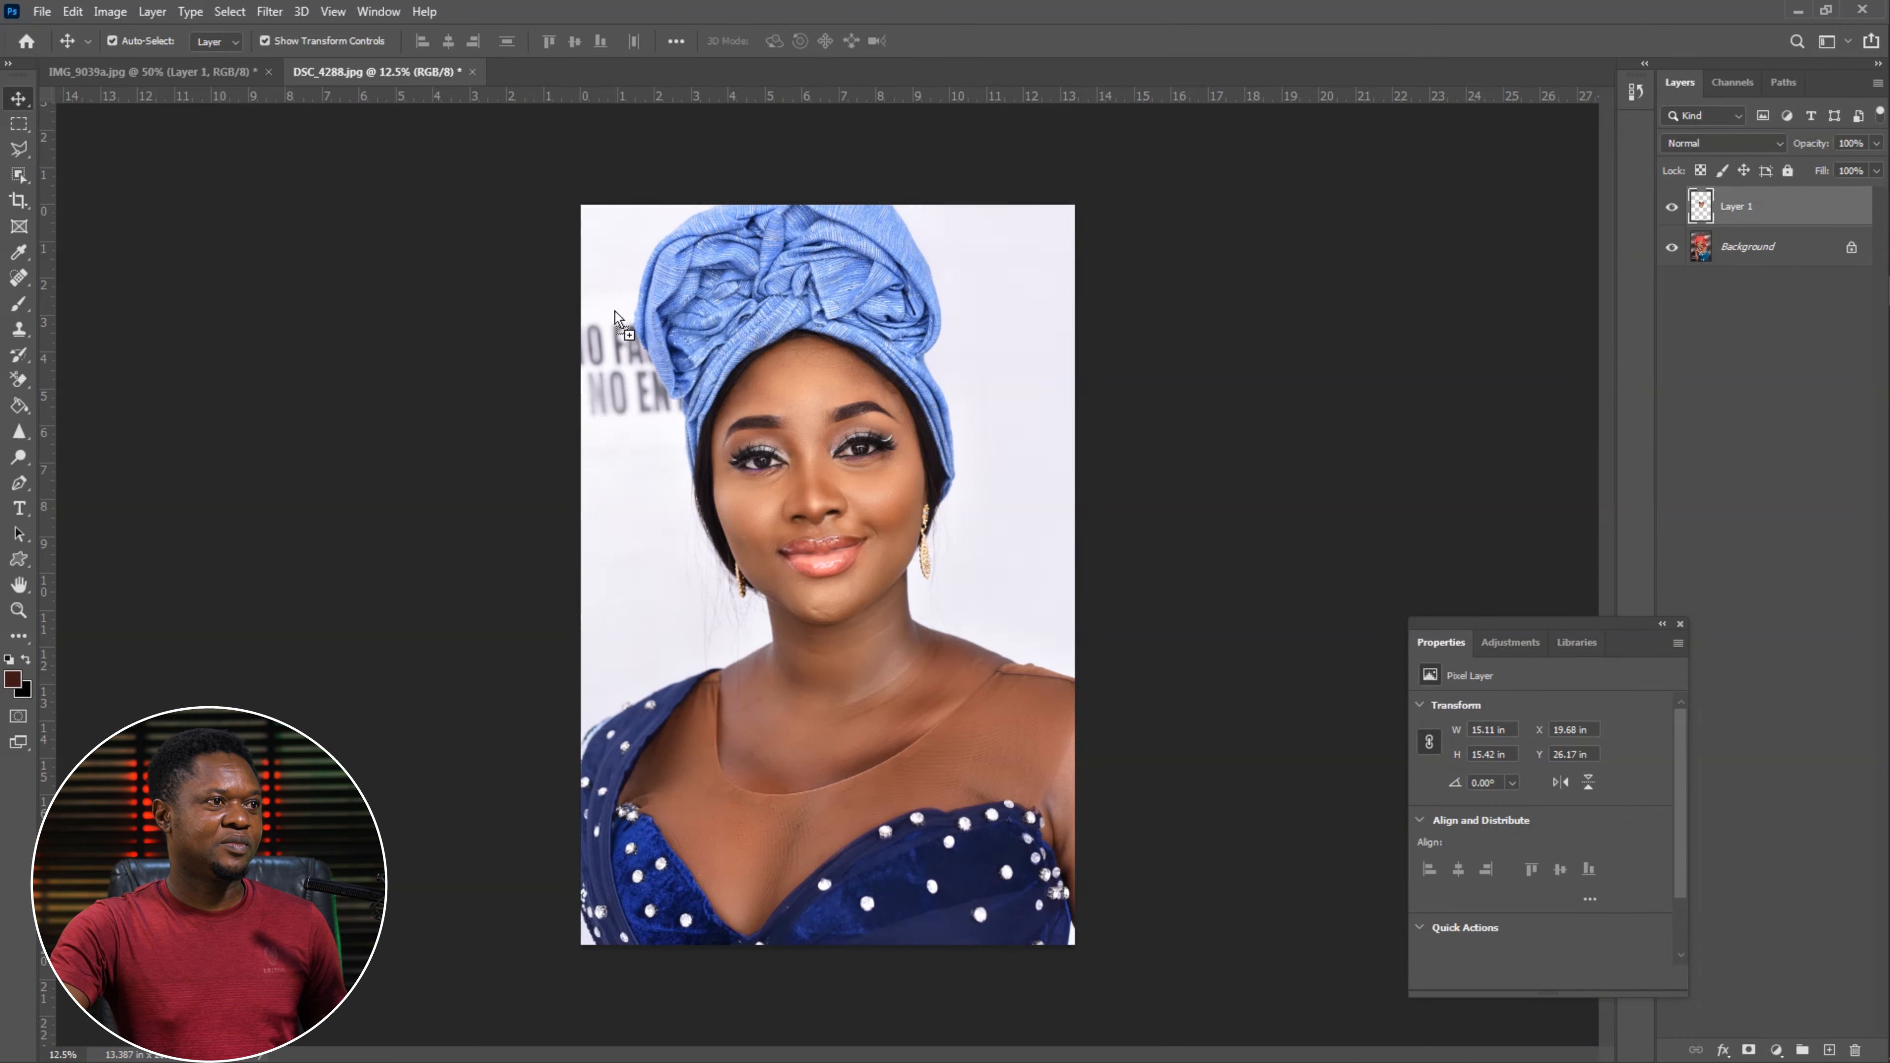
left_click_drag(840, 502, 1029, 424)
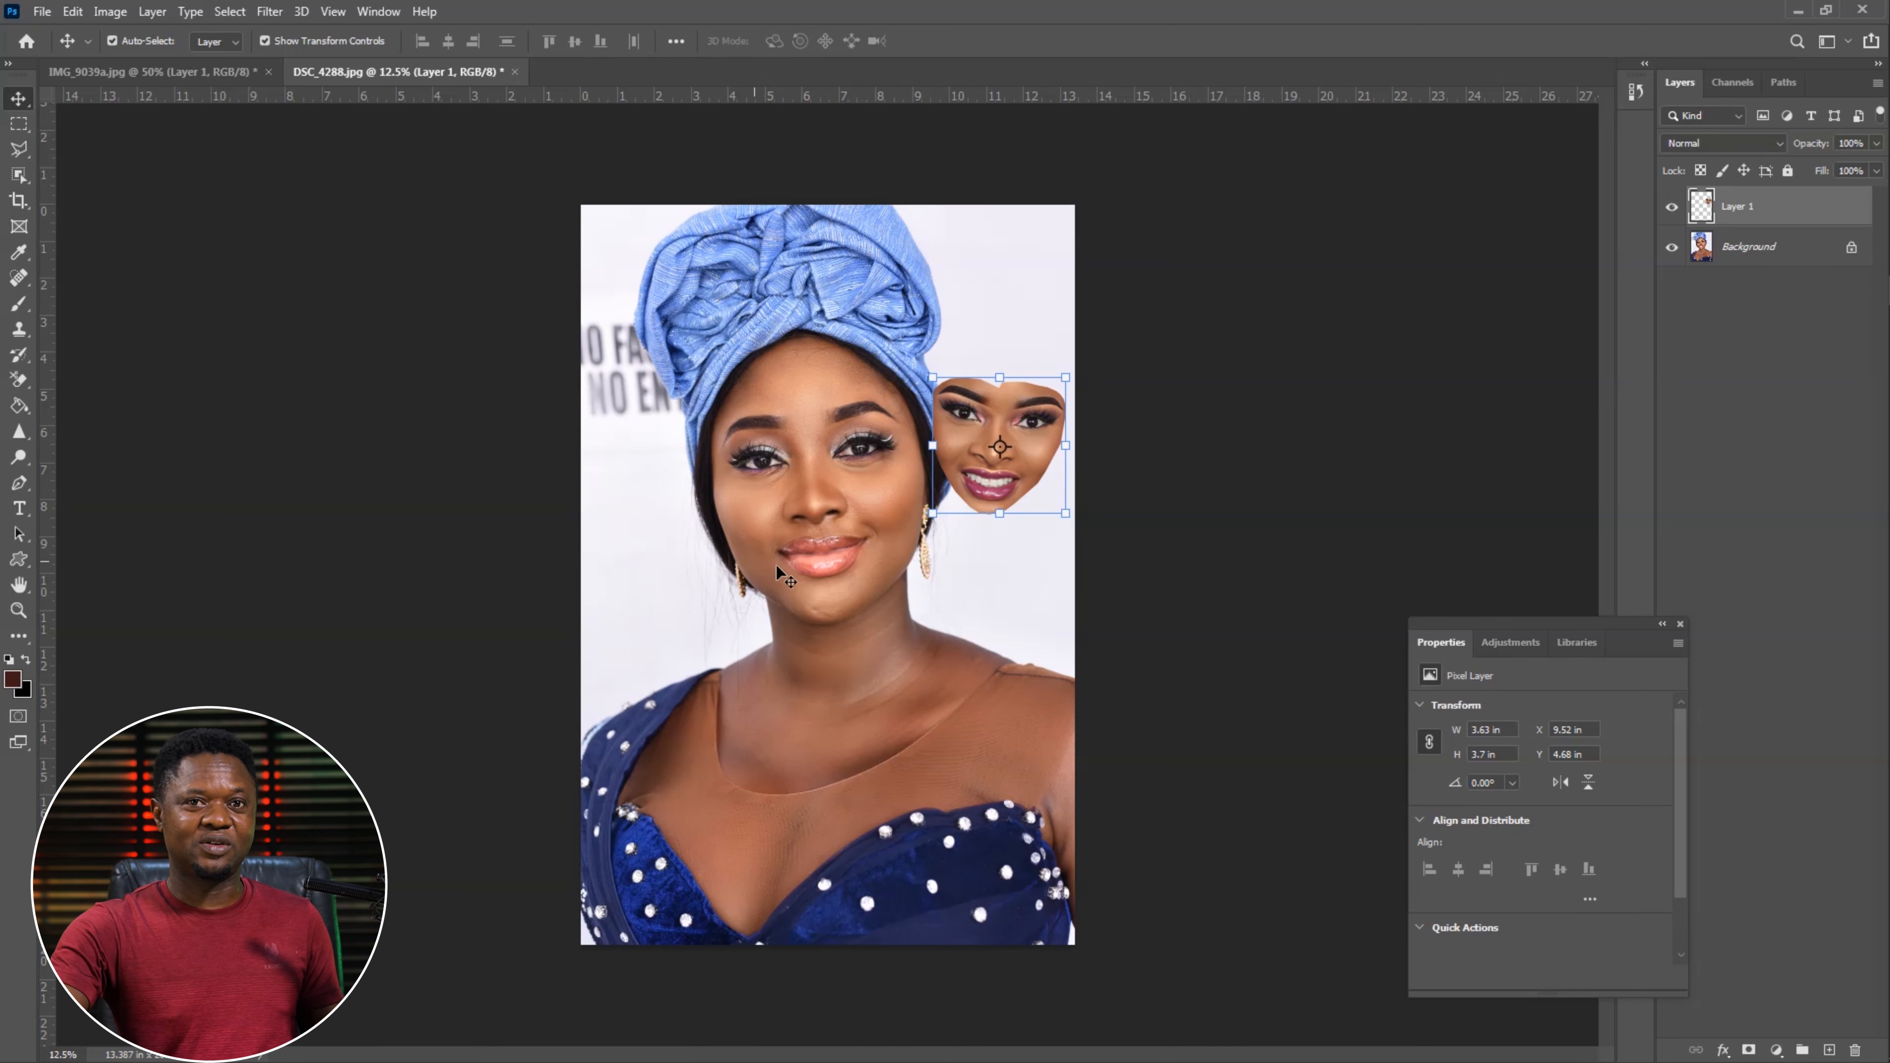
- Move the pasted face closer to the target face and scale it up proportionally to about 148%
left_click_drag(1019, 416, 848, 496)
left_click_drag(914, 436, 963, 461)
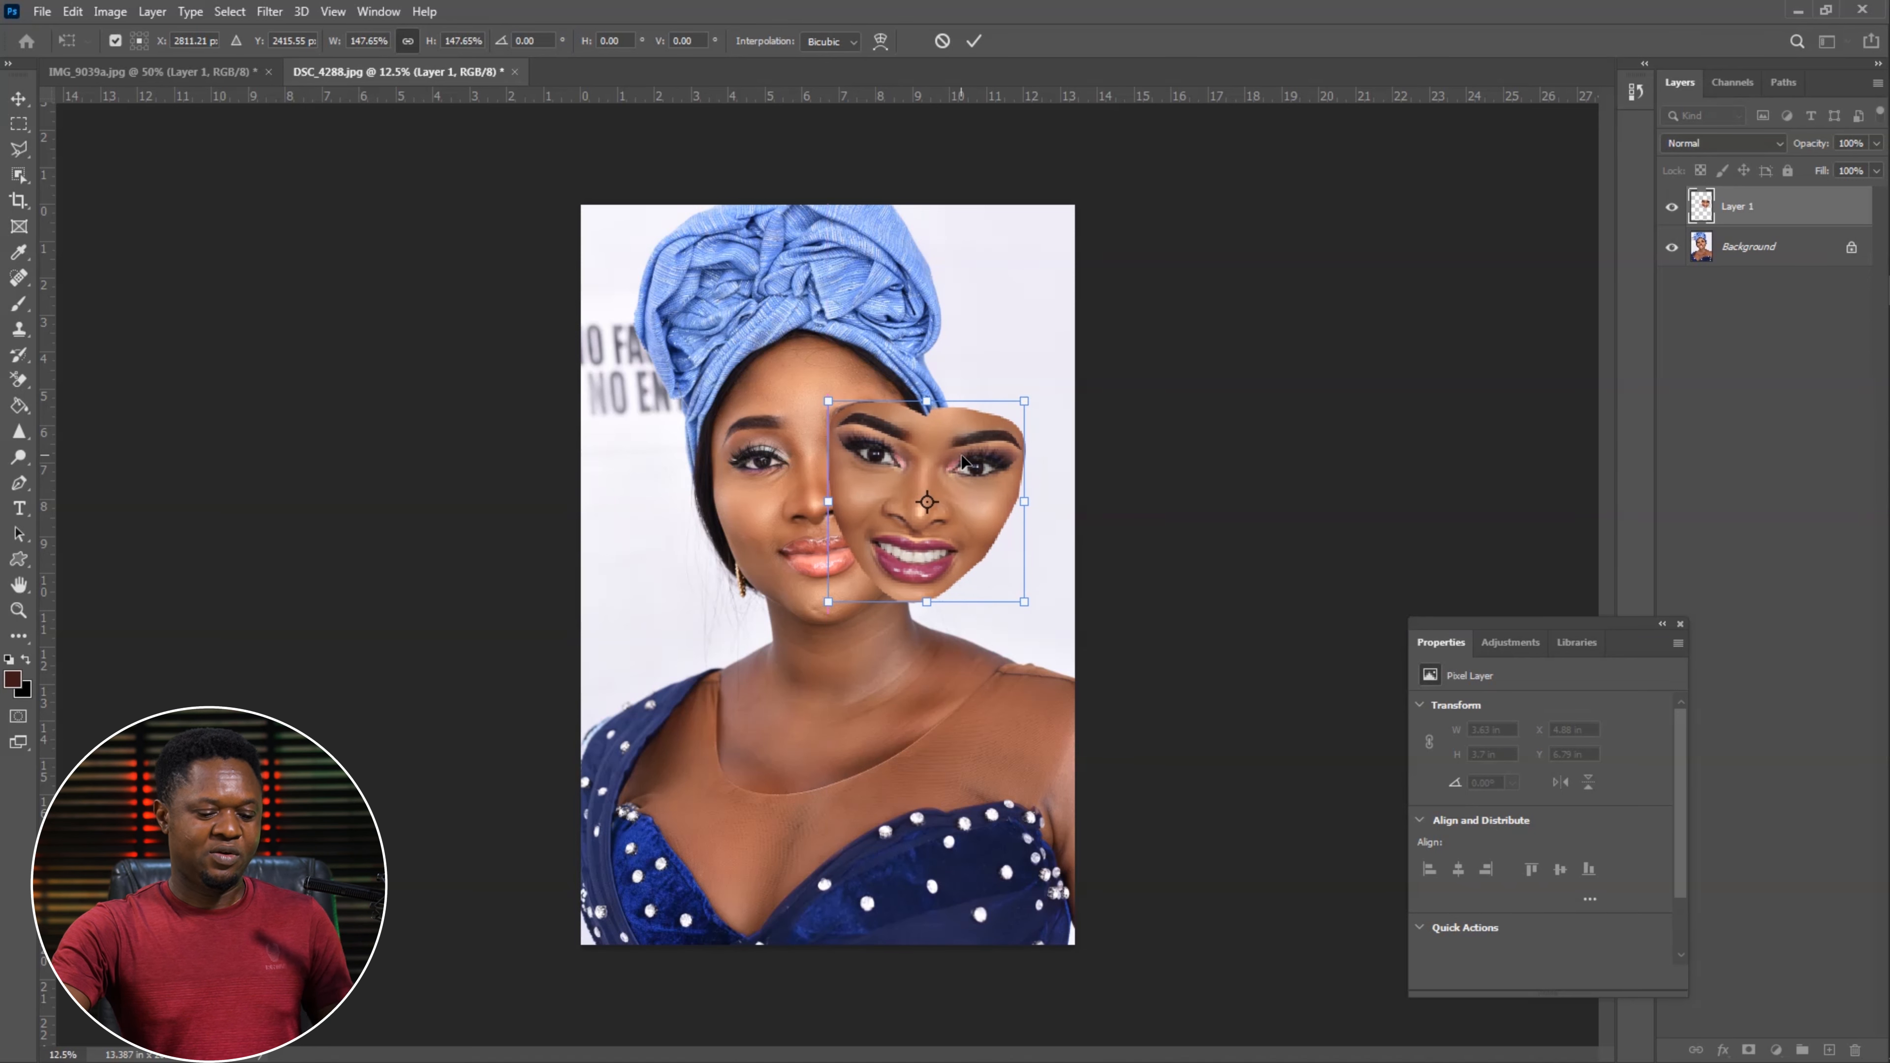
key("Return")
- Rotate the pasted face about -13.1° to match the head tilt and place it over the woman's face
left_click_drag(1036, 384, 1018, 358)
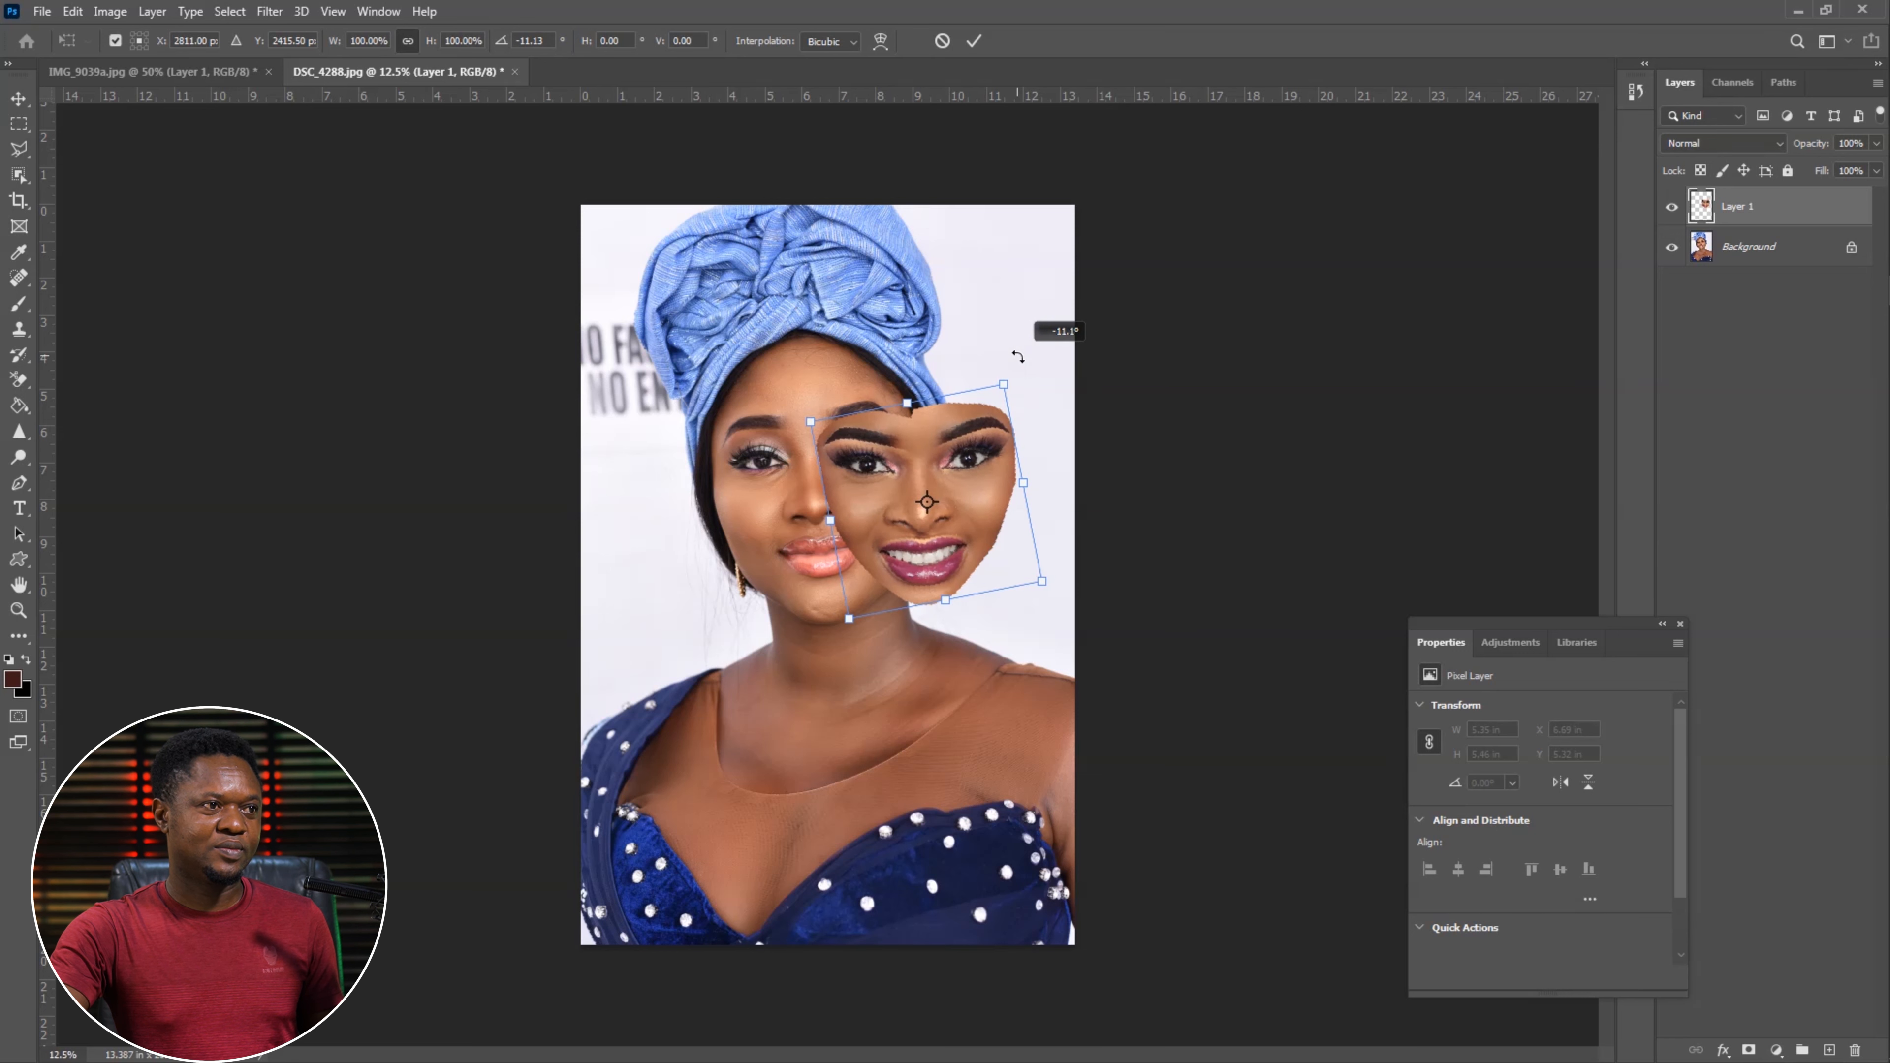
left_click_drag(964, 475, 1033, 440)
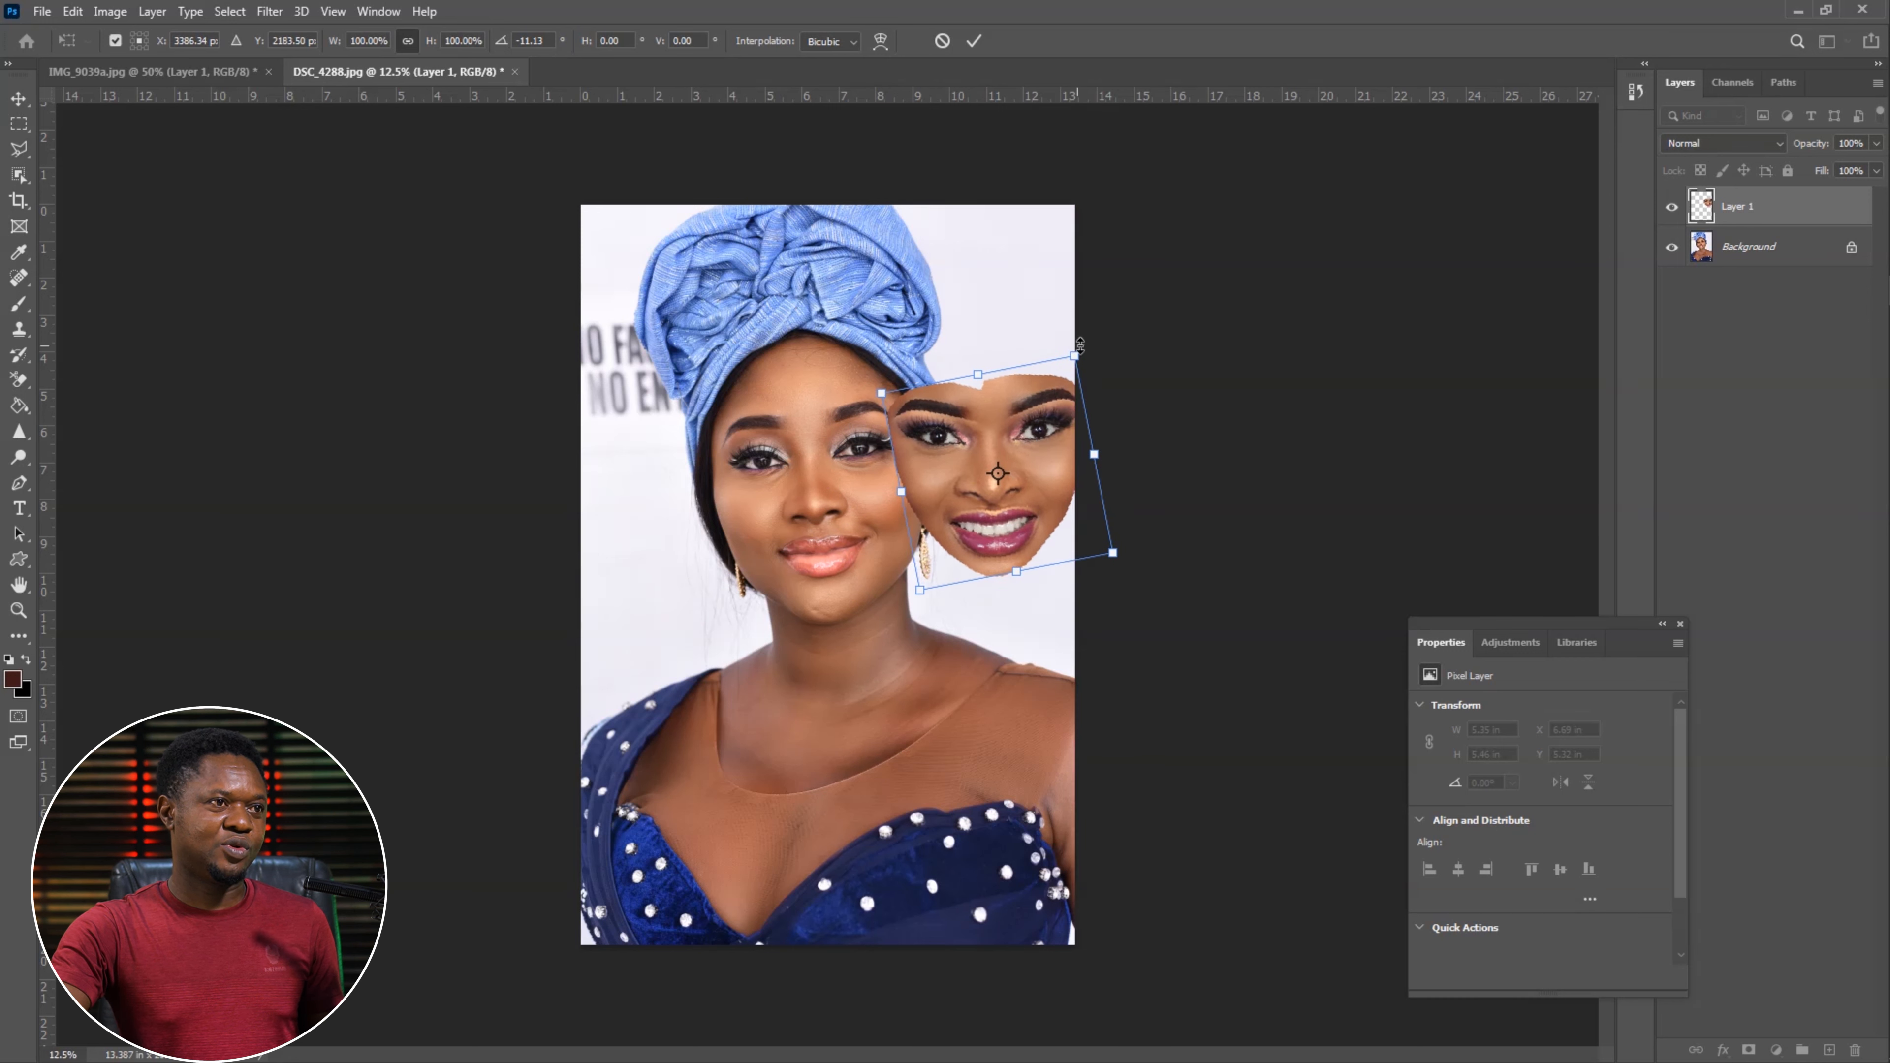
left_click_drag(1086, 340, 1081, 337)
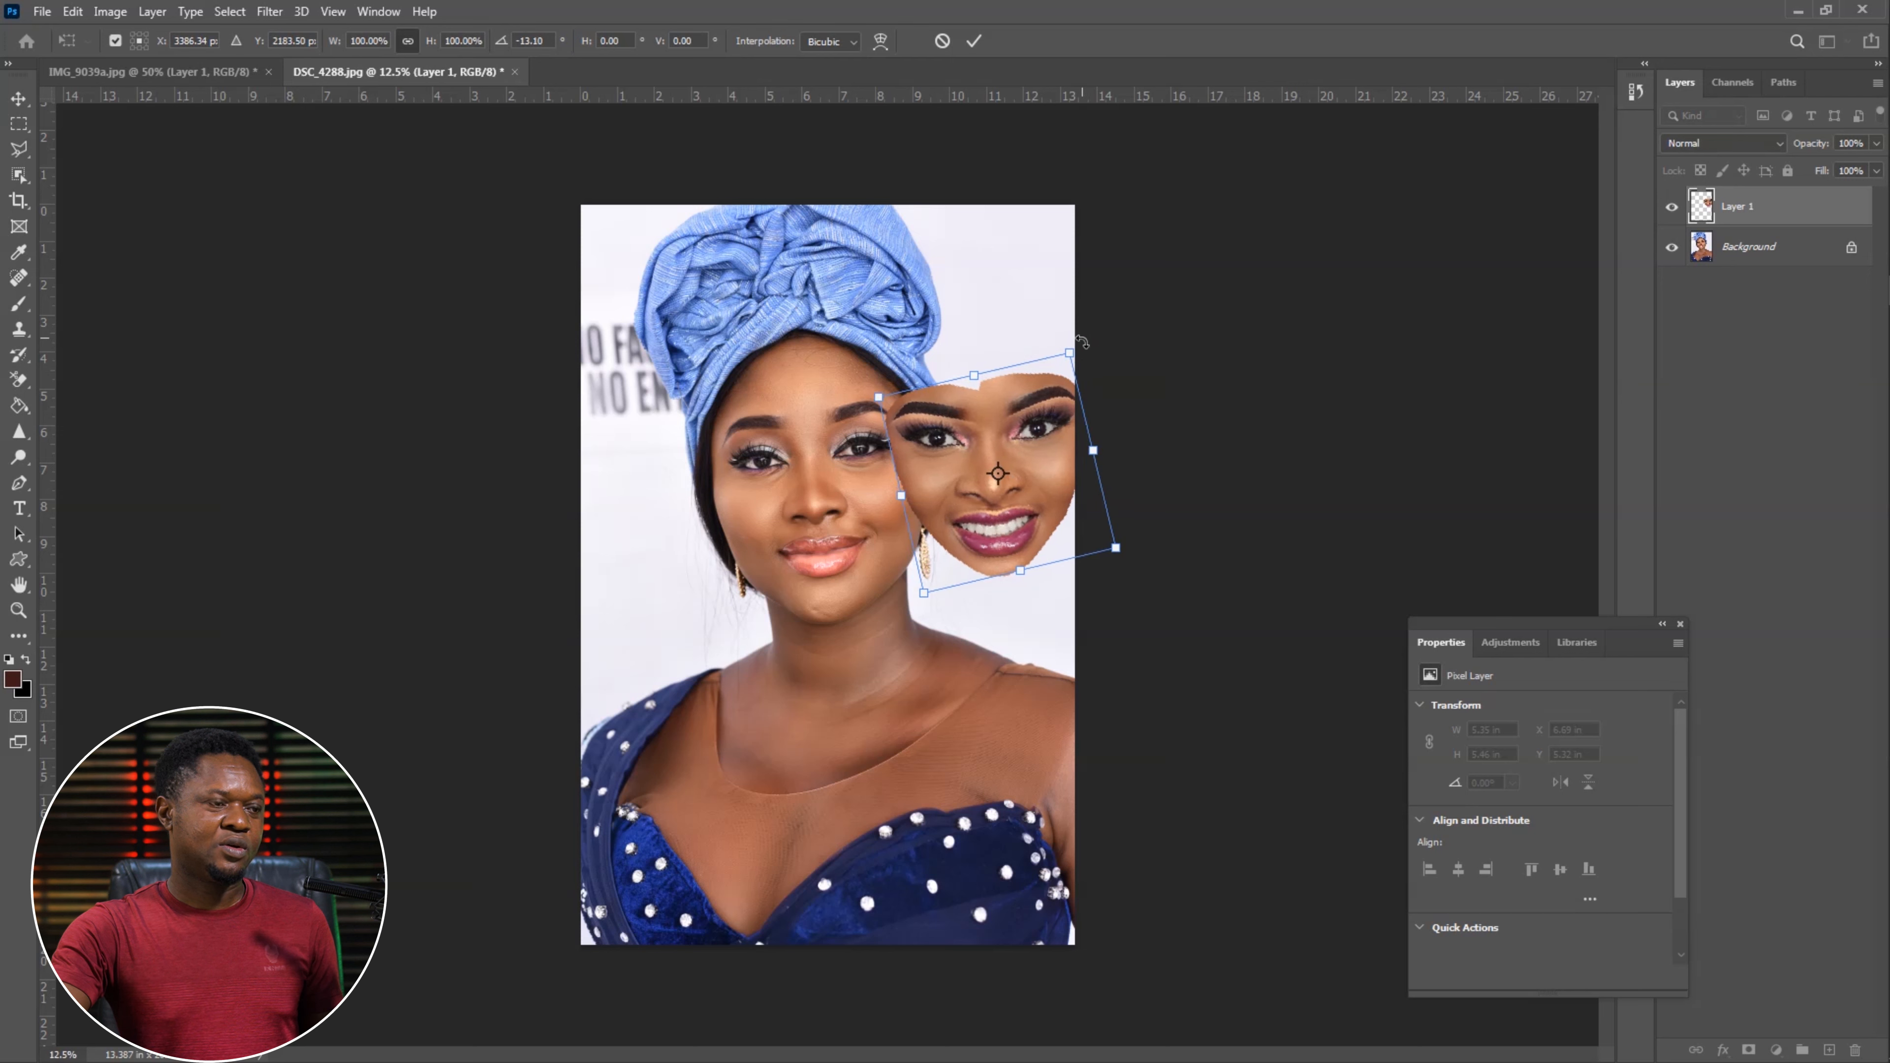
left_click_drag(1036, 427, 862, 462)
key("Return")
- Lower the fill of the pasted face layer to 39% so the original face shows through
left_click(1787, 216)
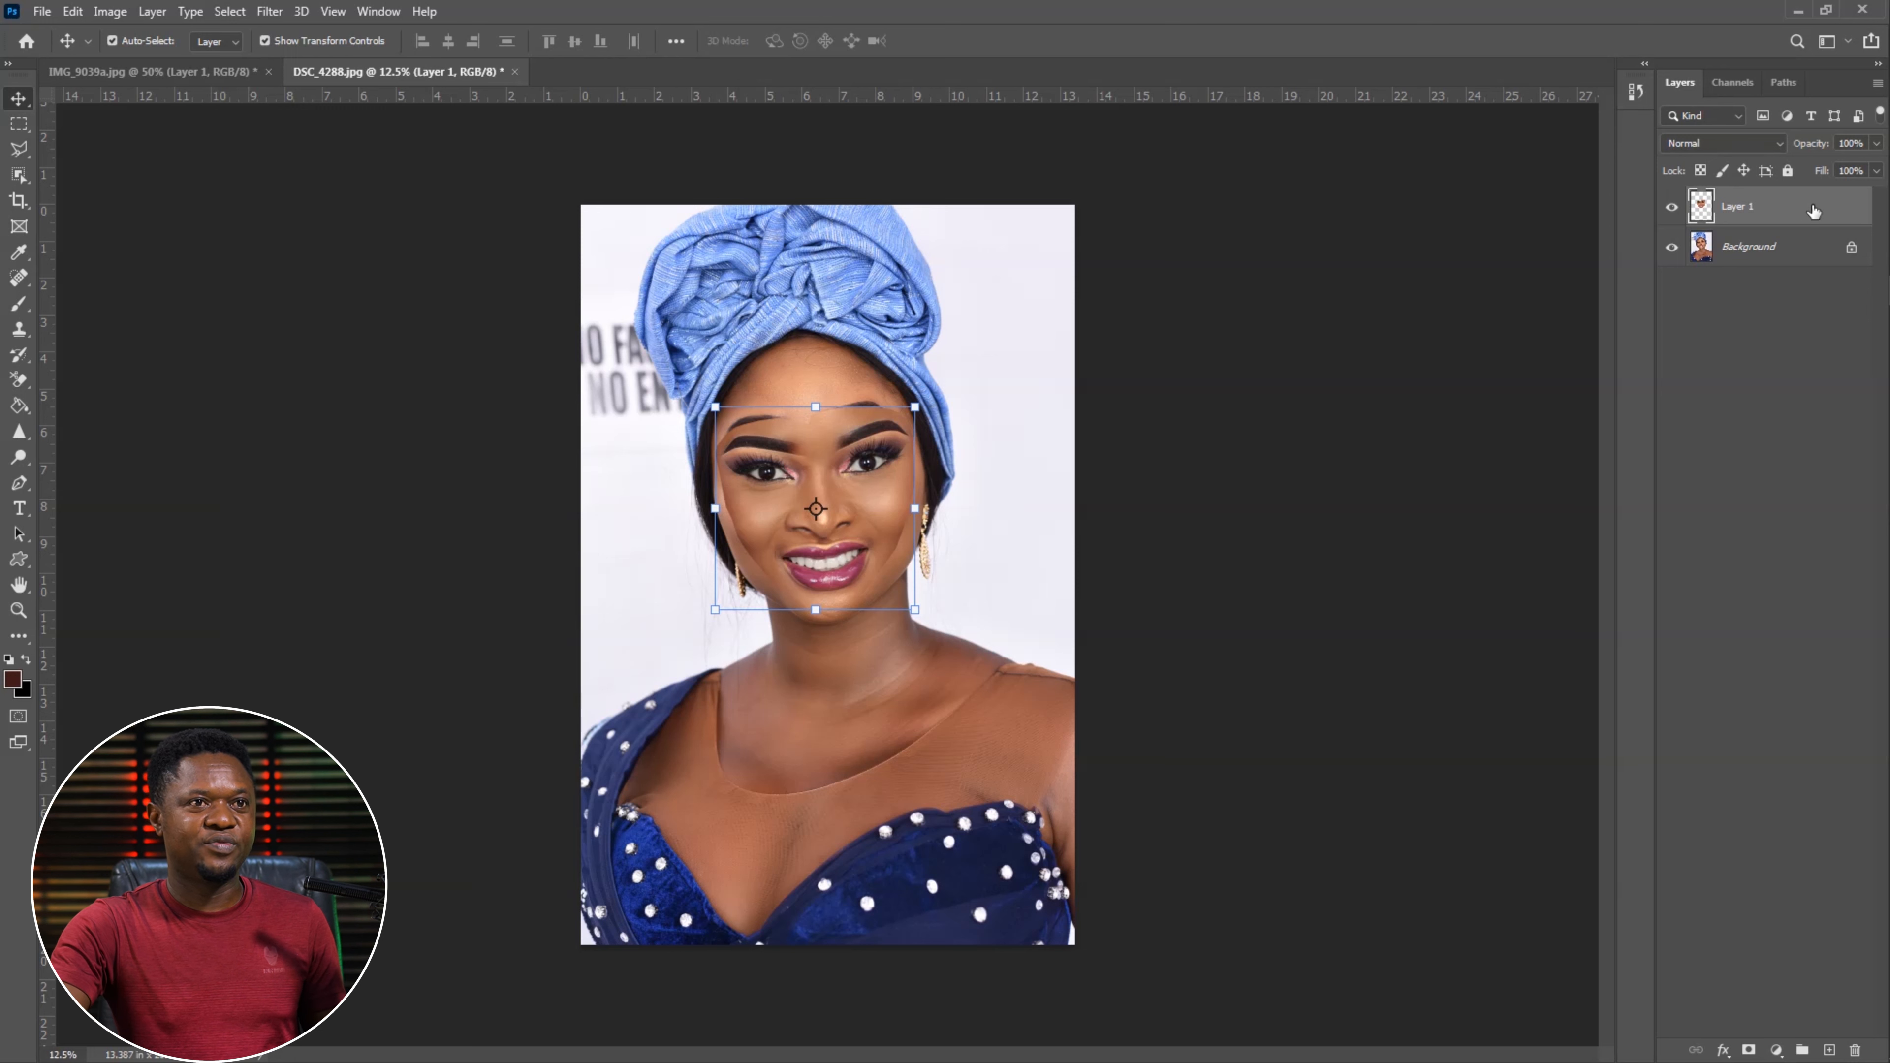
left_click(1875, 171)
left_click_drag(1875, 195, 1816, 195)
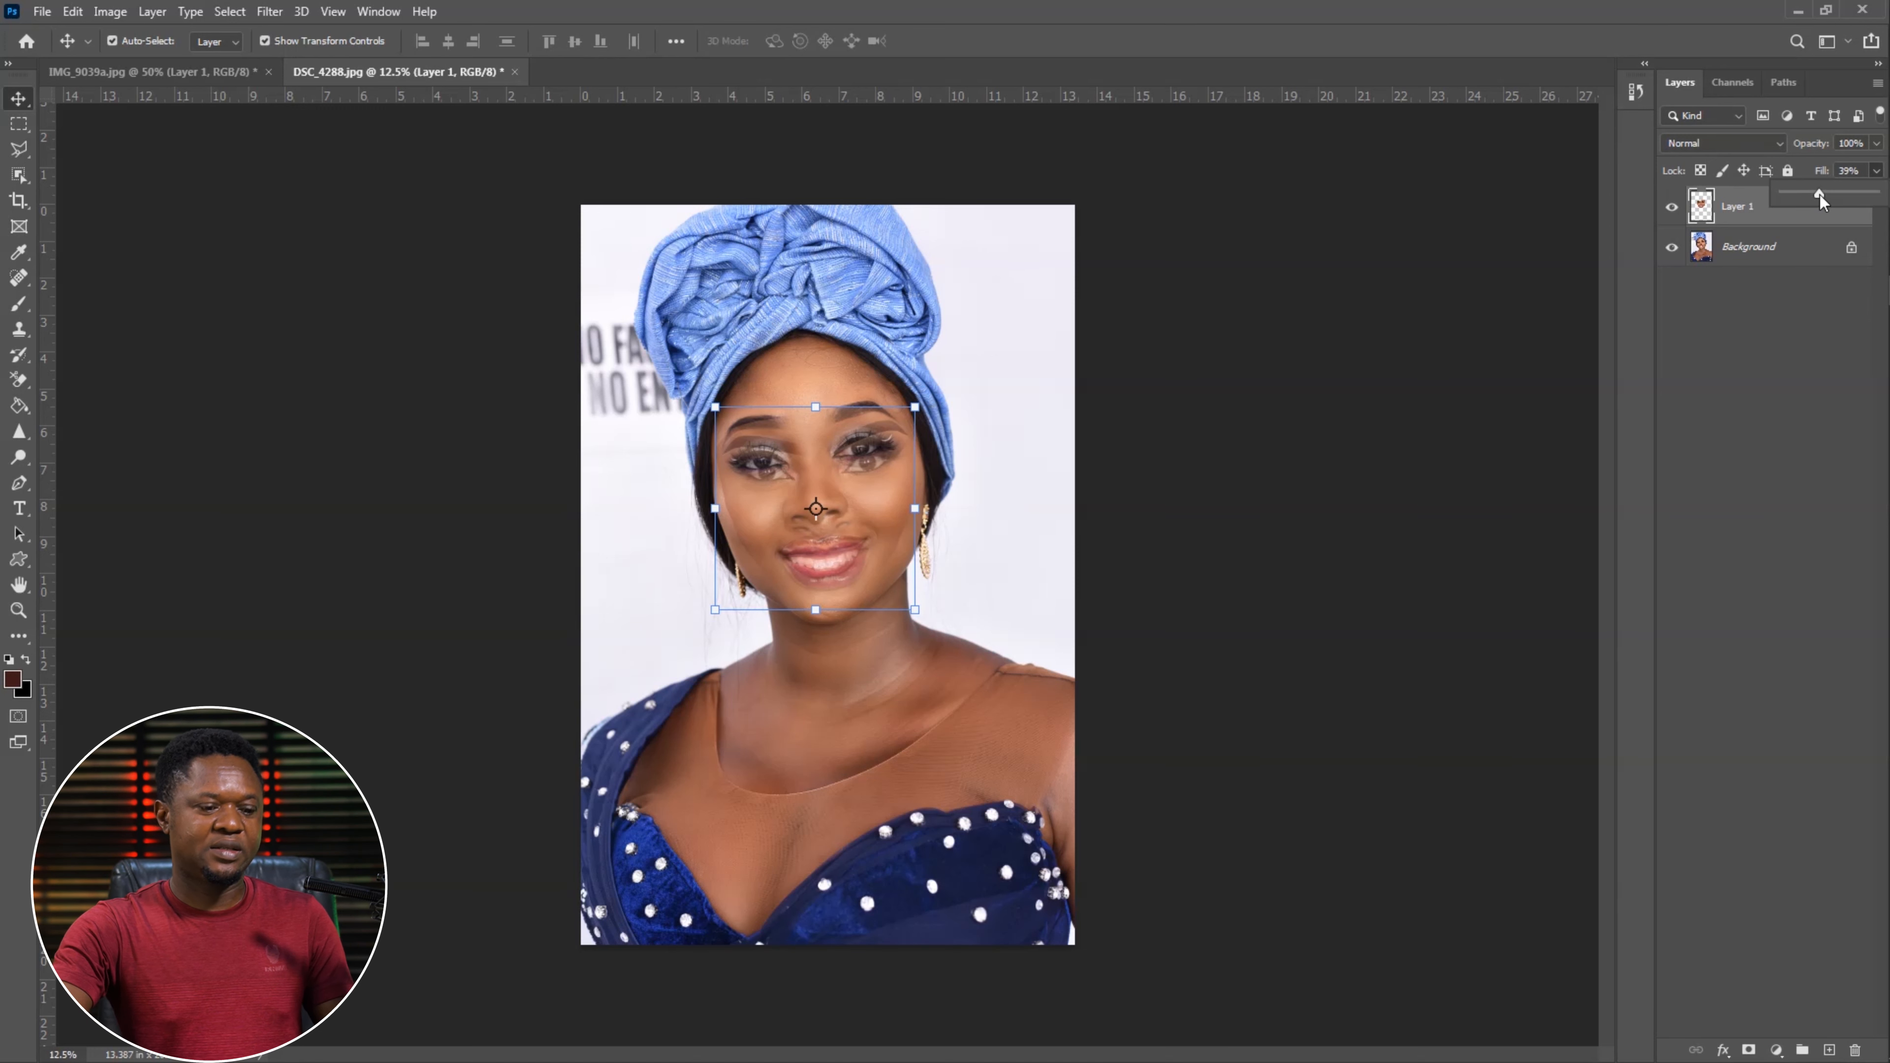
- Move the translucent pasted face upward so its eyes line up with the original eyes
key("ctrl+plus")
key("ctrl+plus")
key("ctrl+plus")
key("ctrl+plus")
key("ctrl+plus")
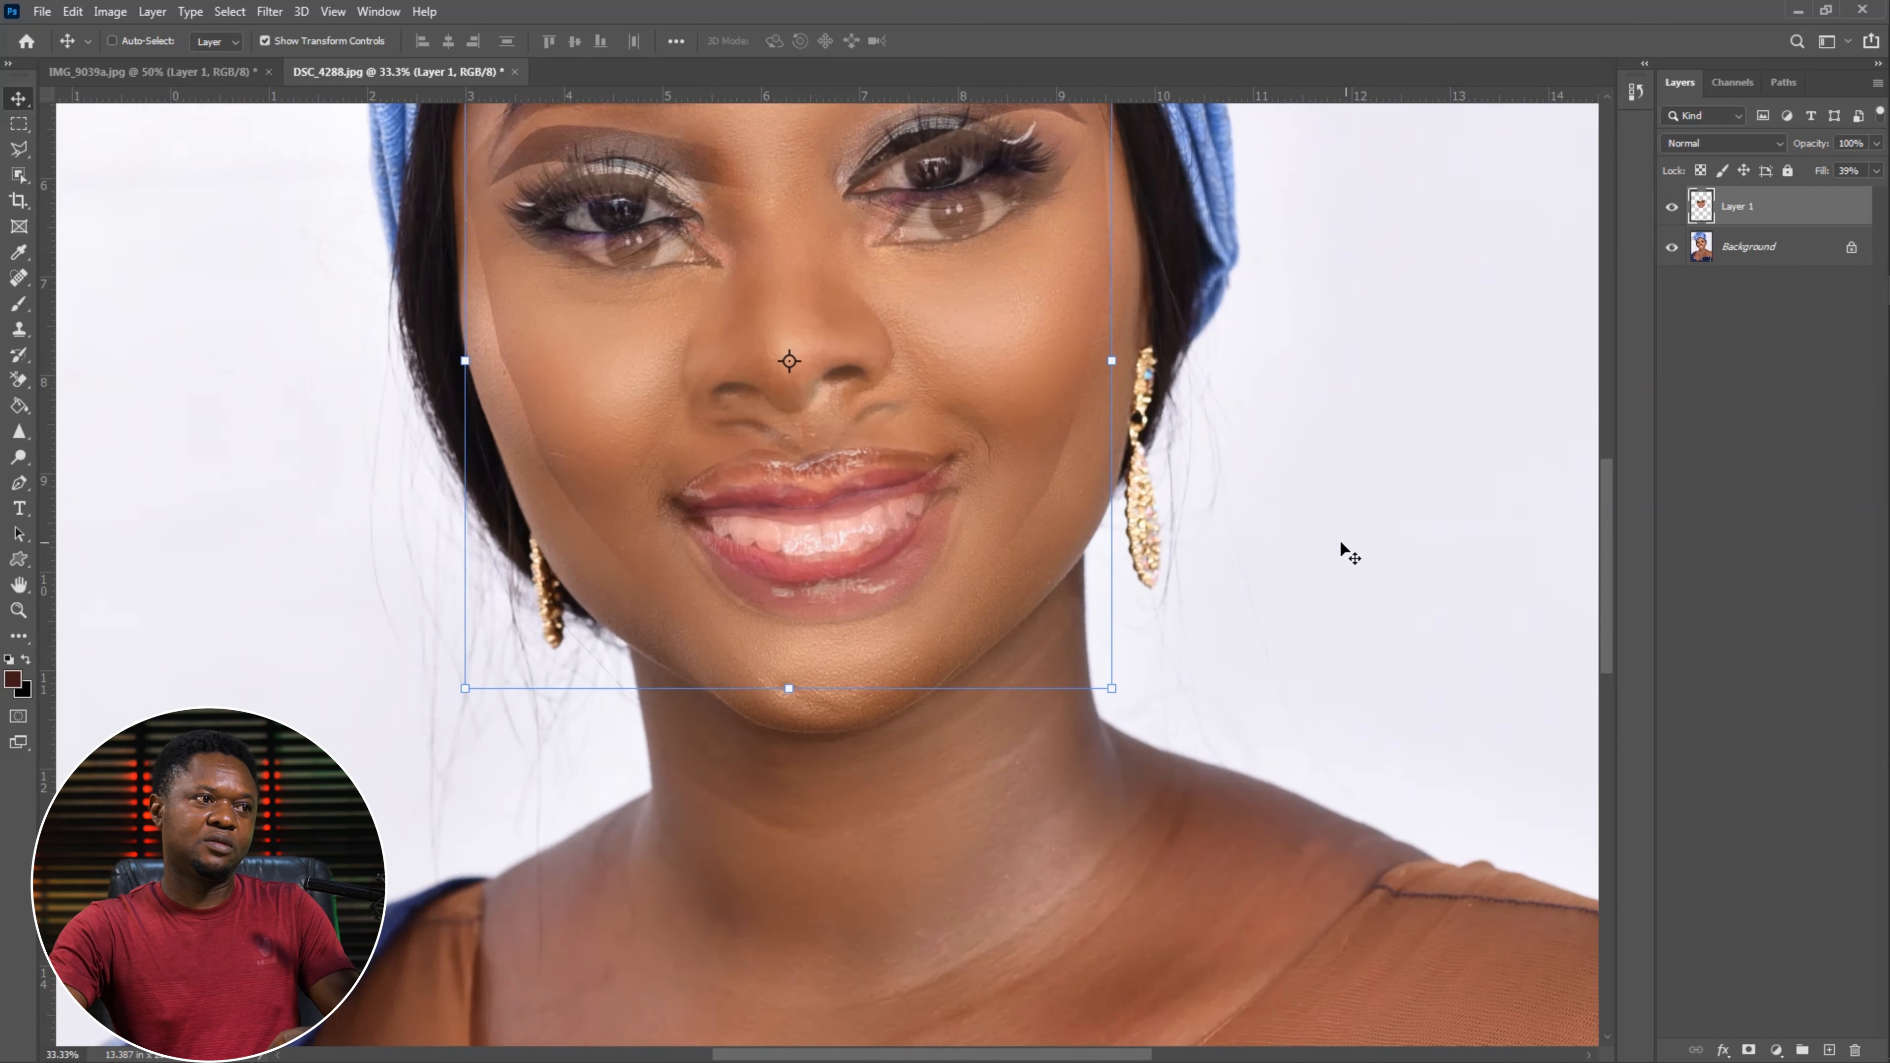
key("ctrl+minus")
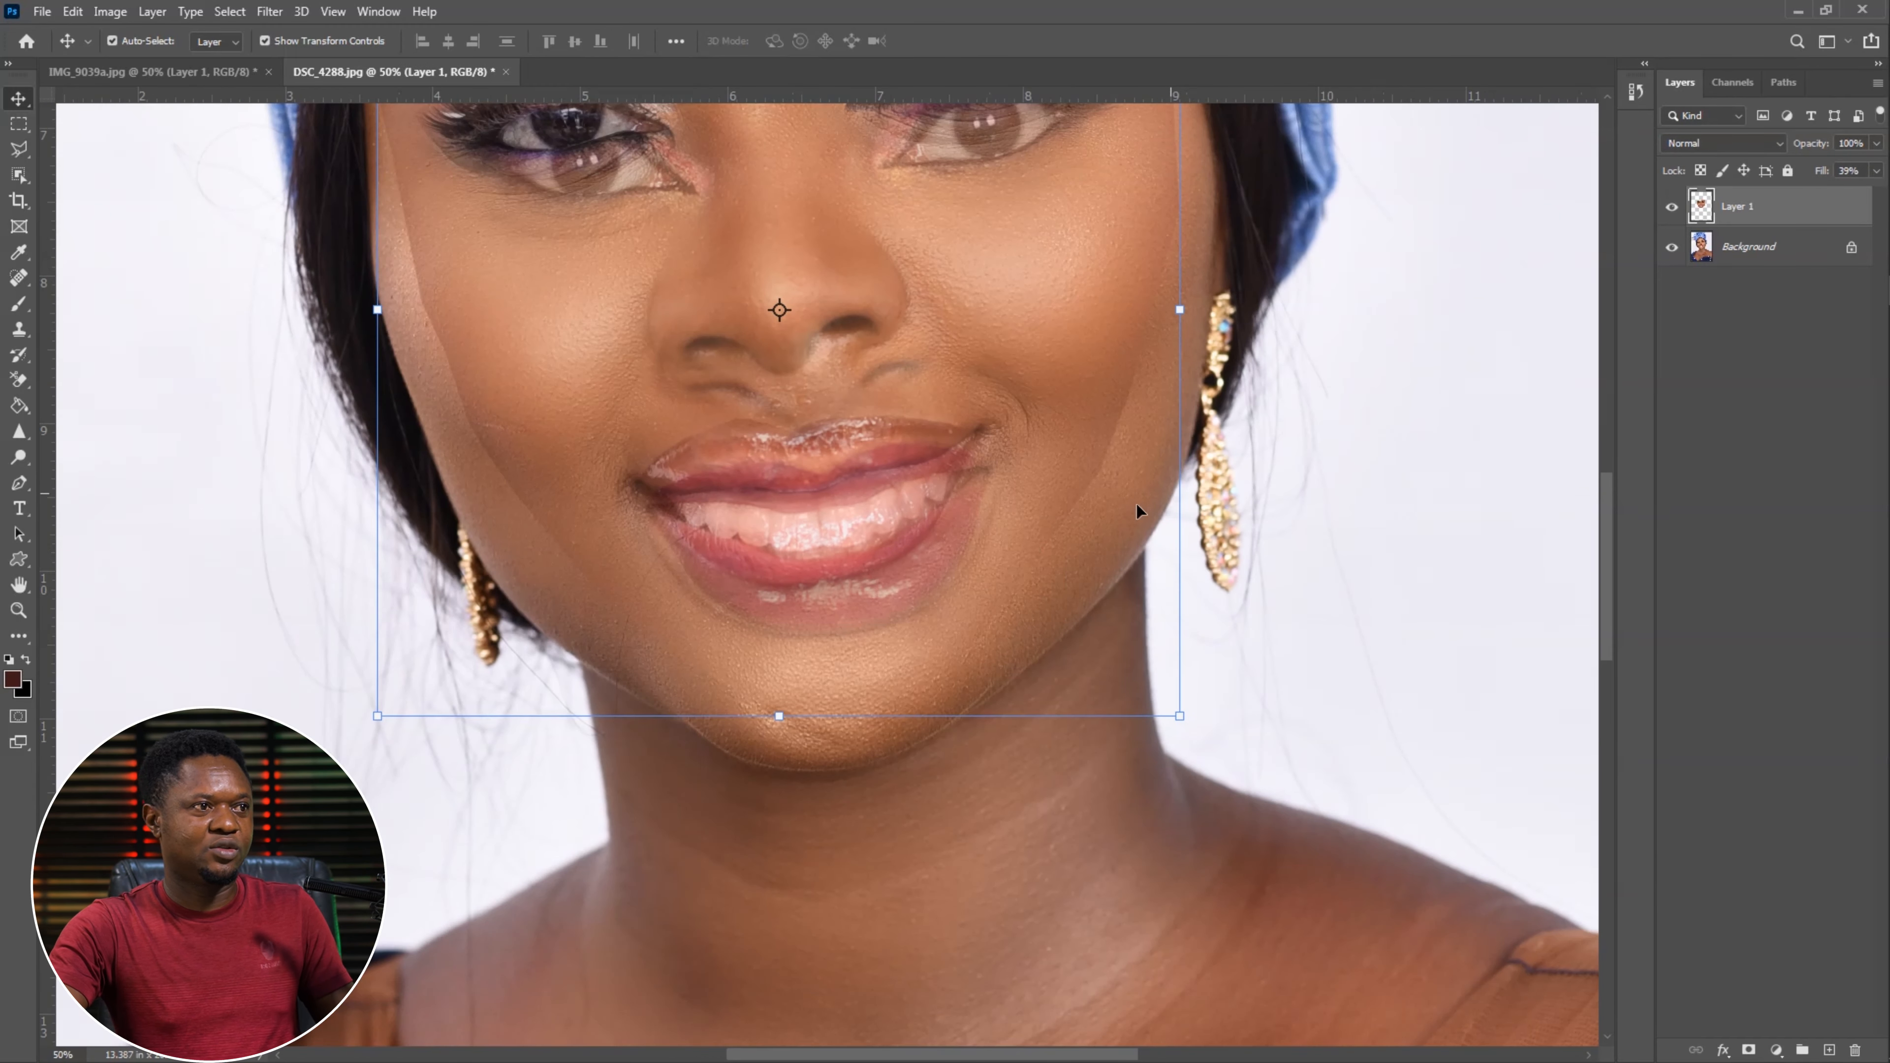
scroll(1135, 502, "up", 5)
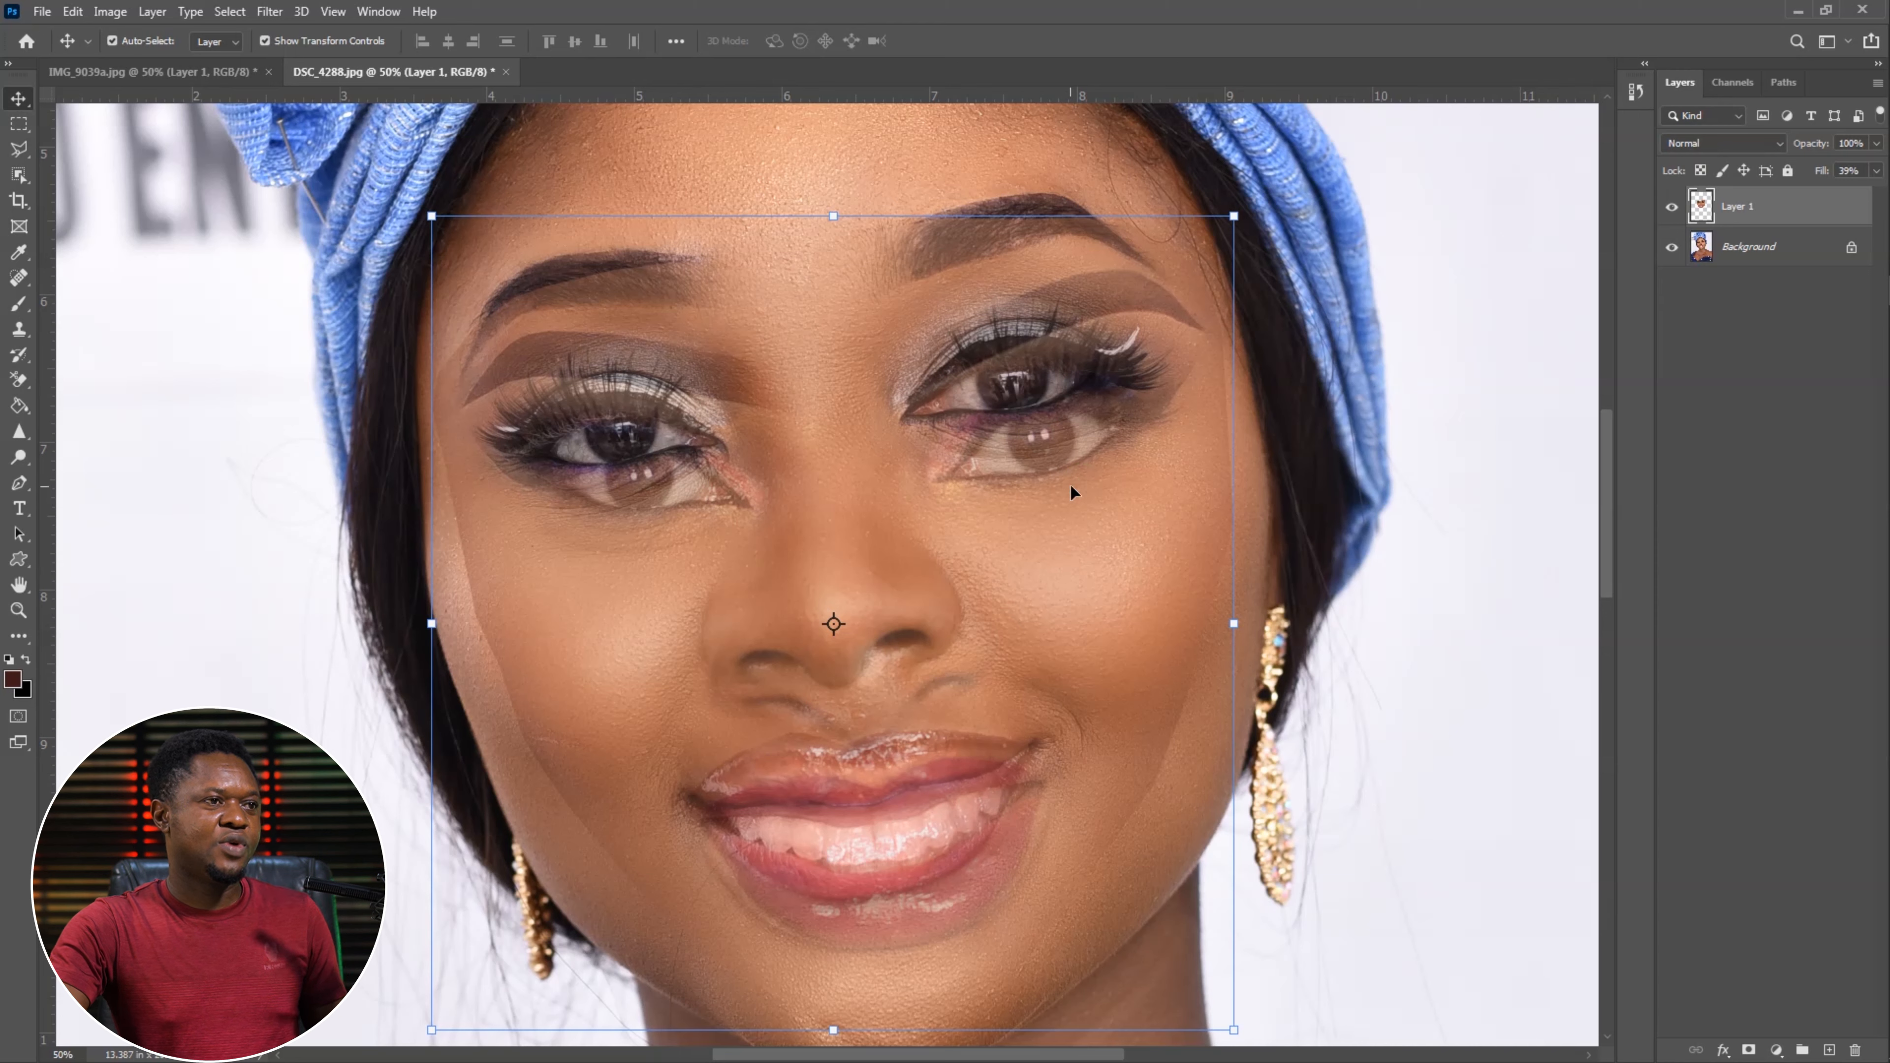
left_click_drag(1097, 568, 1042, 425)
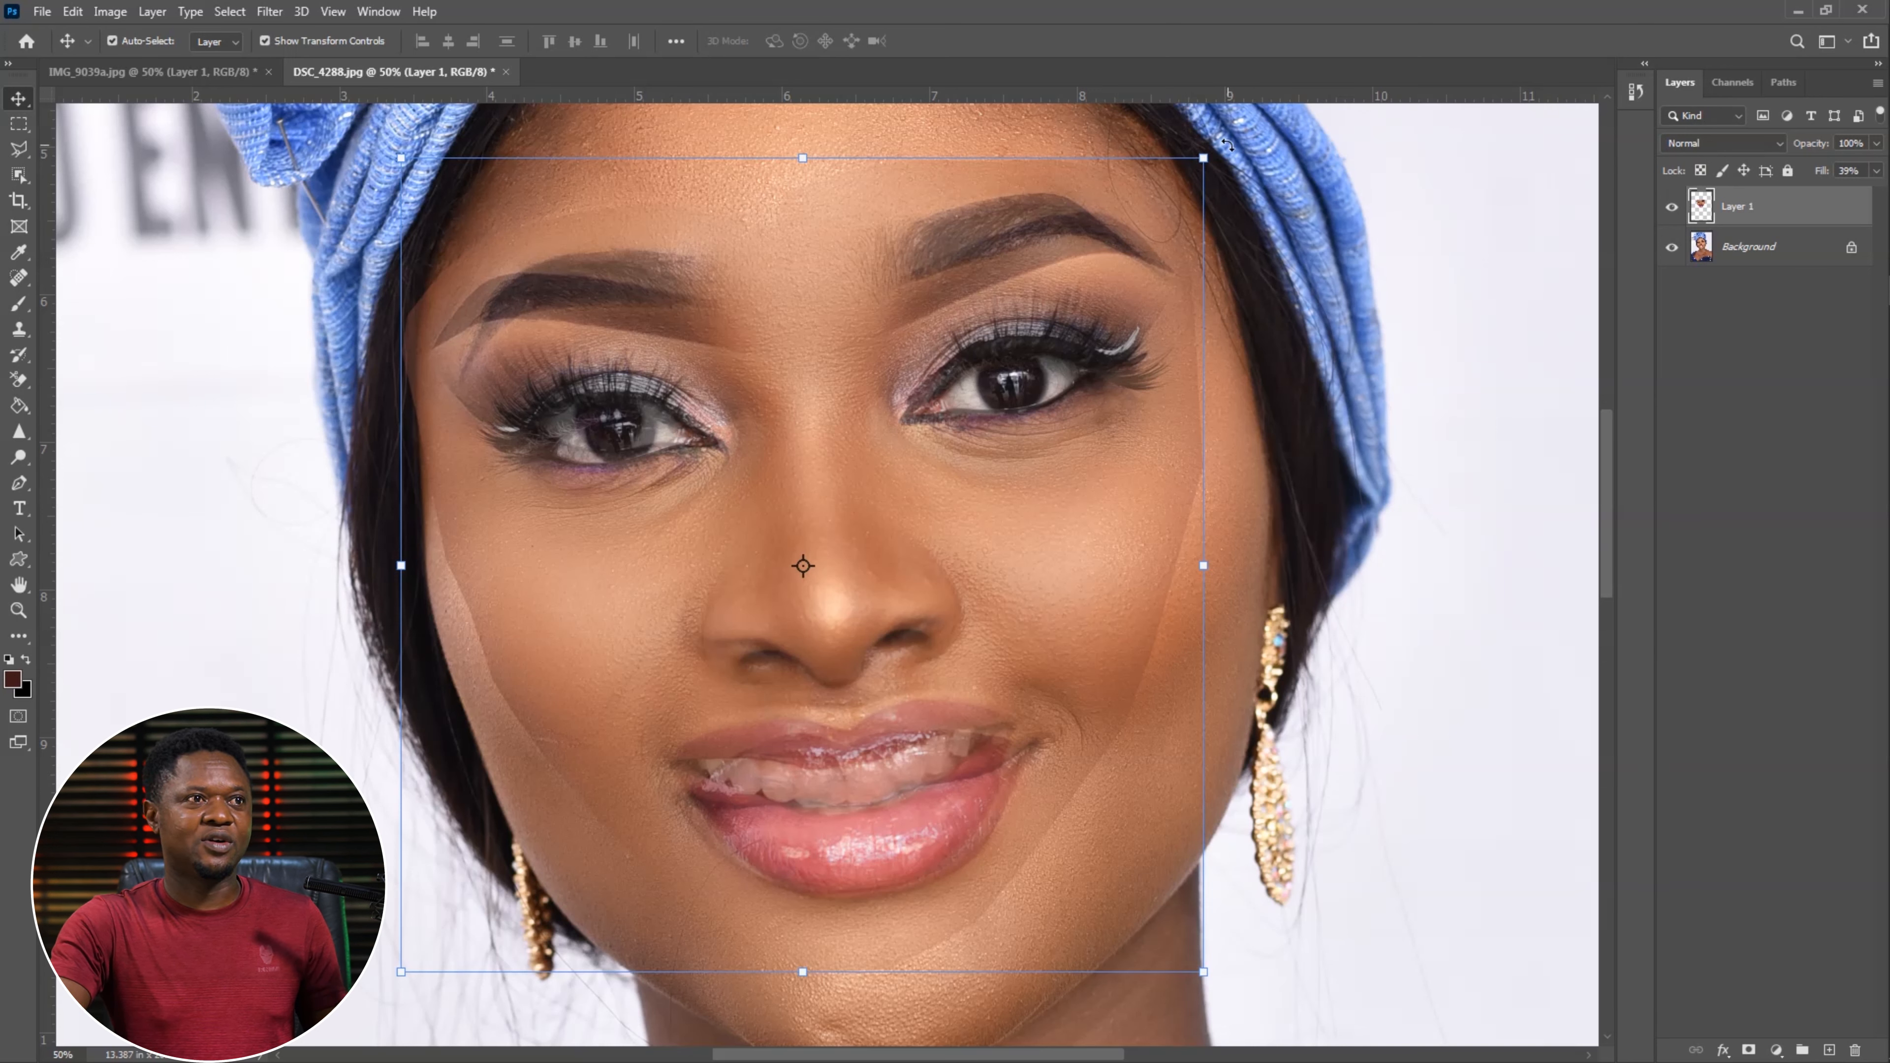
- Fine-tune the pasted face by rotating it about -1.64° and nudging it until eyes, nose and lips match, and apply the transform
left_click_drag(1206, 141, 1217, 129)
mouse_move(1123, 331)
left_mouse_down()
mouse_move(1166, 317)
mouse_move(1141, 334)
mouse_move(1134, 314)
mouse_move(1132, 331)
left_mouse_up()
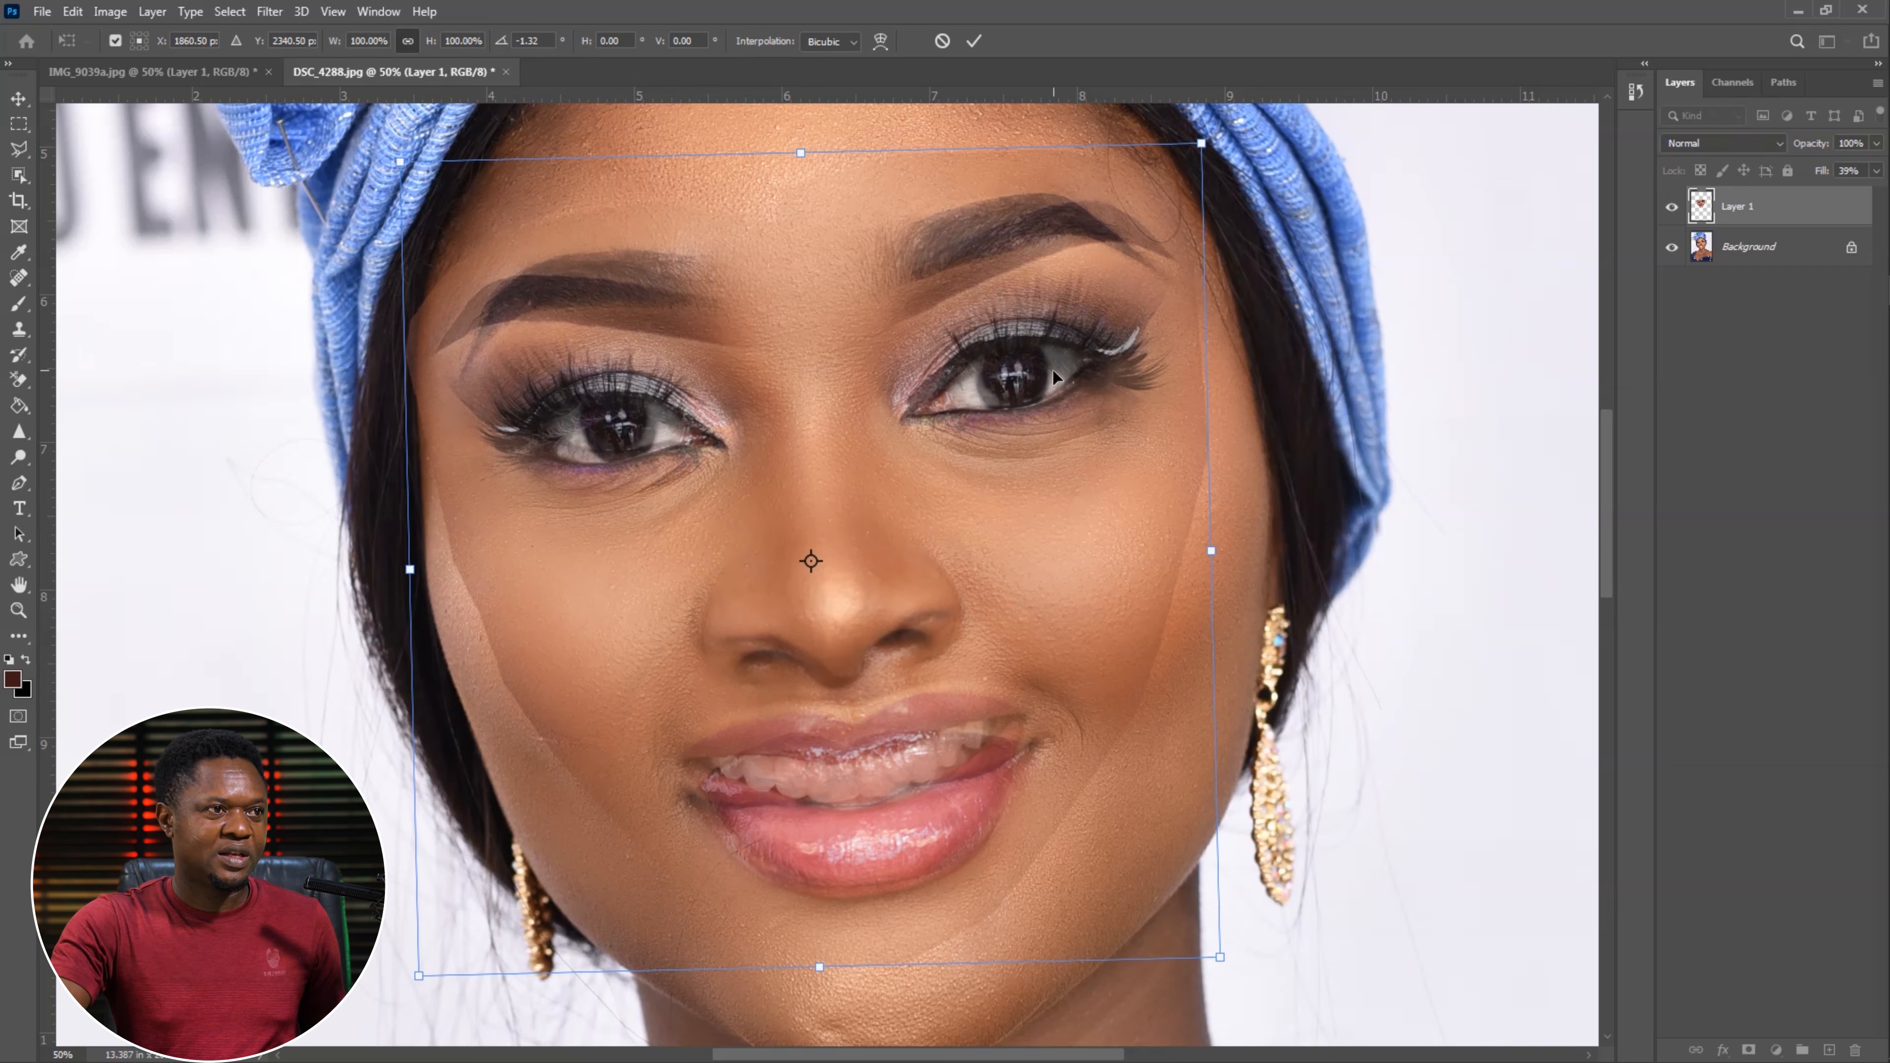
left_click_drag(1052, 369, 1054, 319)
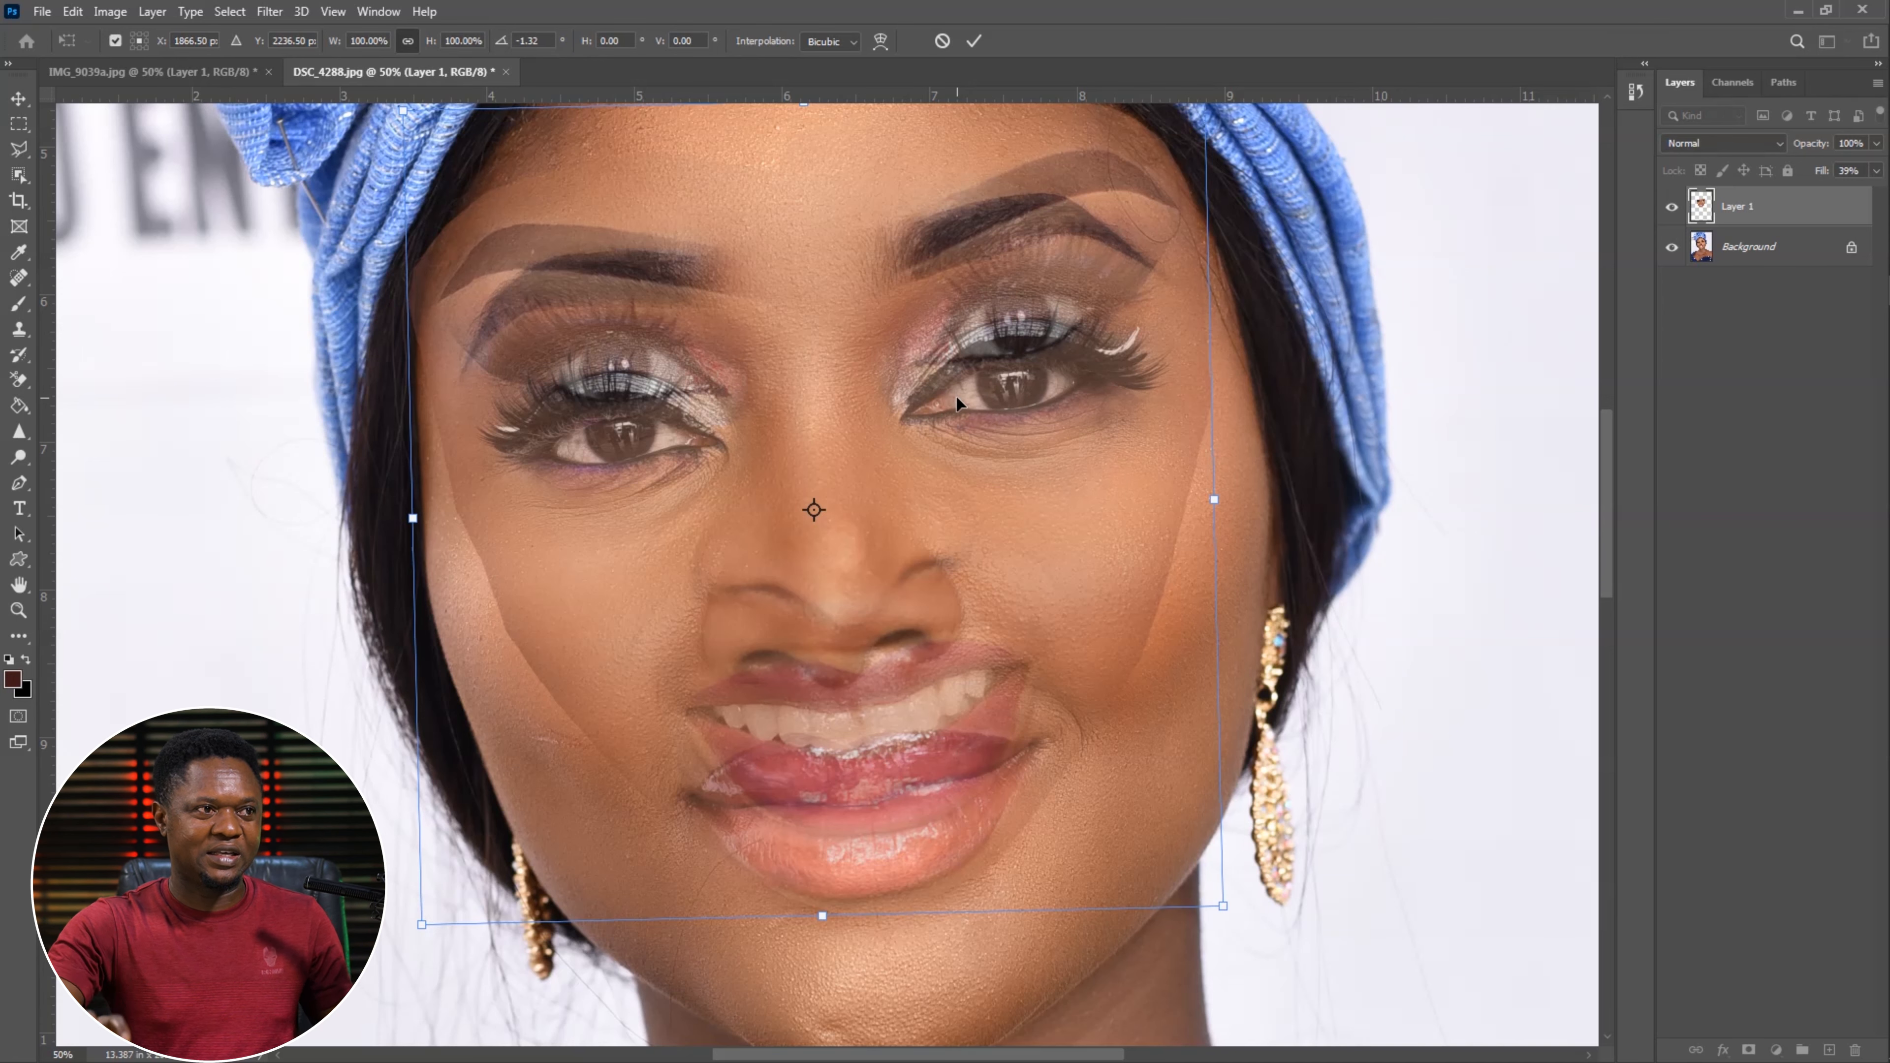
left_click_drag(1002, 244, 994, 299)
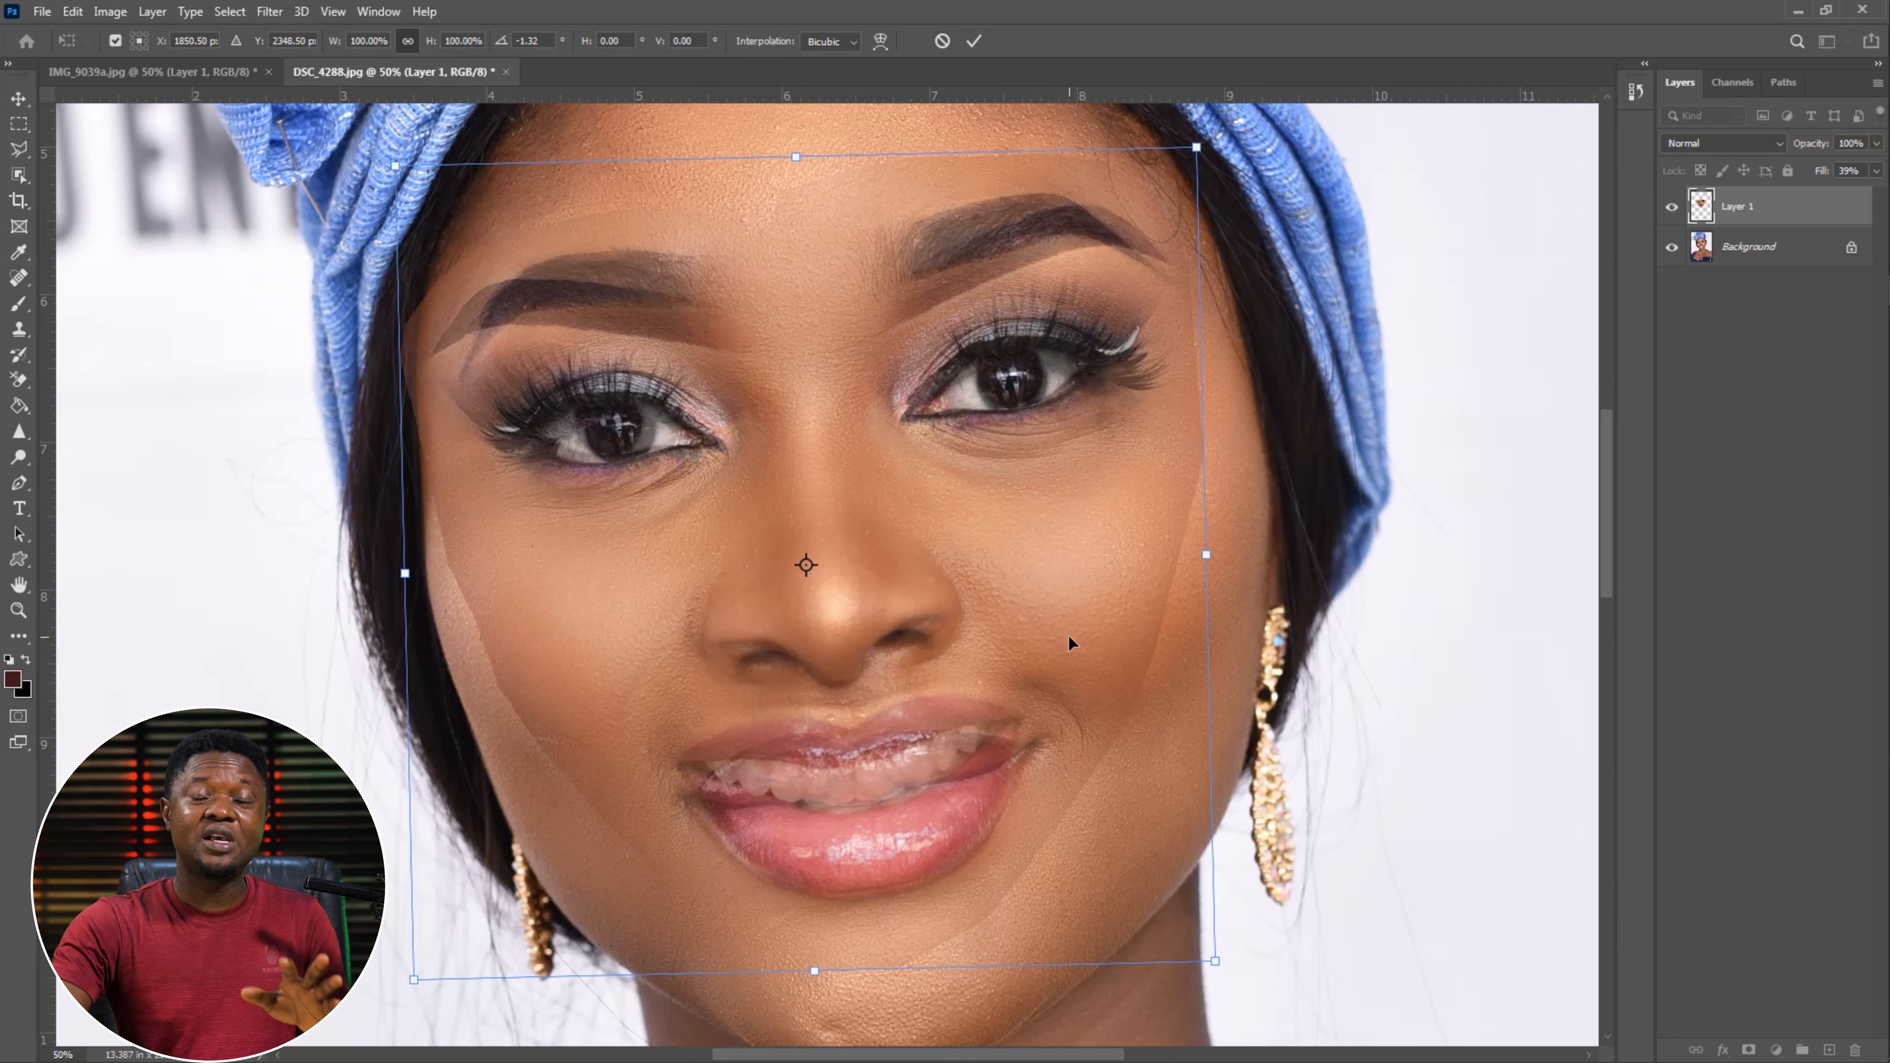
left_click_drag(1015, 608, 1031, 623)
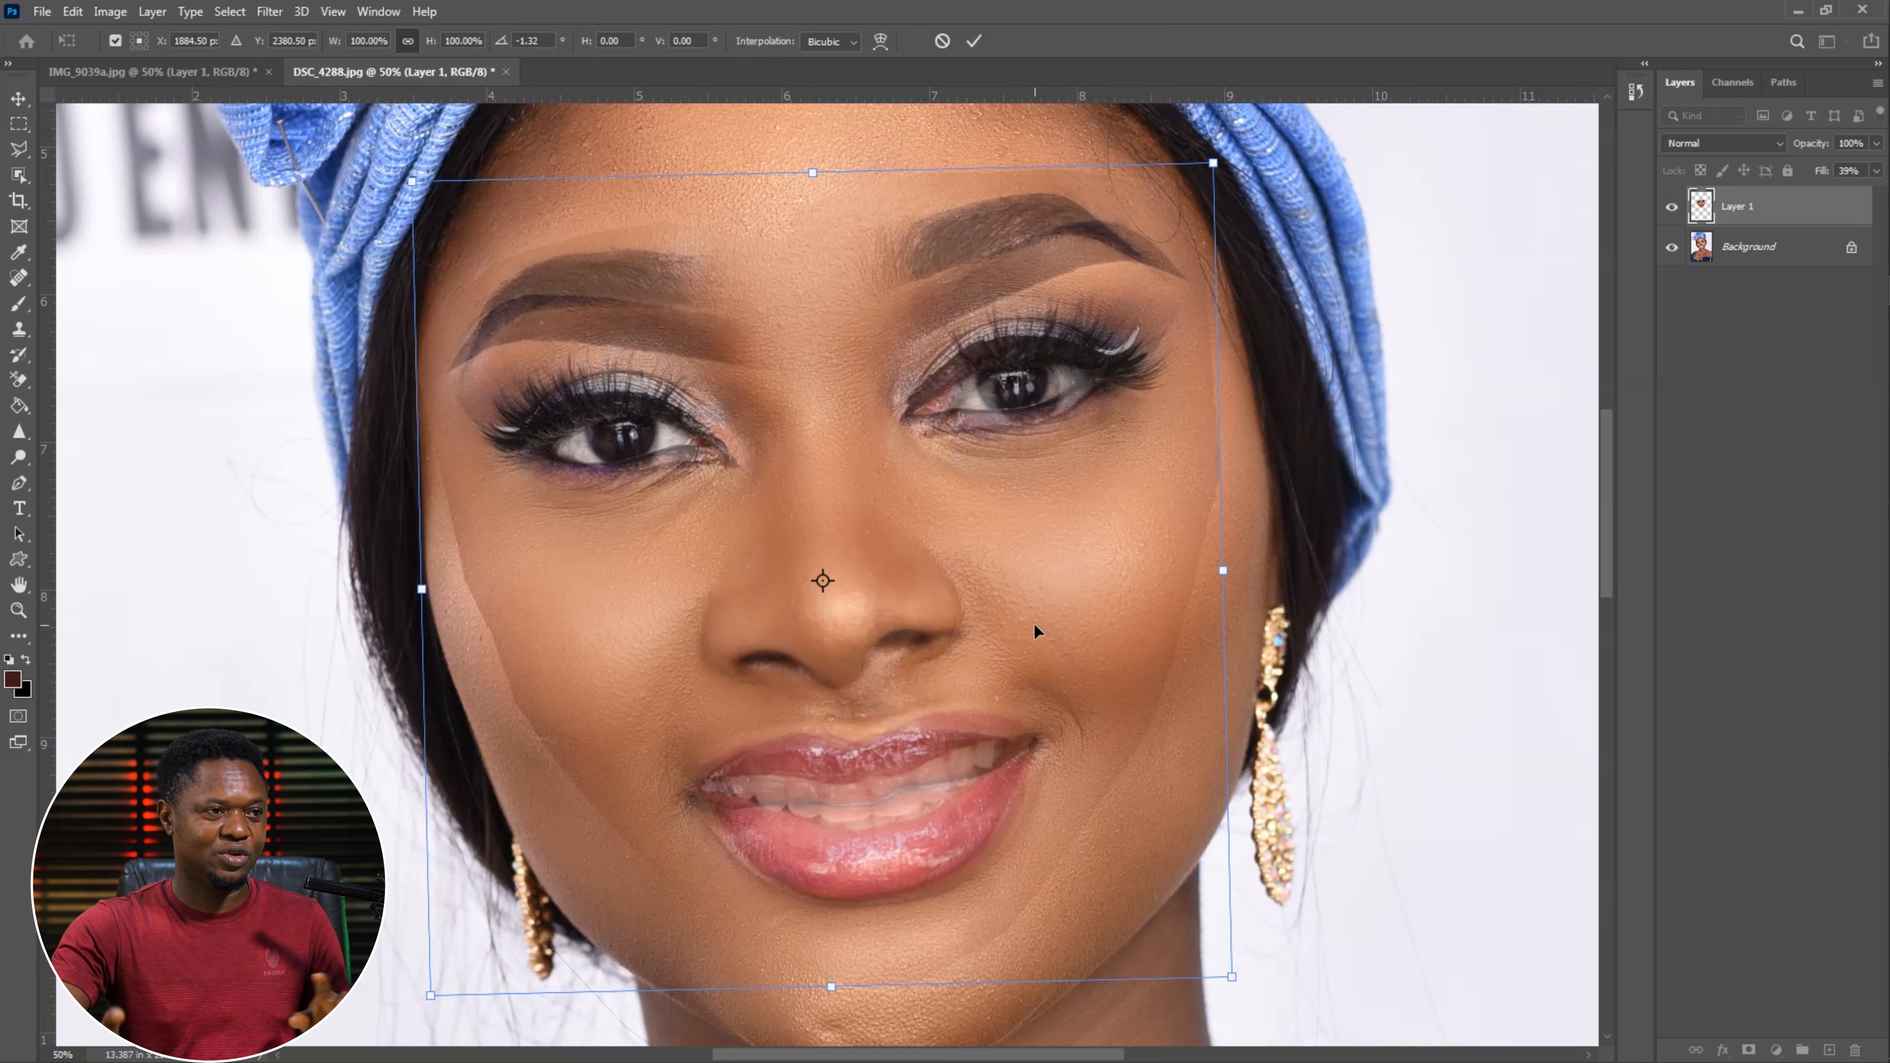
left_click_drag(942, 619, 928, 599)
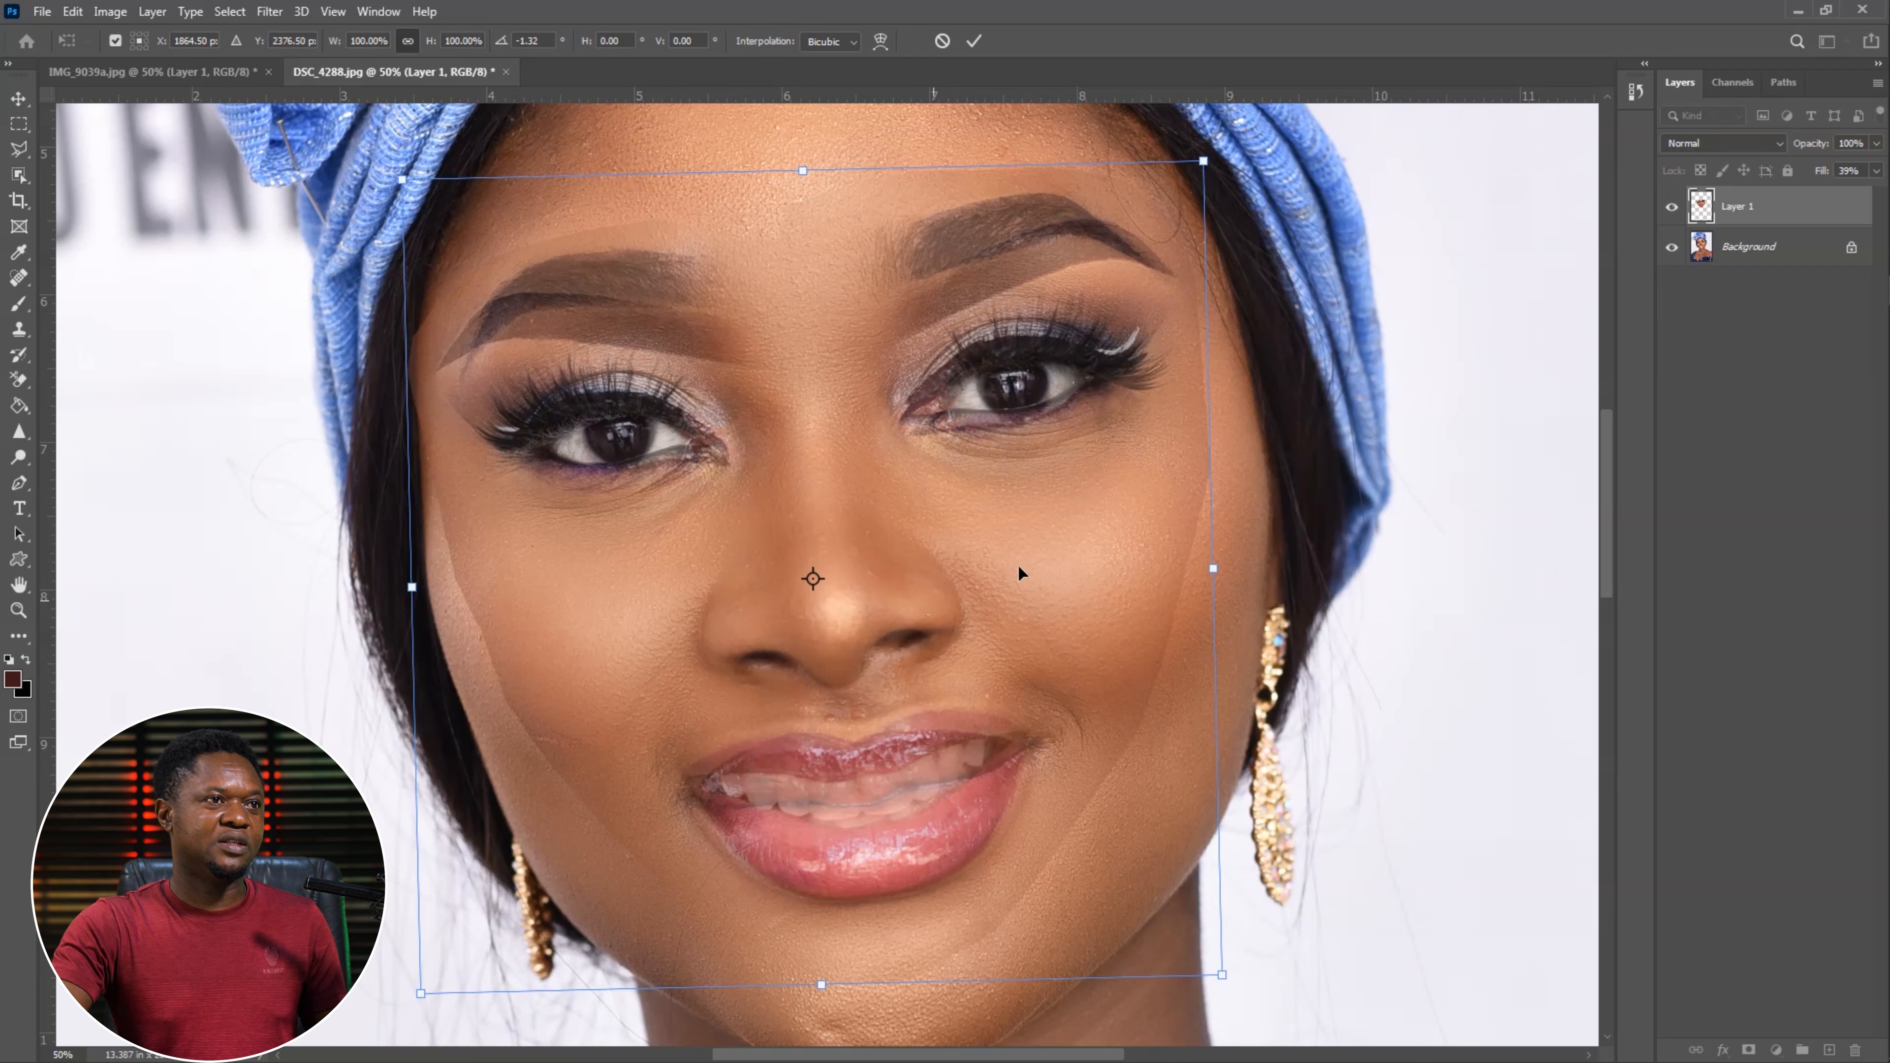
left_click_drag(1208, 130, 1221, 139)
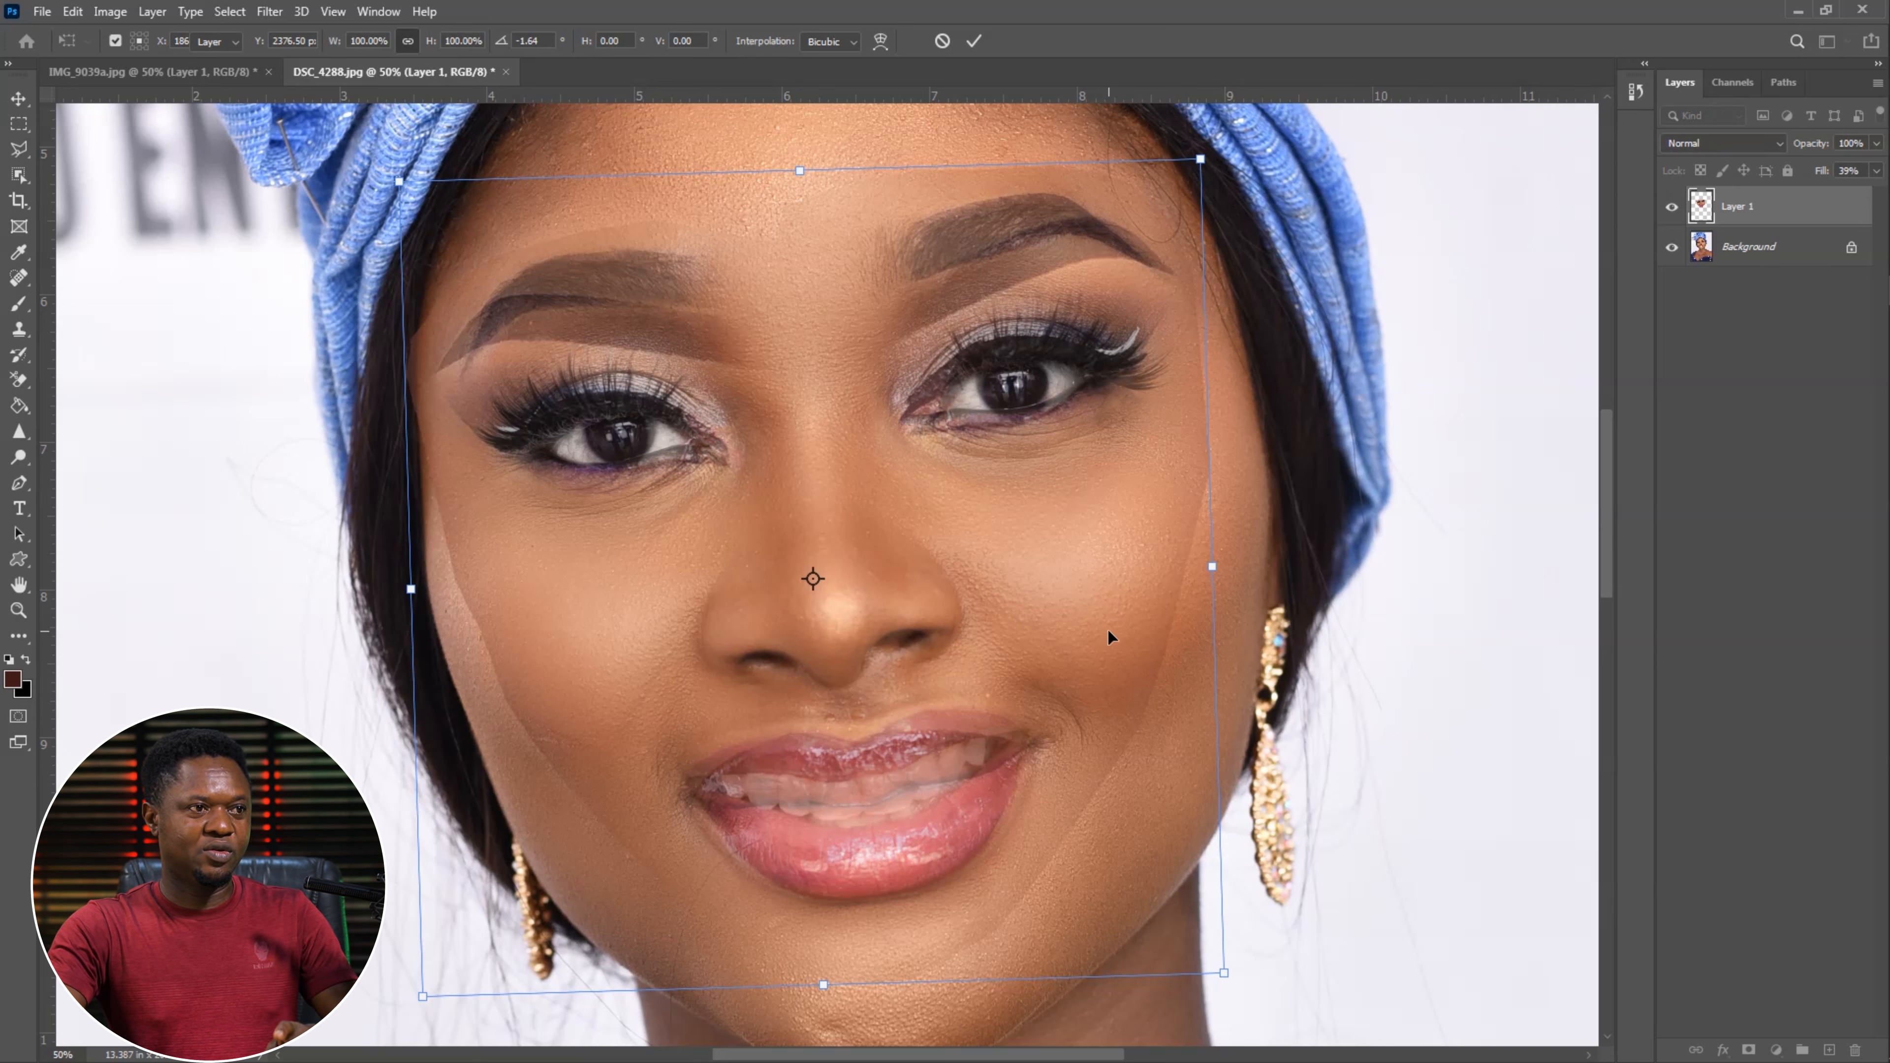
key("Return")
- Restore the fill of the aligned face layer to 100%
left_click(1875, 172)
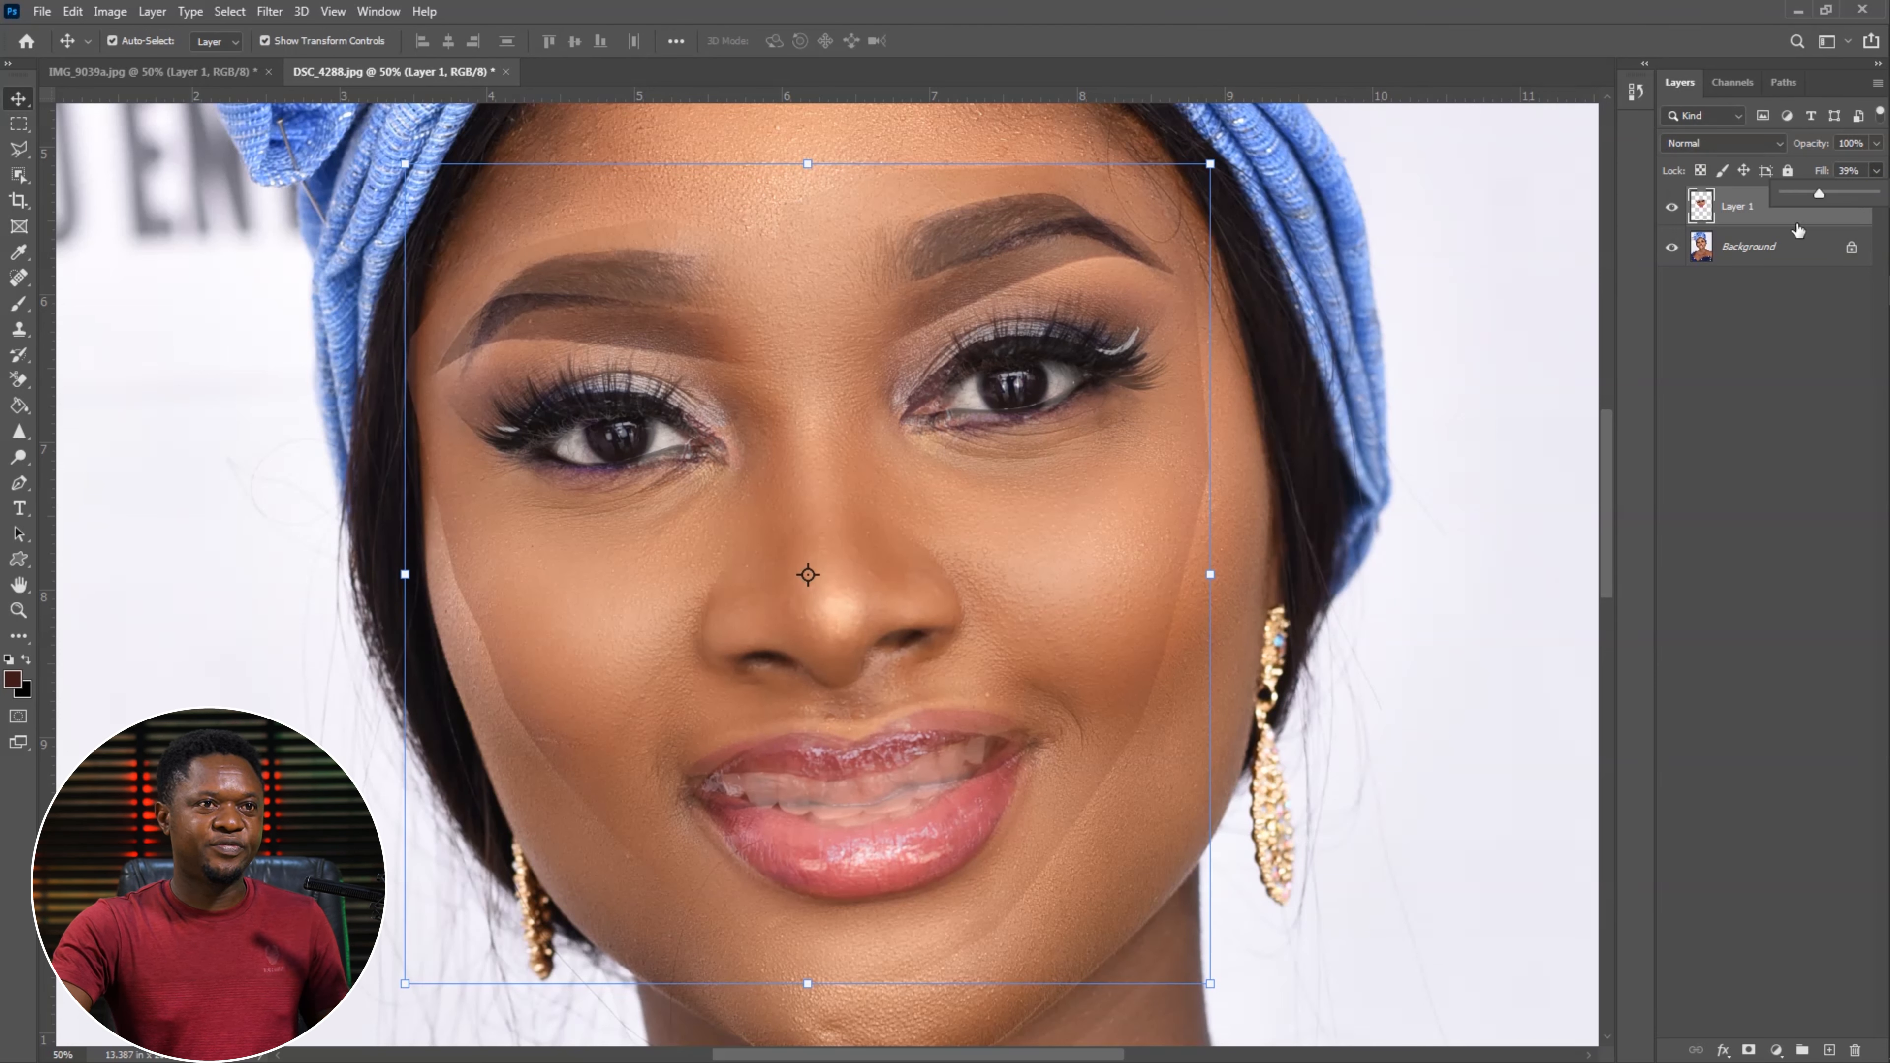
left_click_drag(1837, 202, 1875, 196)
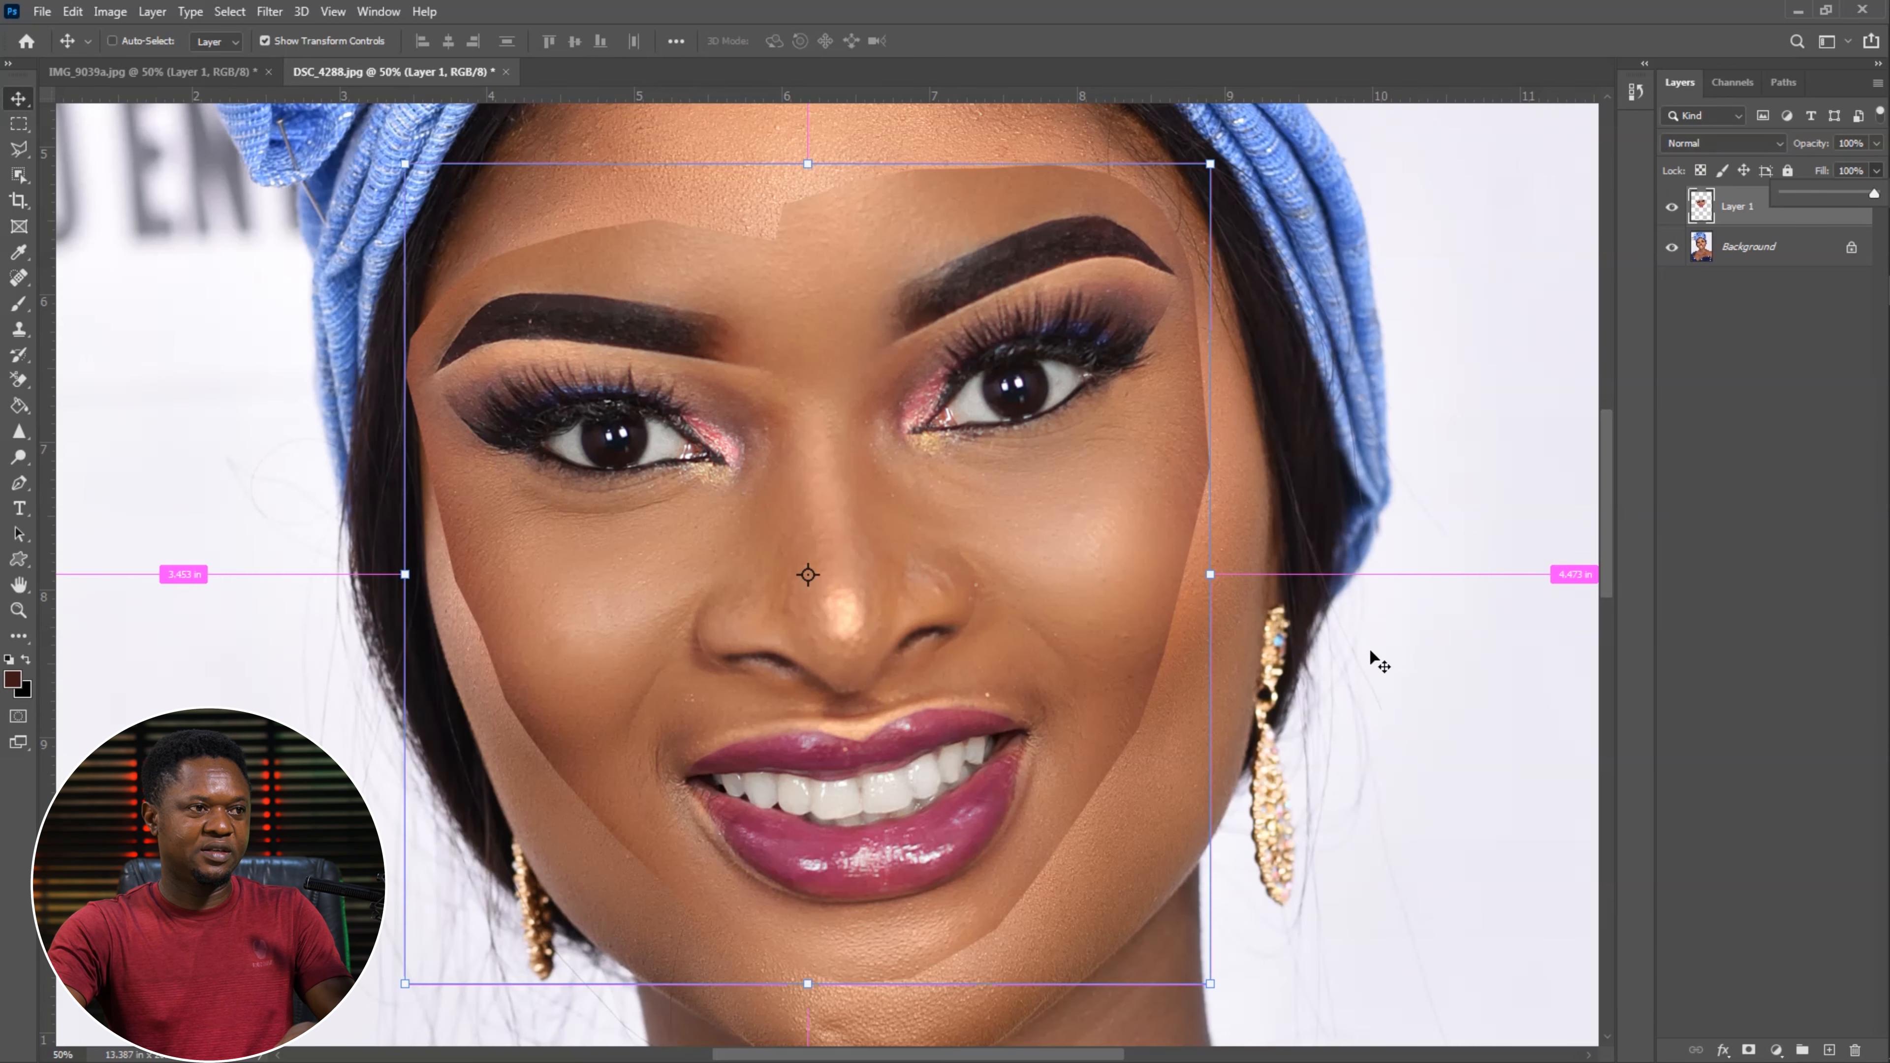
key("ctrl+minus")
key("ctrl+minus")
key("ctrl+minus")
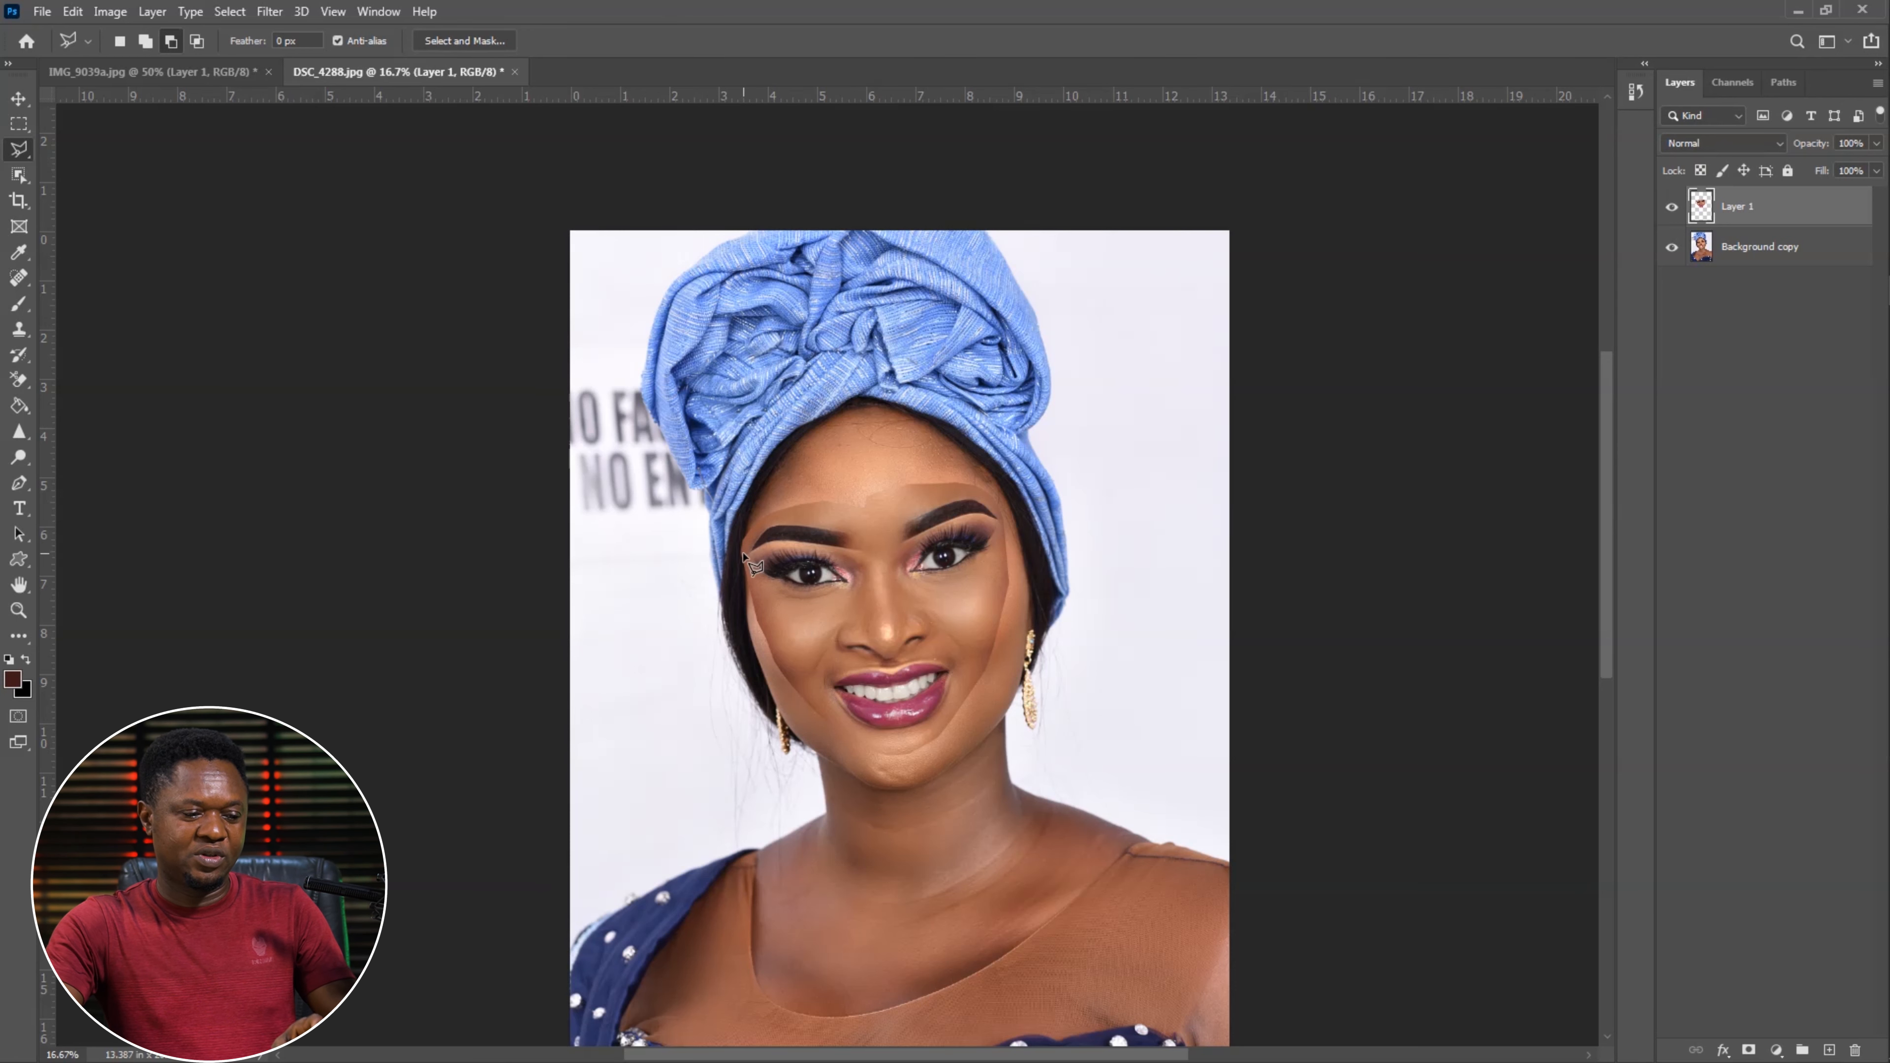
- Reduce the fill of the face layer to 38% to reveal where it overlaps the hair
key("ctrl+plus")
key("ctrl+plus")
key("ctrl+plus")
key("ctrl+plus")
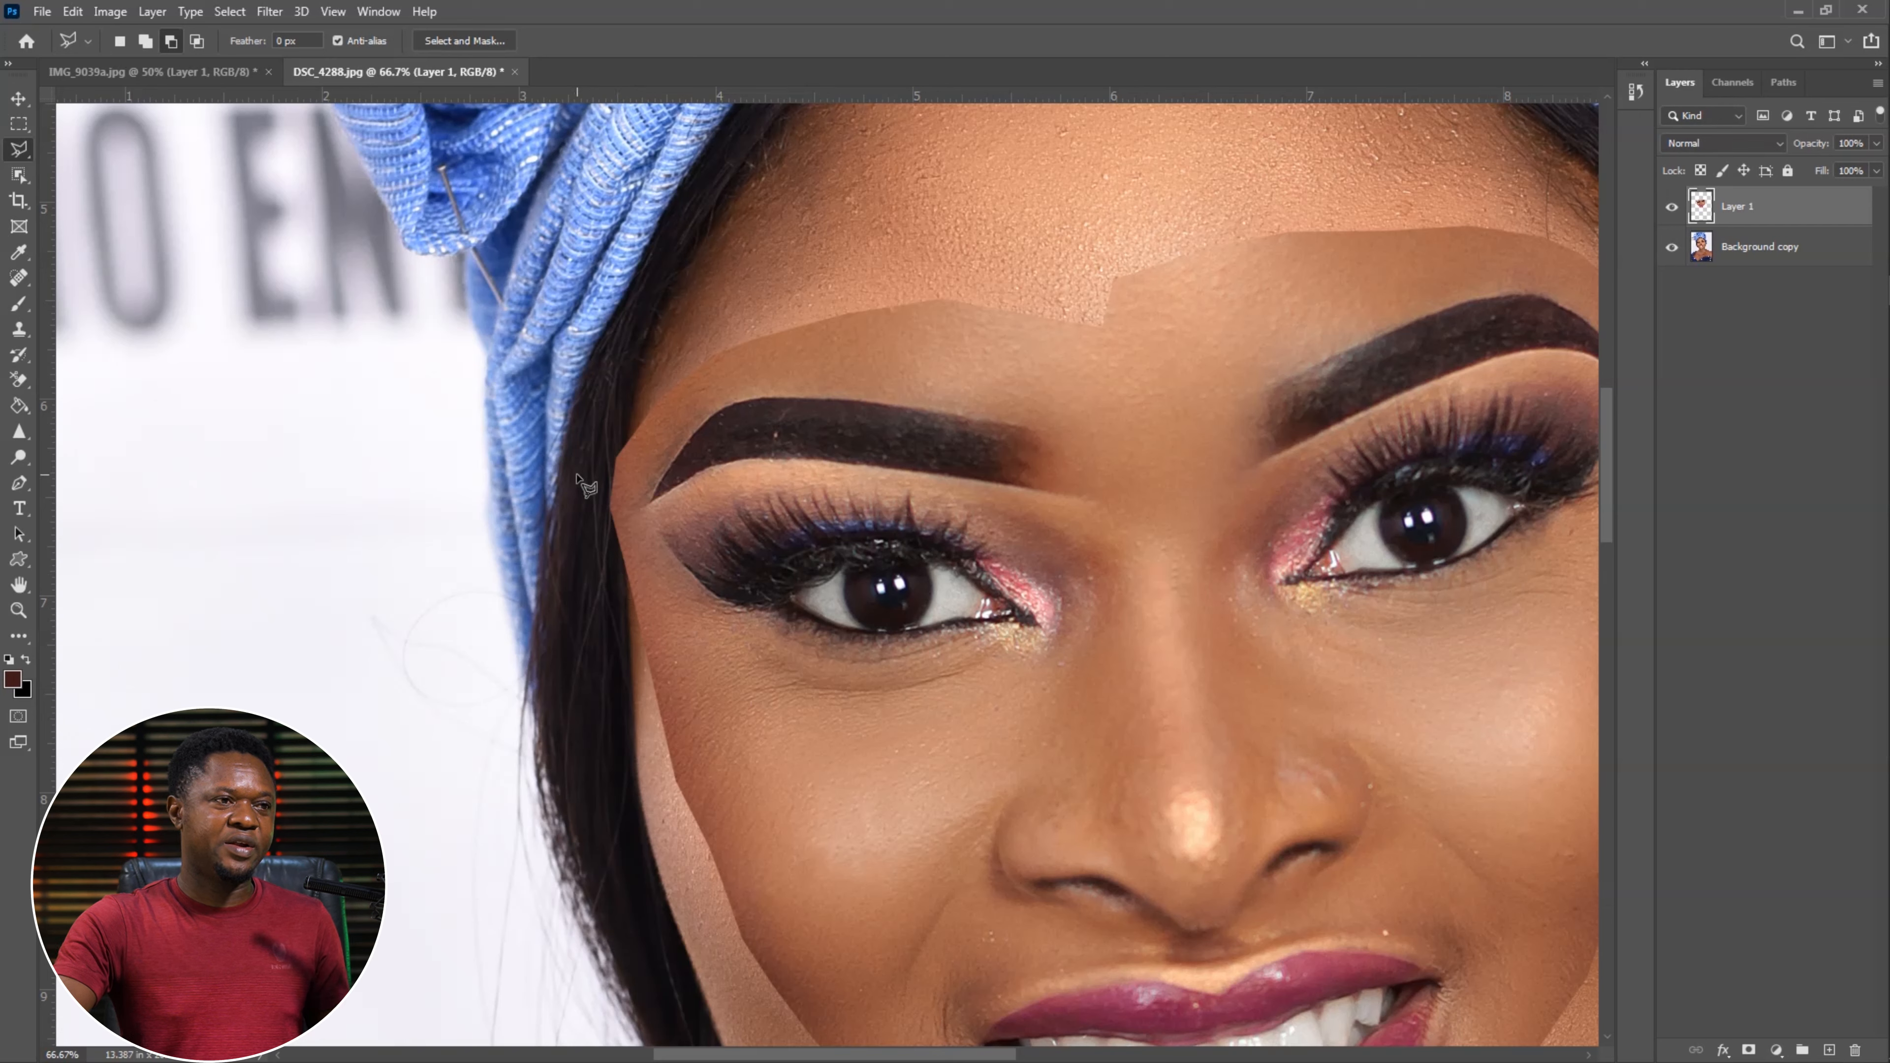
key("ctrl+0")
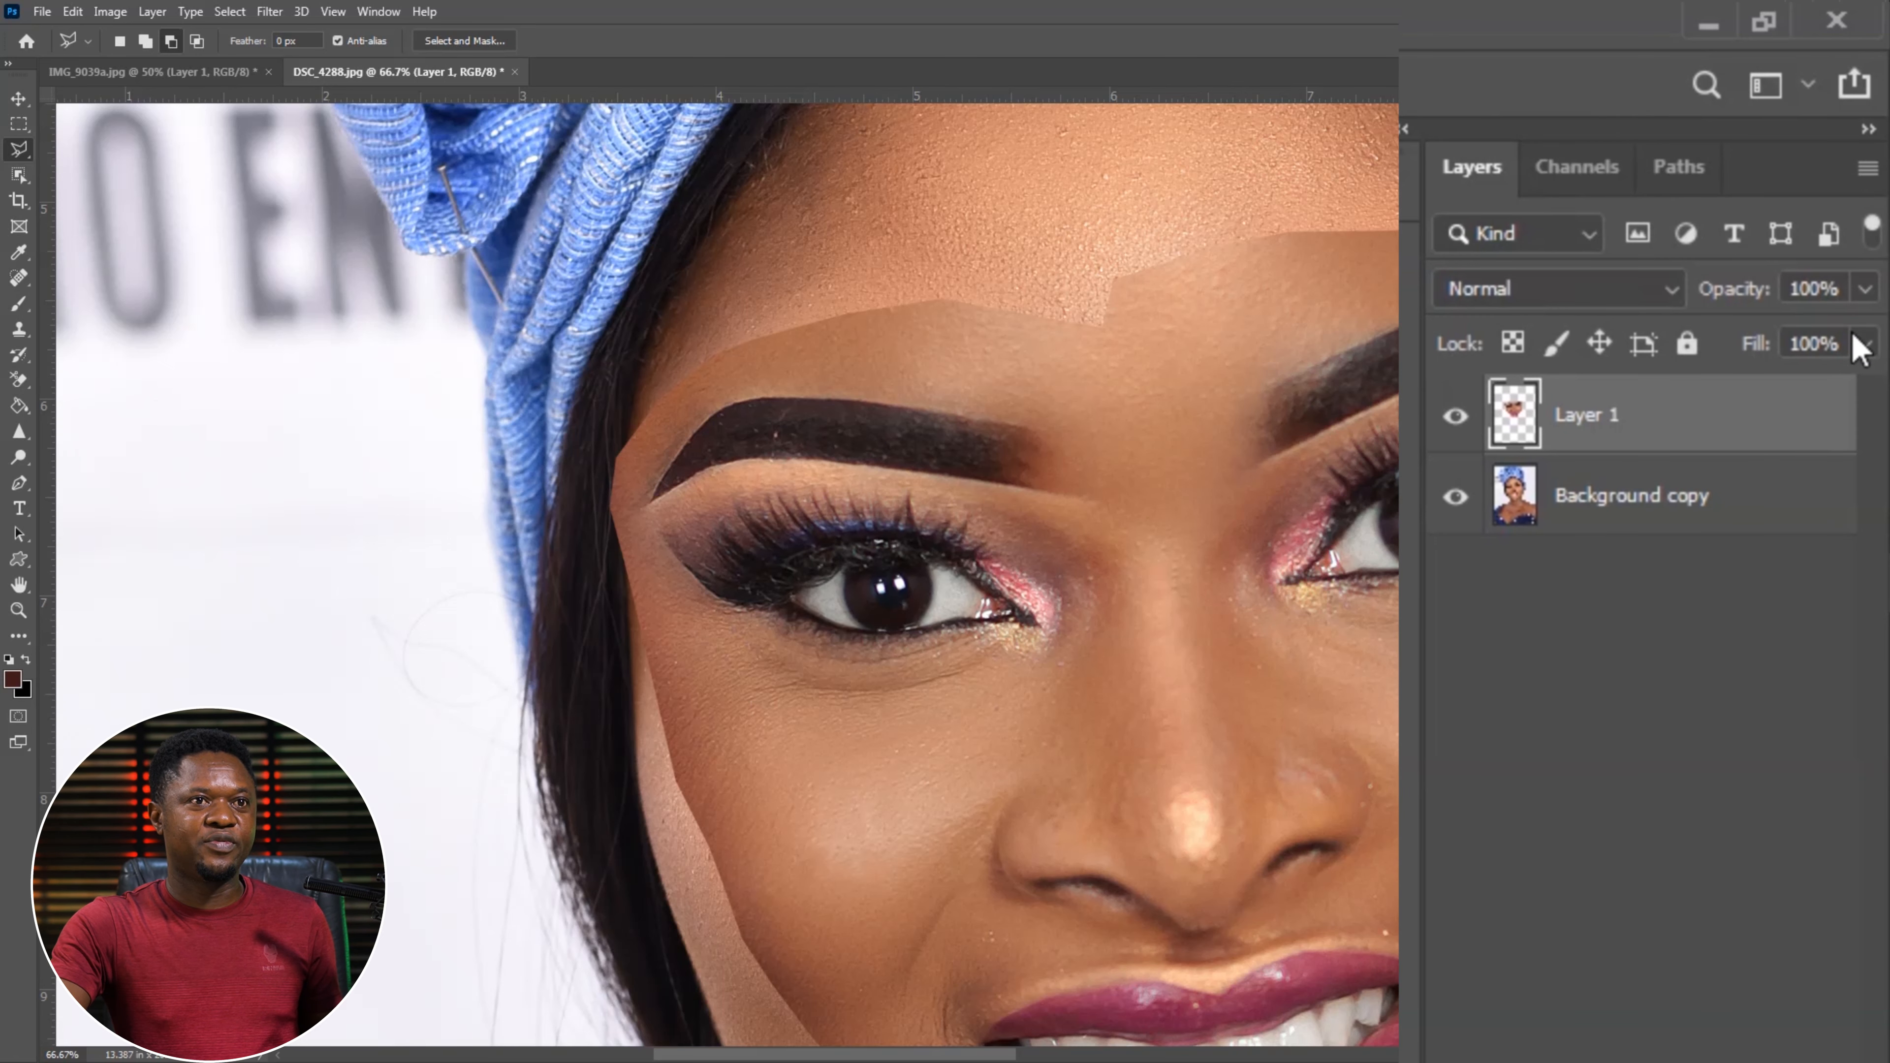
left_click(1867, 344)
left_click_drag(1843, 385, 1747, 389)
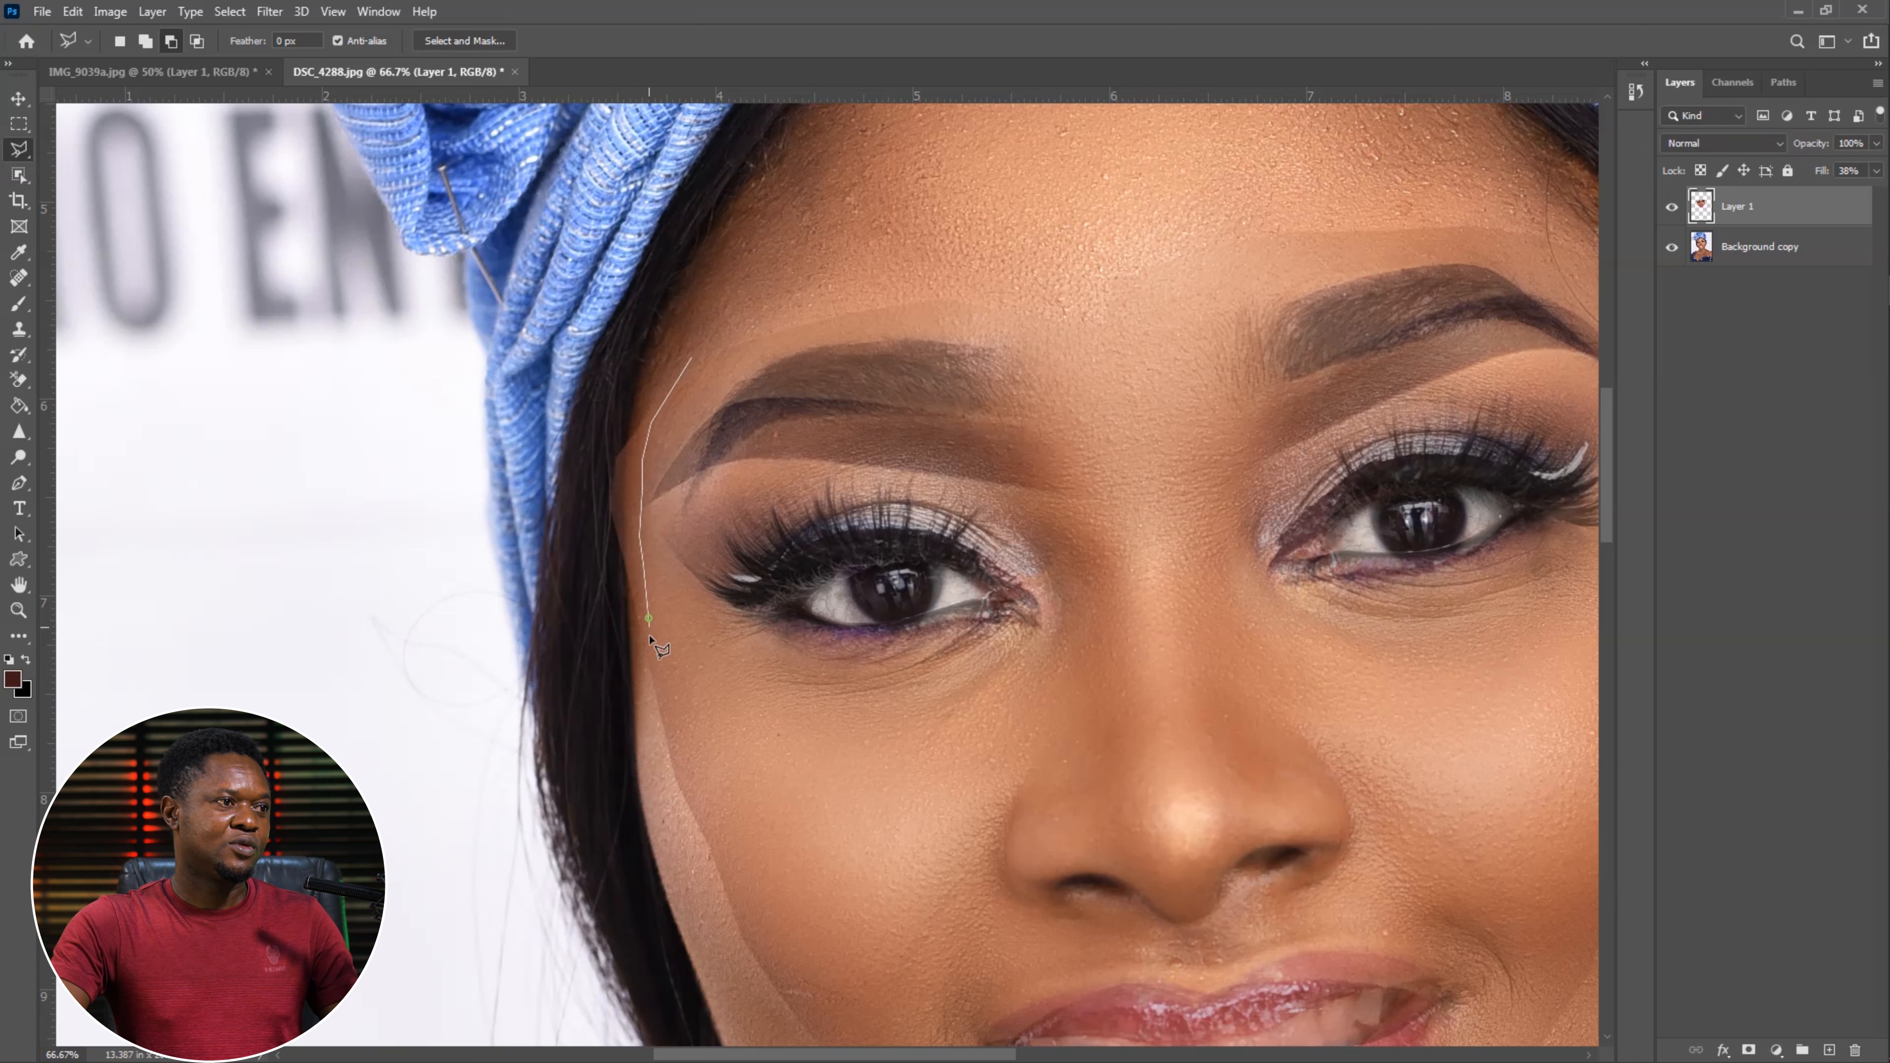
- Outline a polygonal lasso selection around the pasted face's edge overlapping the hair beside the dark-browed eye near the headwrap
left_click(639, 744)
left_click(568, 710)
left_click(516, 596)
left_click(504, 462)
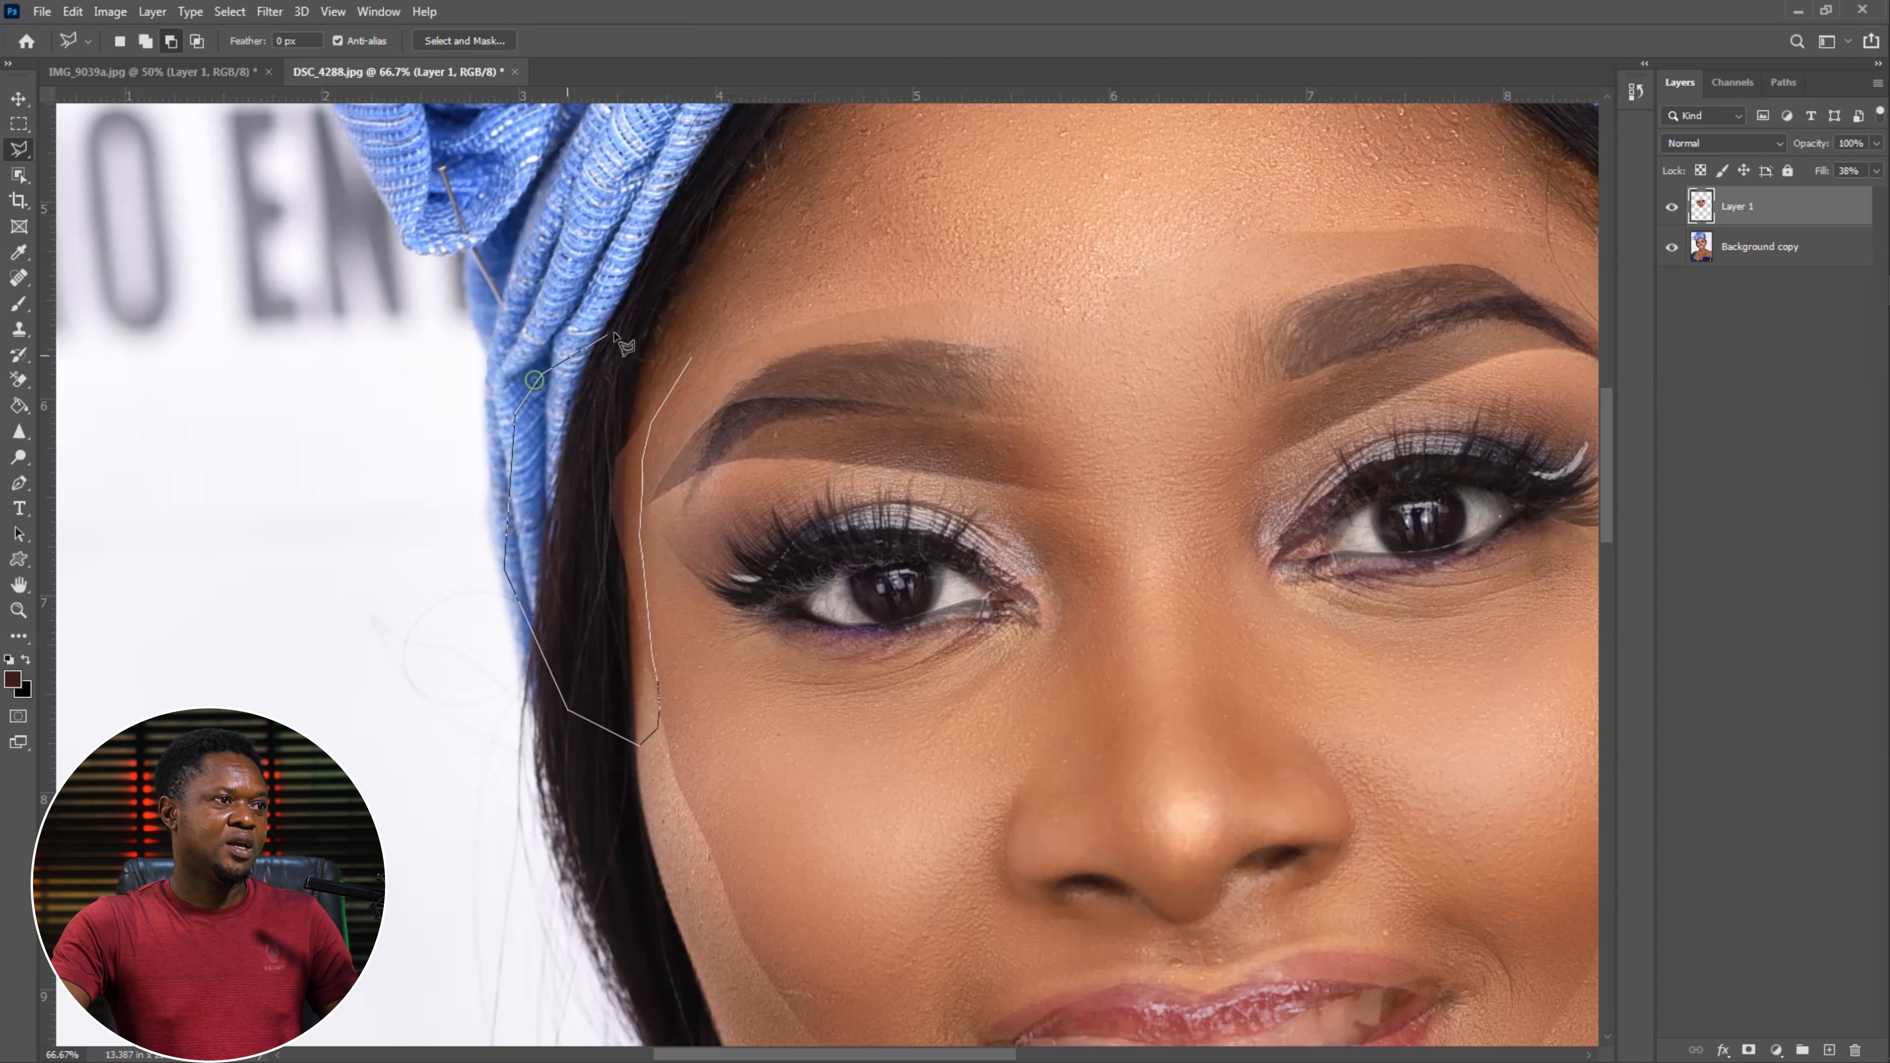
left_click(647, 330)
- Feather the selection by 2 pixels, delete the overlapping part of the pasted face, and deselect
right_click(605, 400)
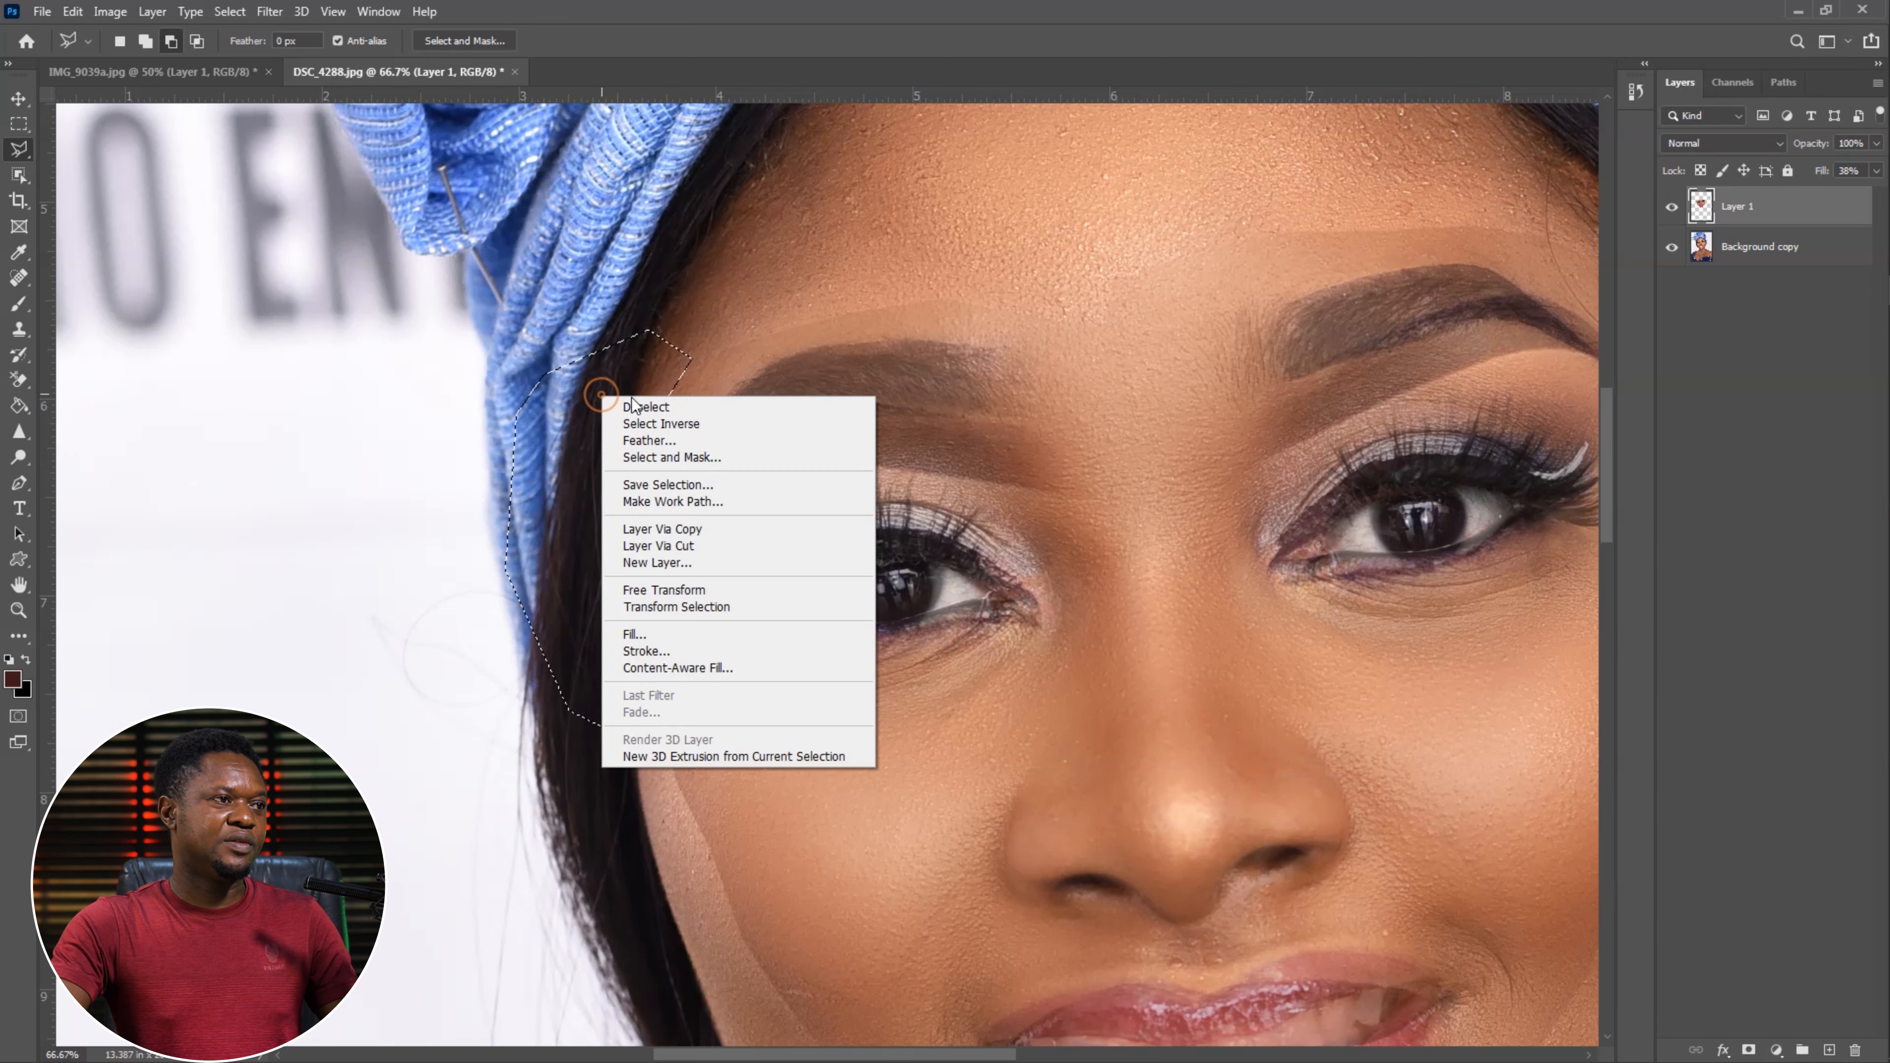
left_click(664, 441)
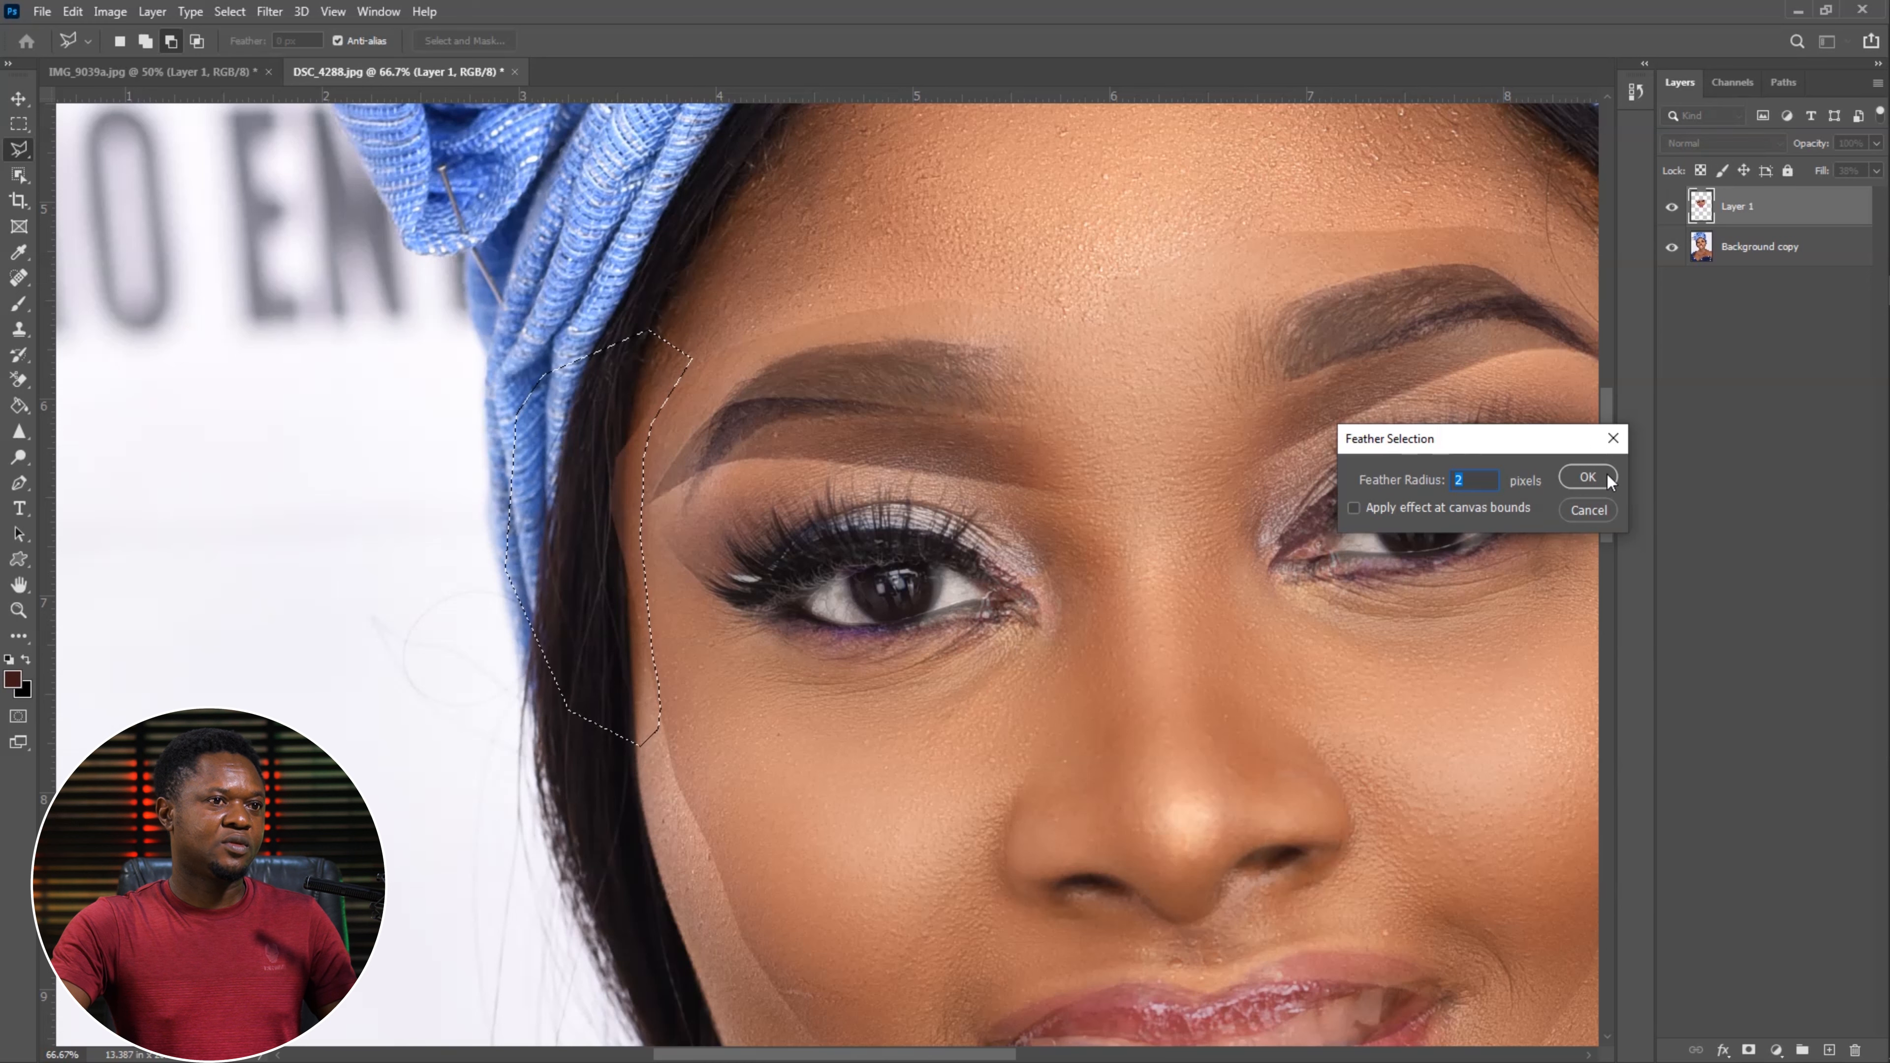
left_click(1587, 476)
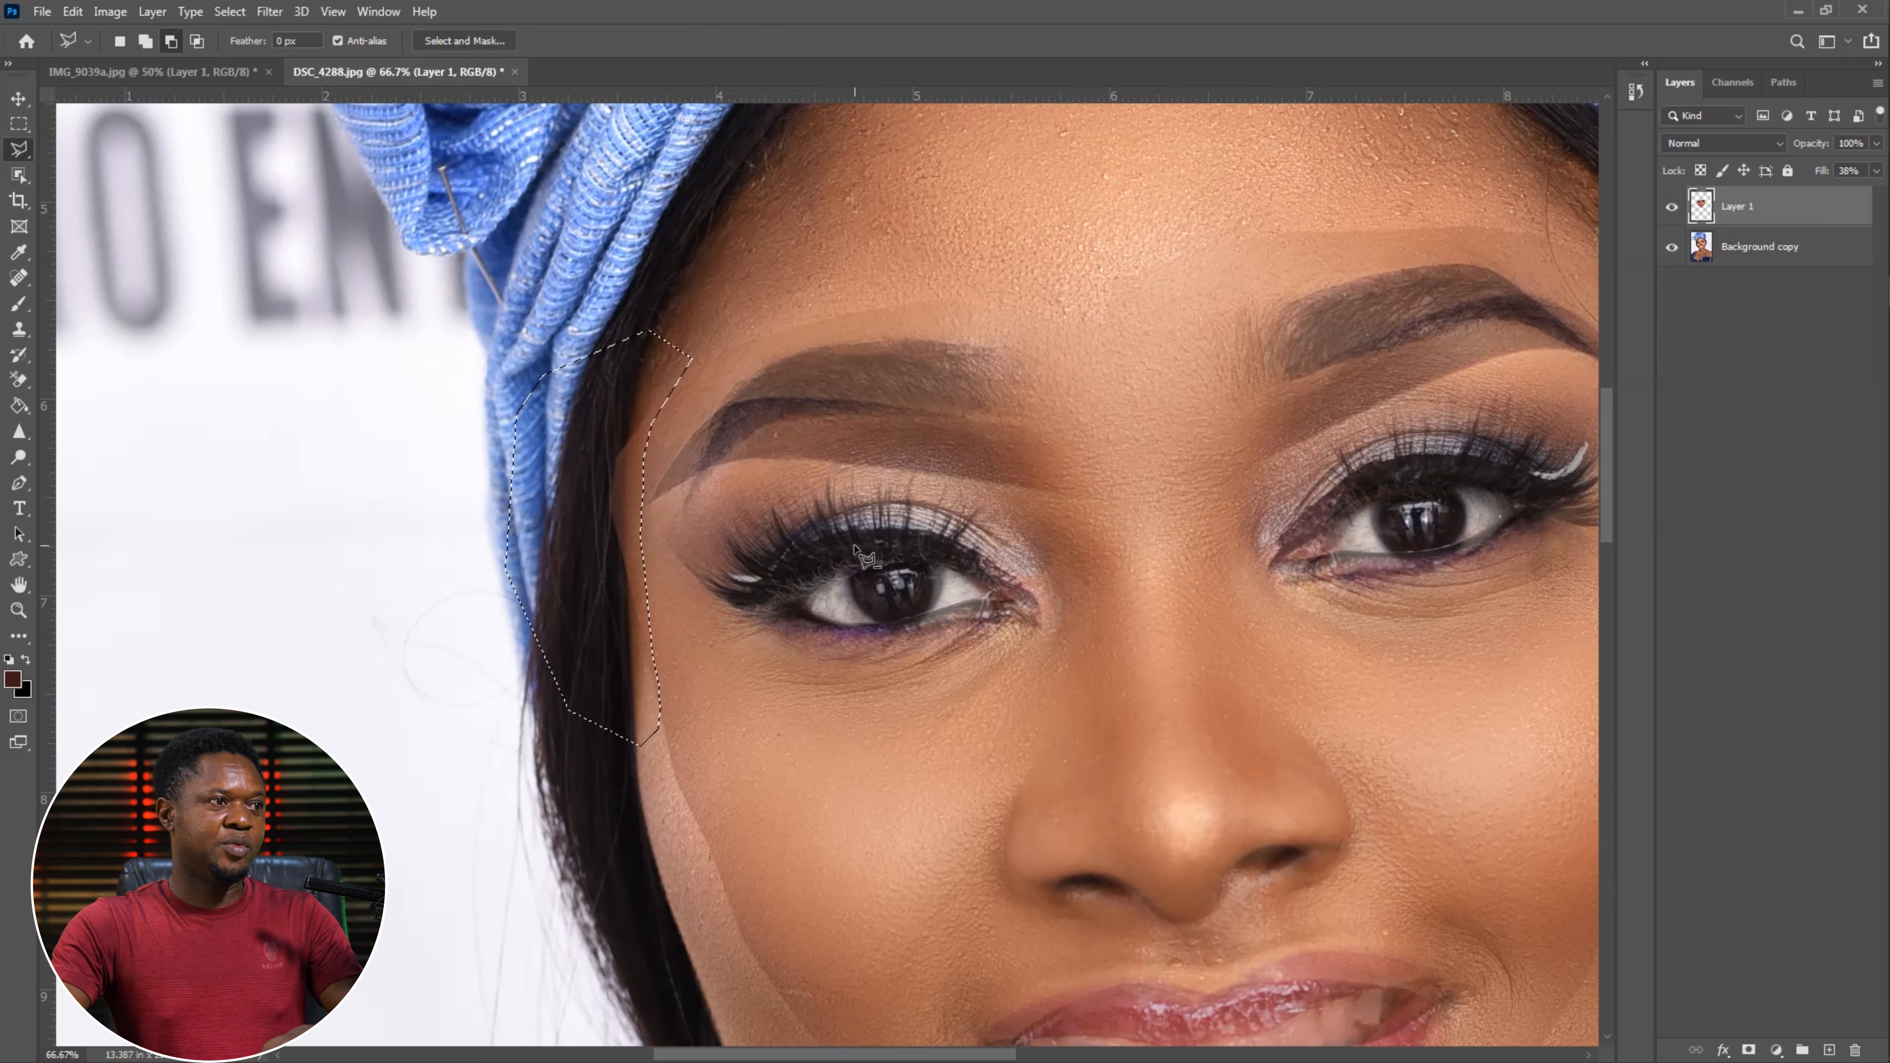
key("Delete")
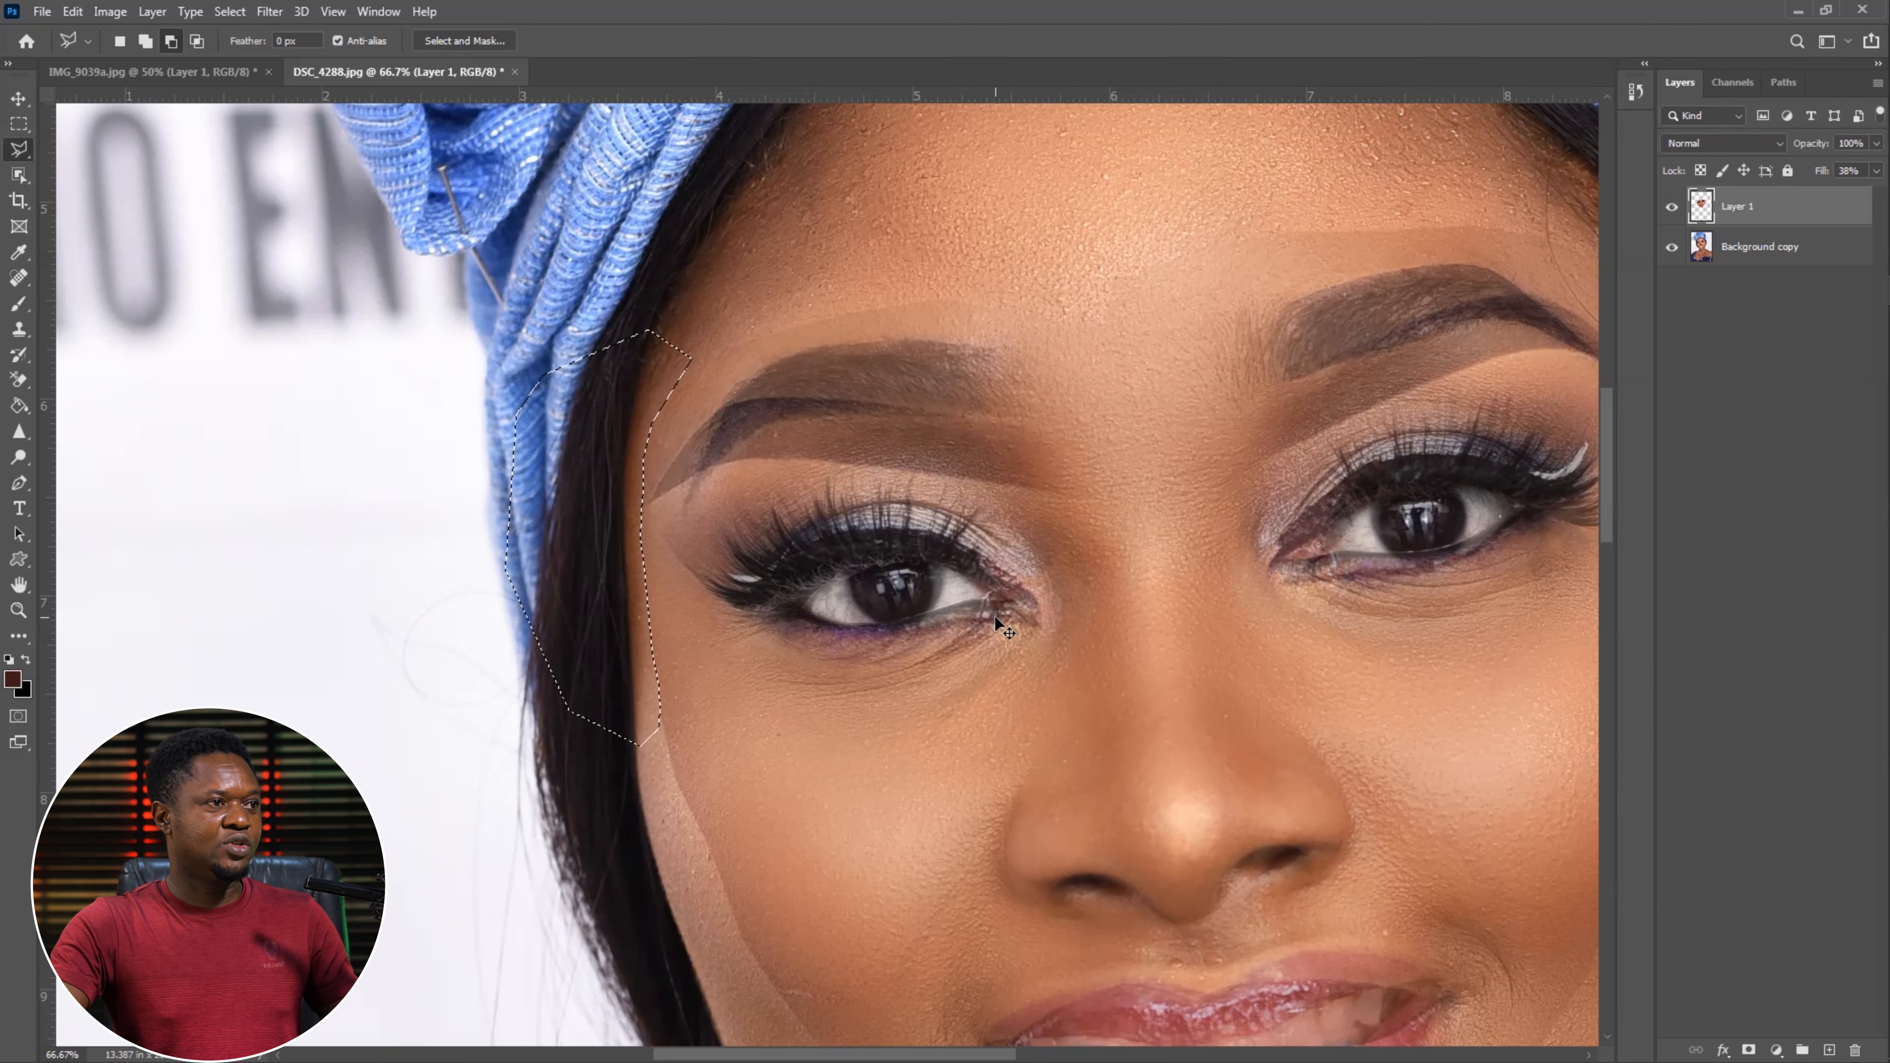
key("ctrl+d")
- Set the fill of the trimmed face layer back to 100%
key("ctrl+minus")
key("ctrl+minus")
key("ctrl+minus")
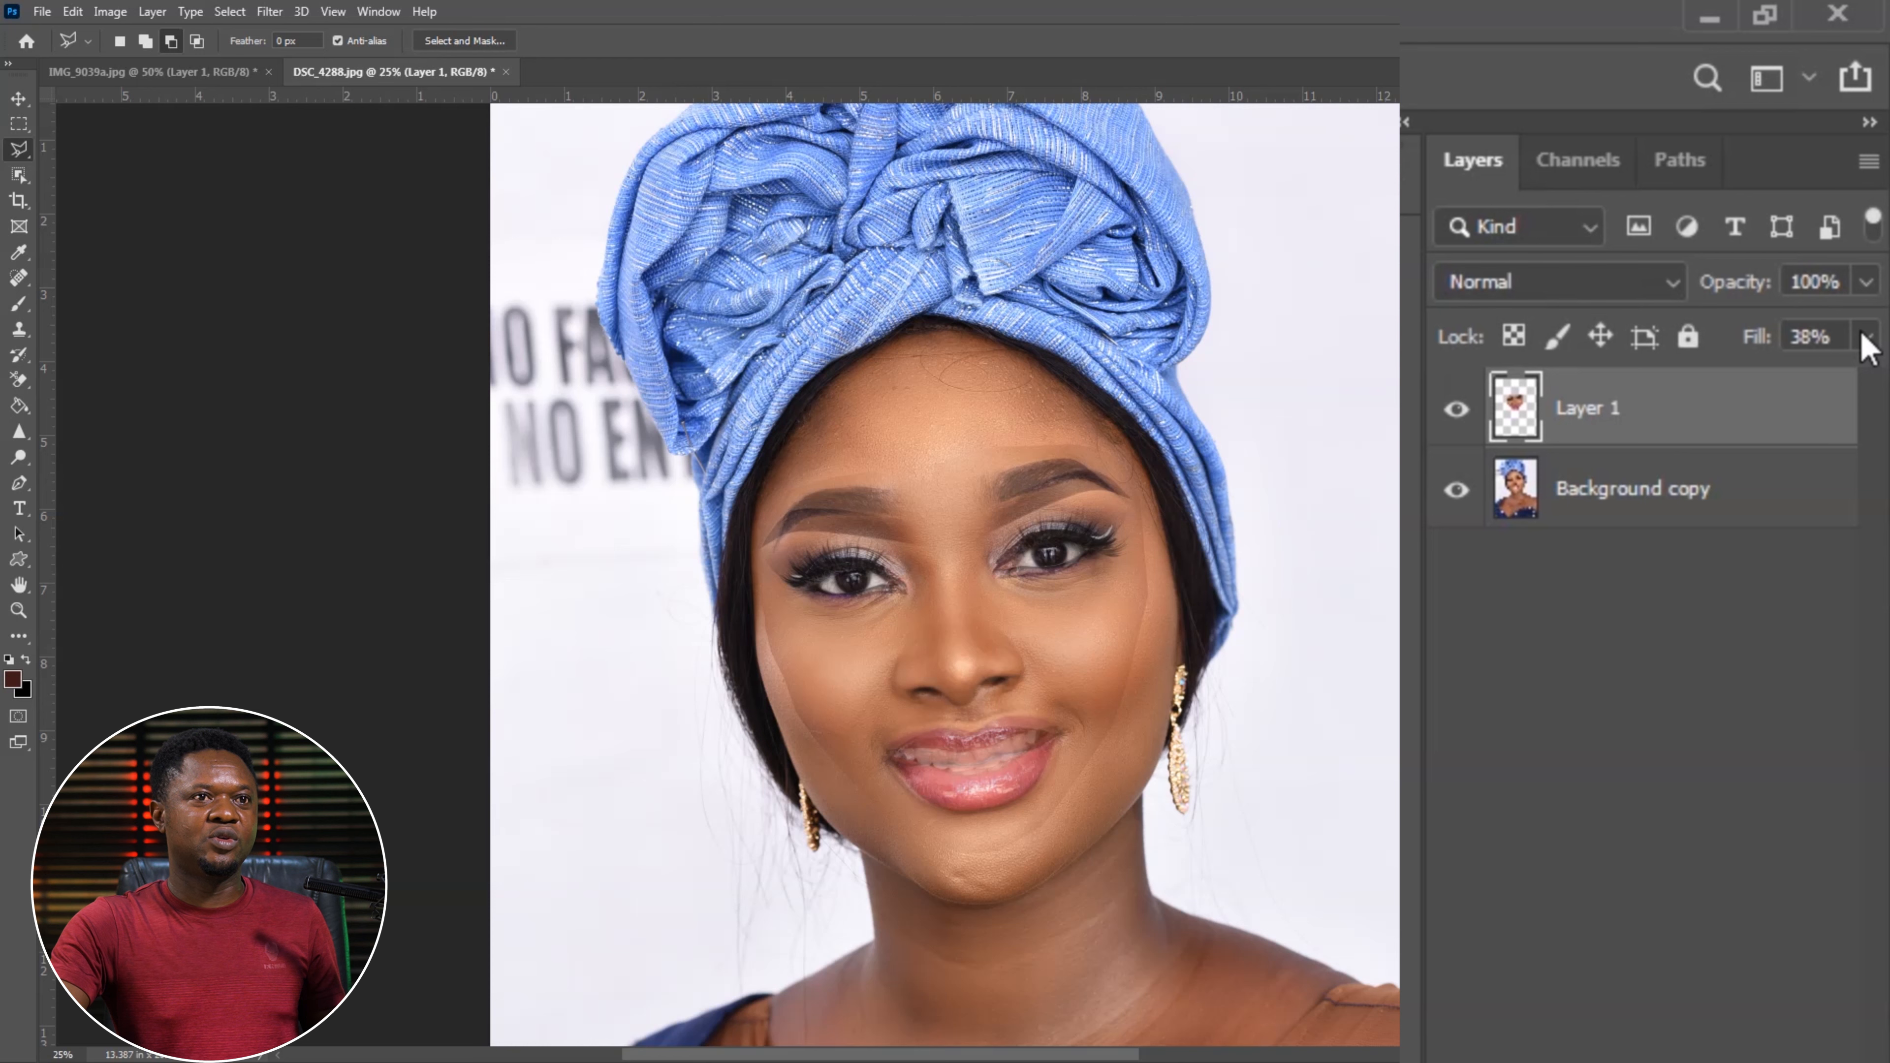
left_click(1866, 337)
left_click_drag(1763, 394, 1887, 423)
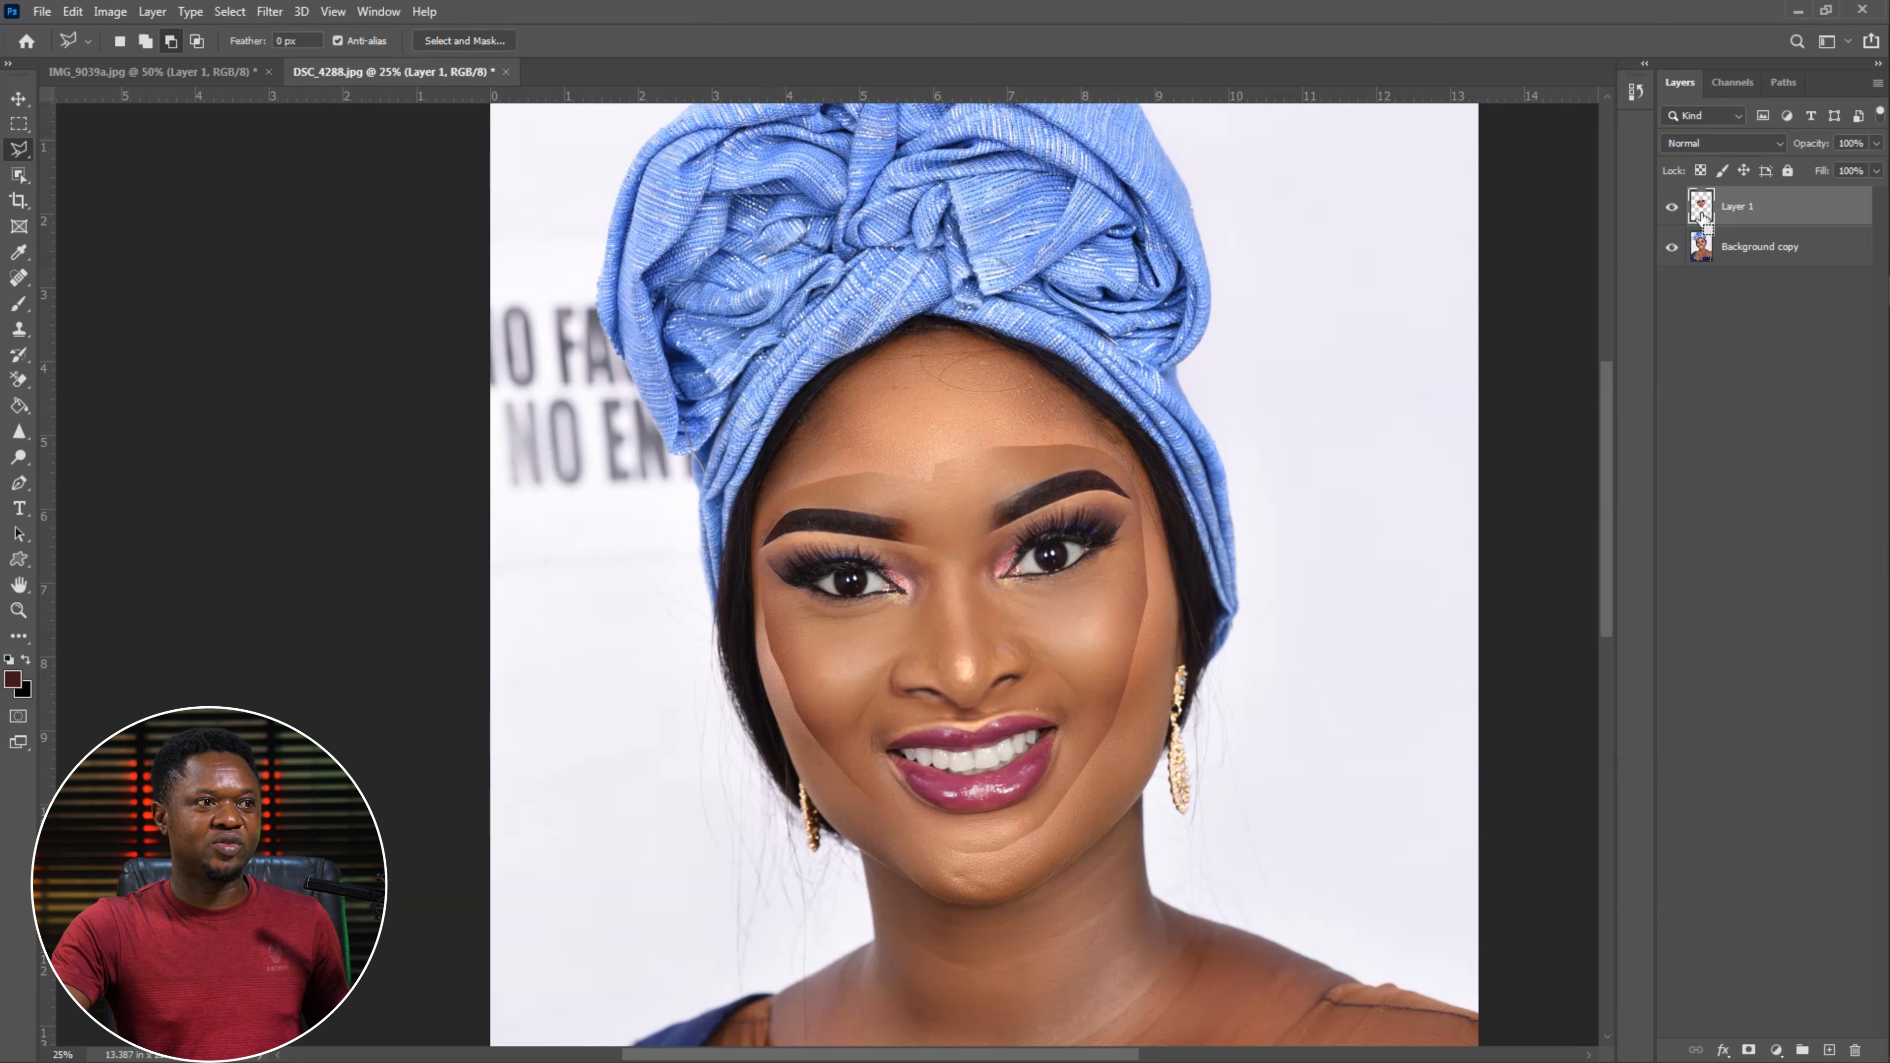
- Load the pasted face layer's outline as a selection and contract it by 15 pixels
left_click(1703, 216, "ctrl")
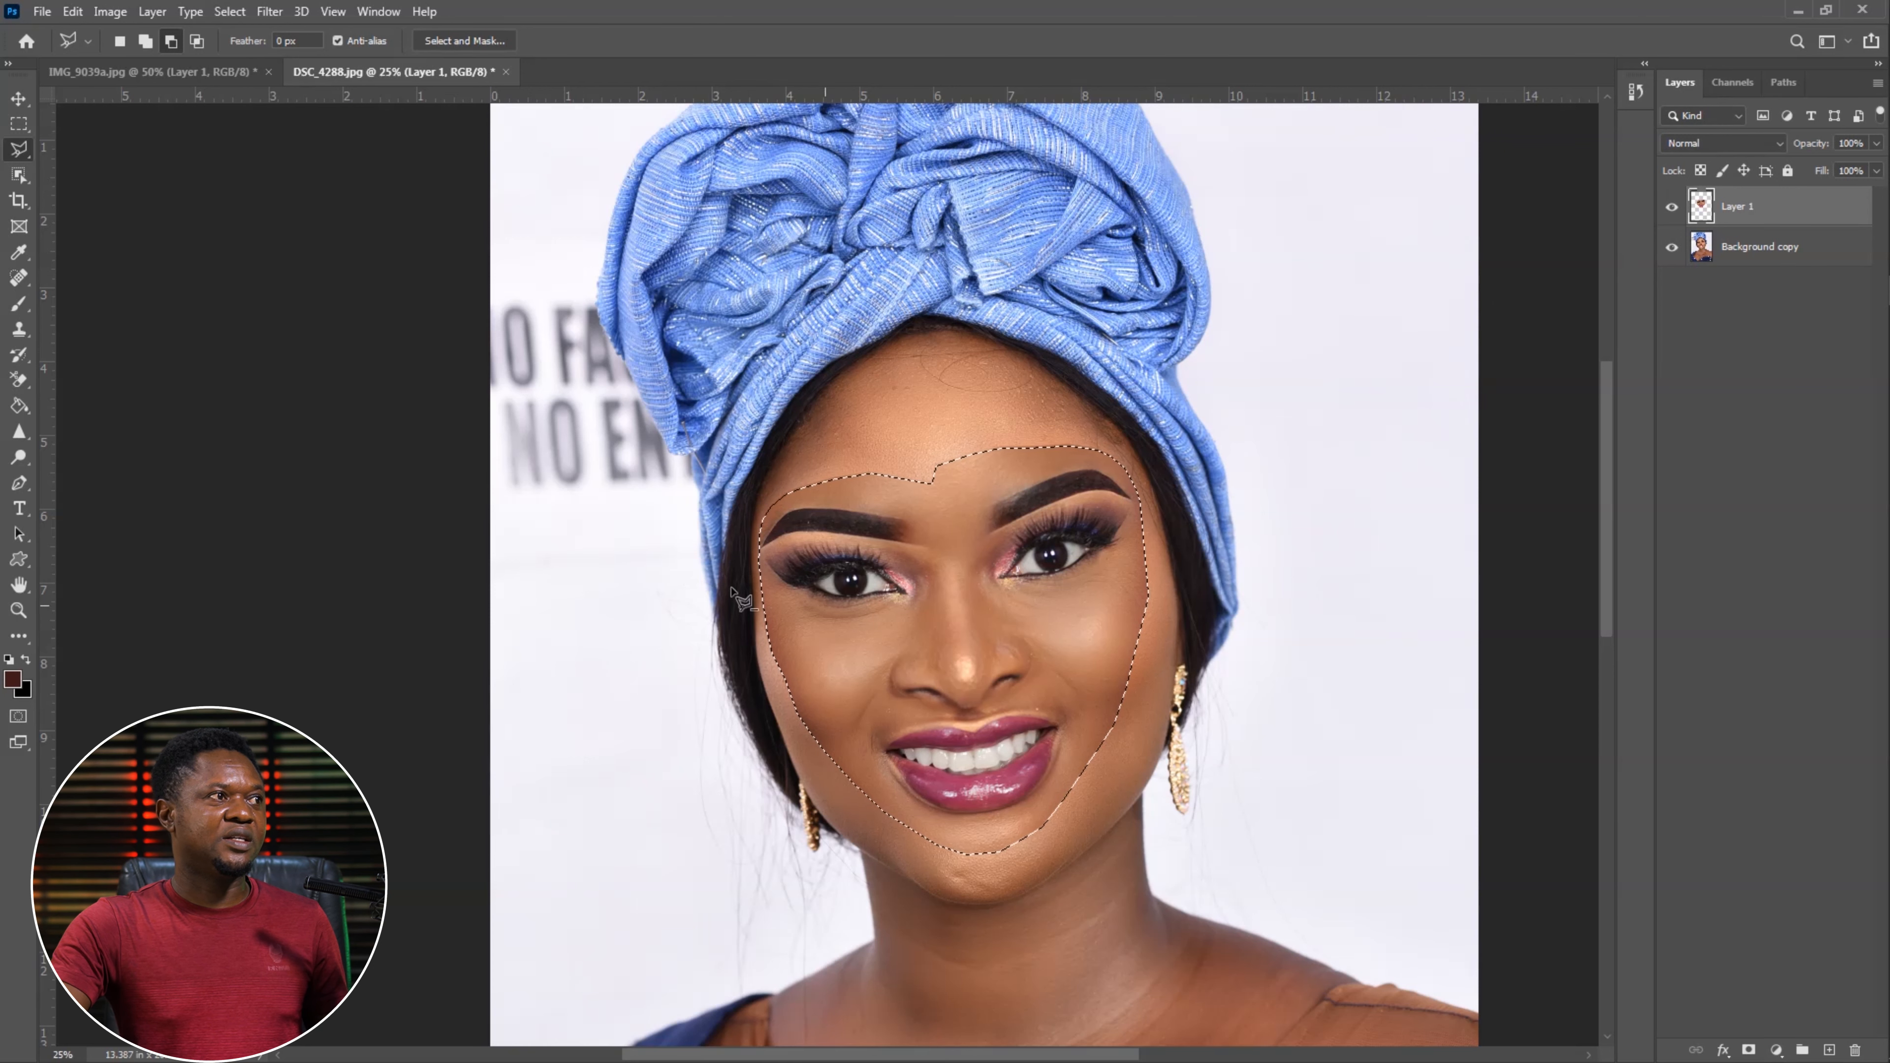
left_click(227, 13)
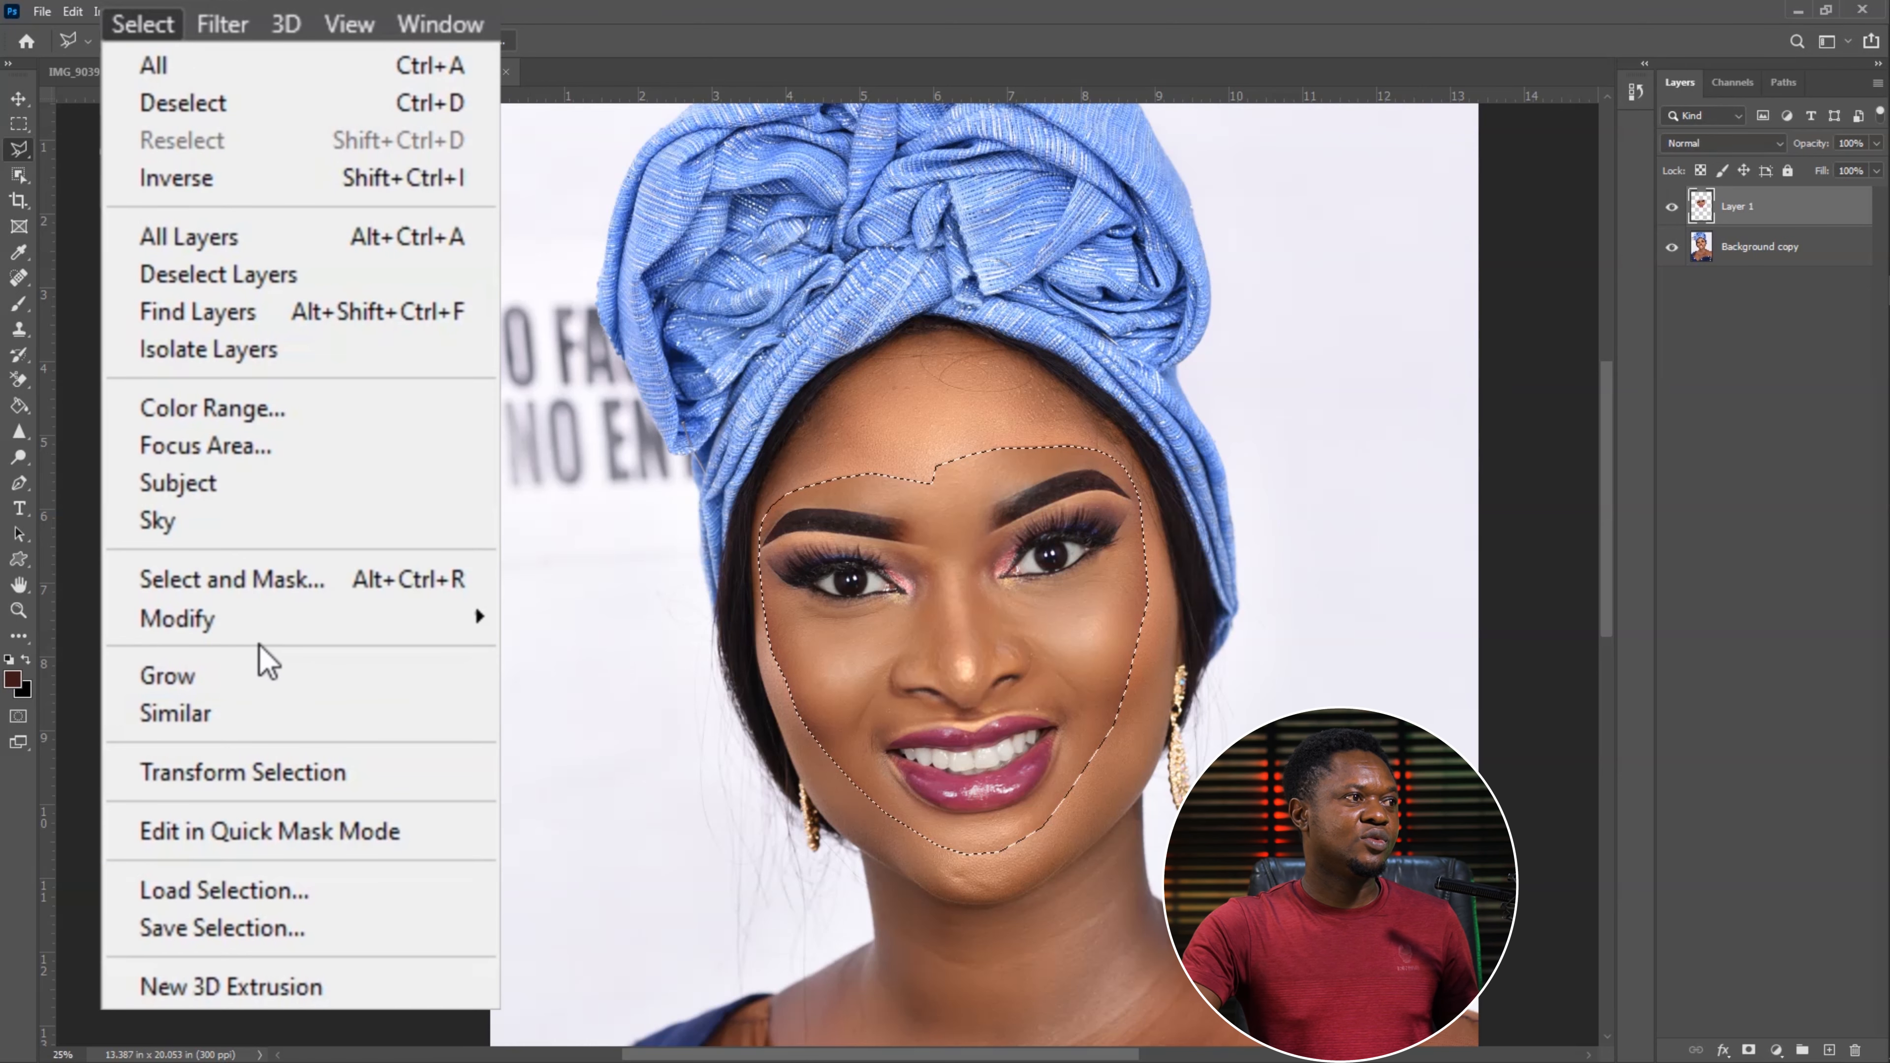
left_click(264, 631)
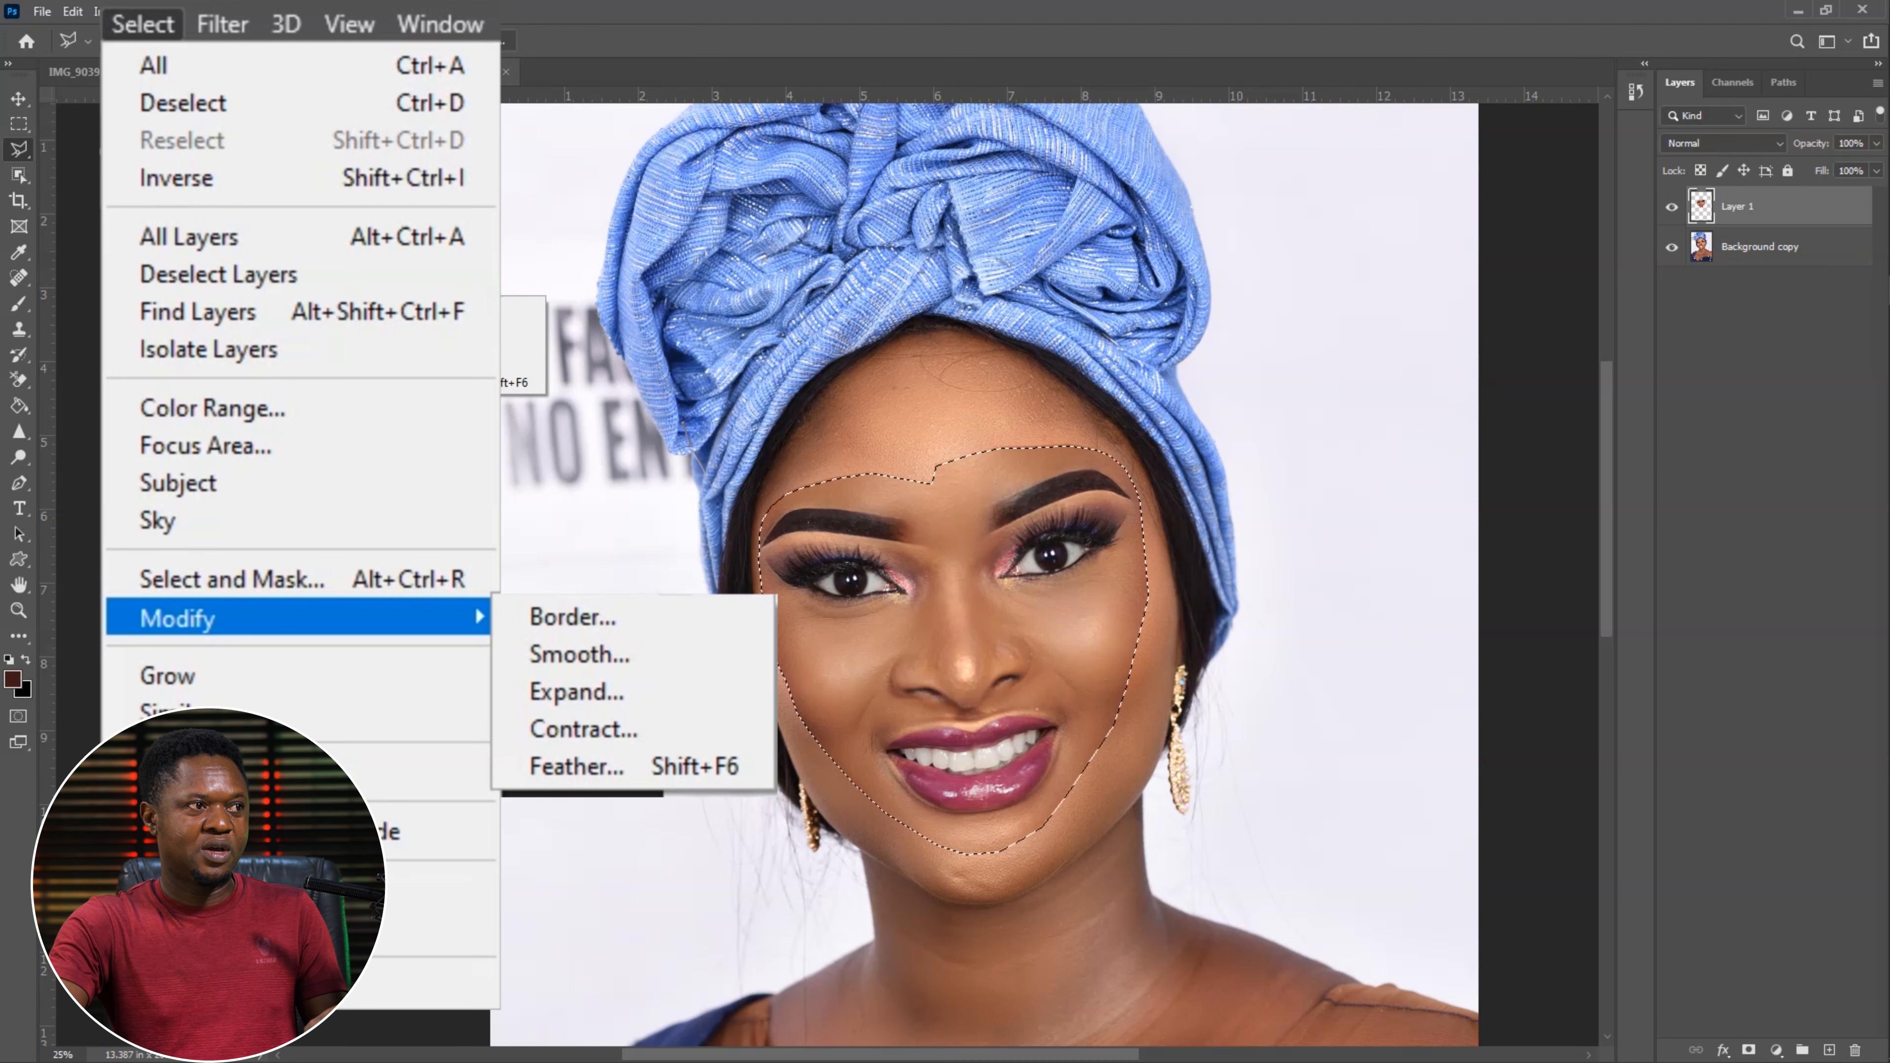
left_click(621, 731)
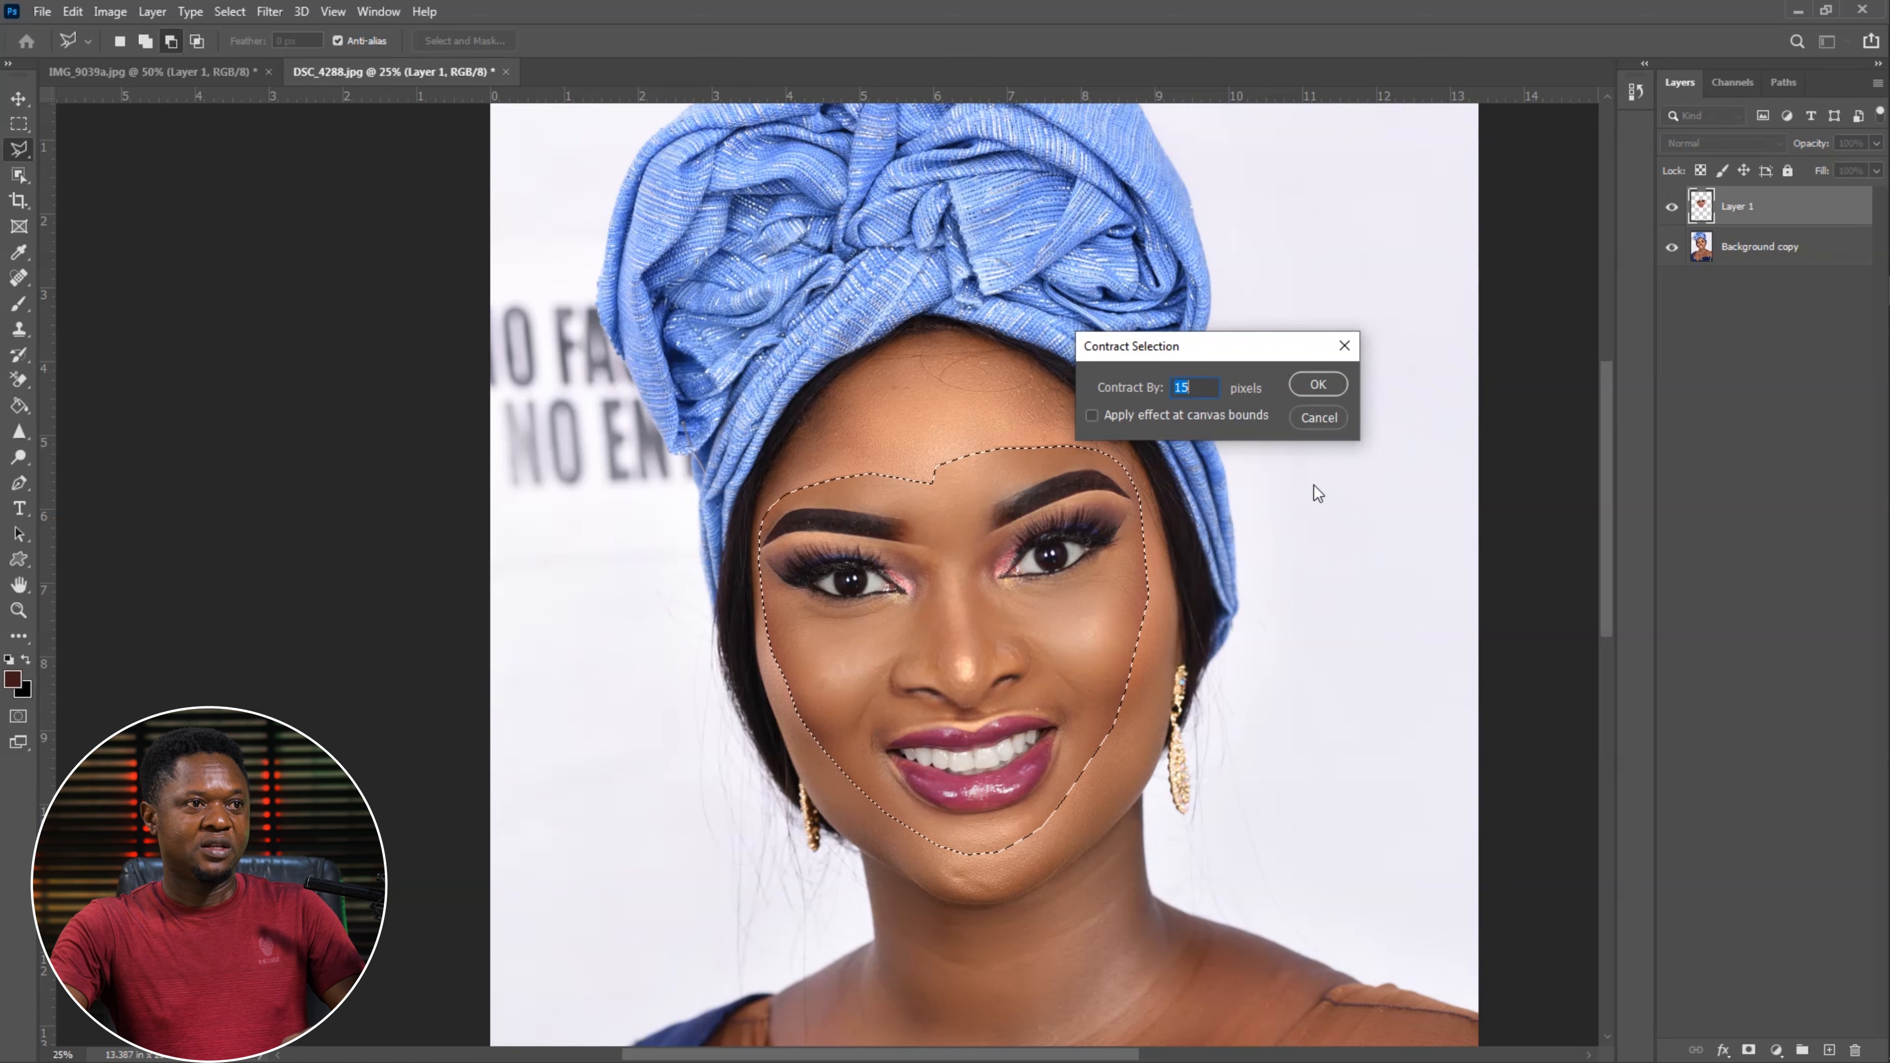
key("Return")
- Examine how far the contracted selection sits inside the pasted face's edge along the forehead and around the face
key("ctrl+plus")
key("ctrl+plus")
key("ctrl+plus")
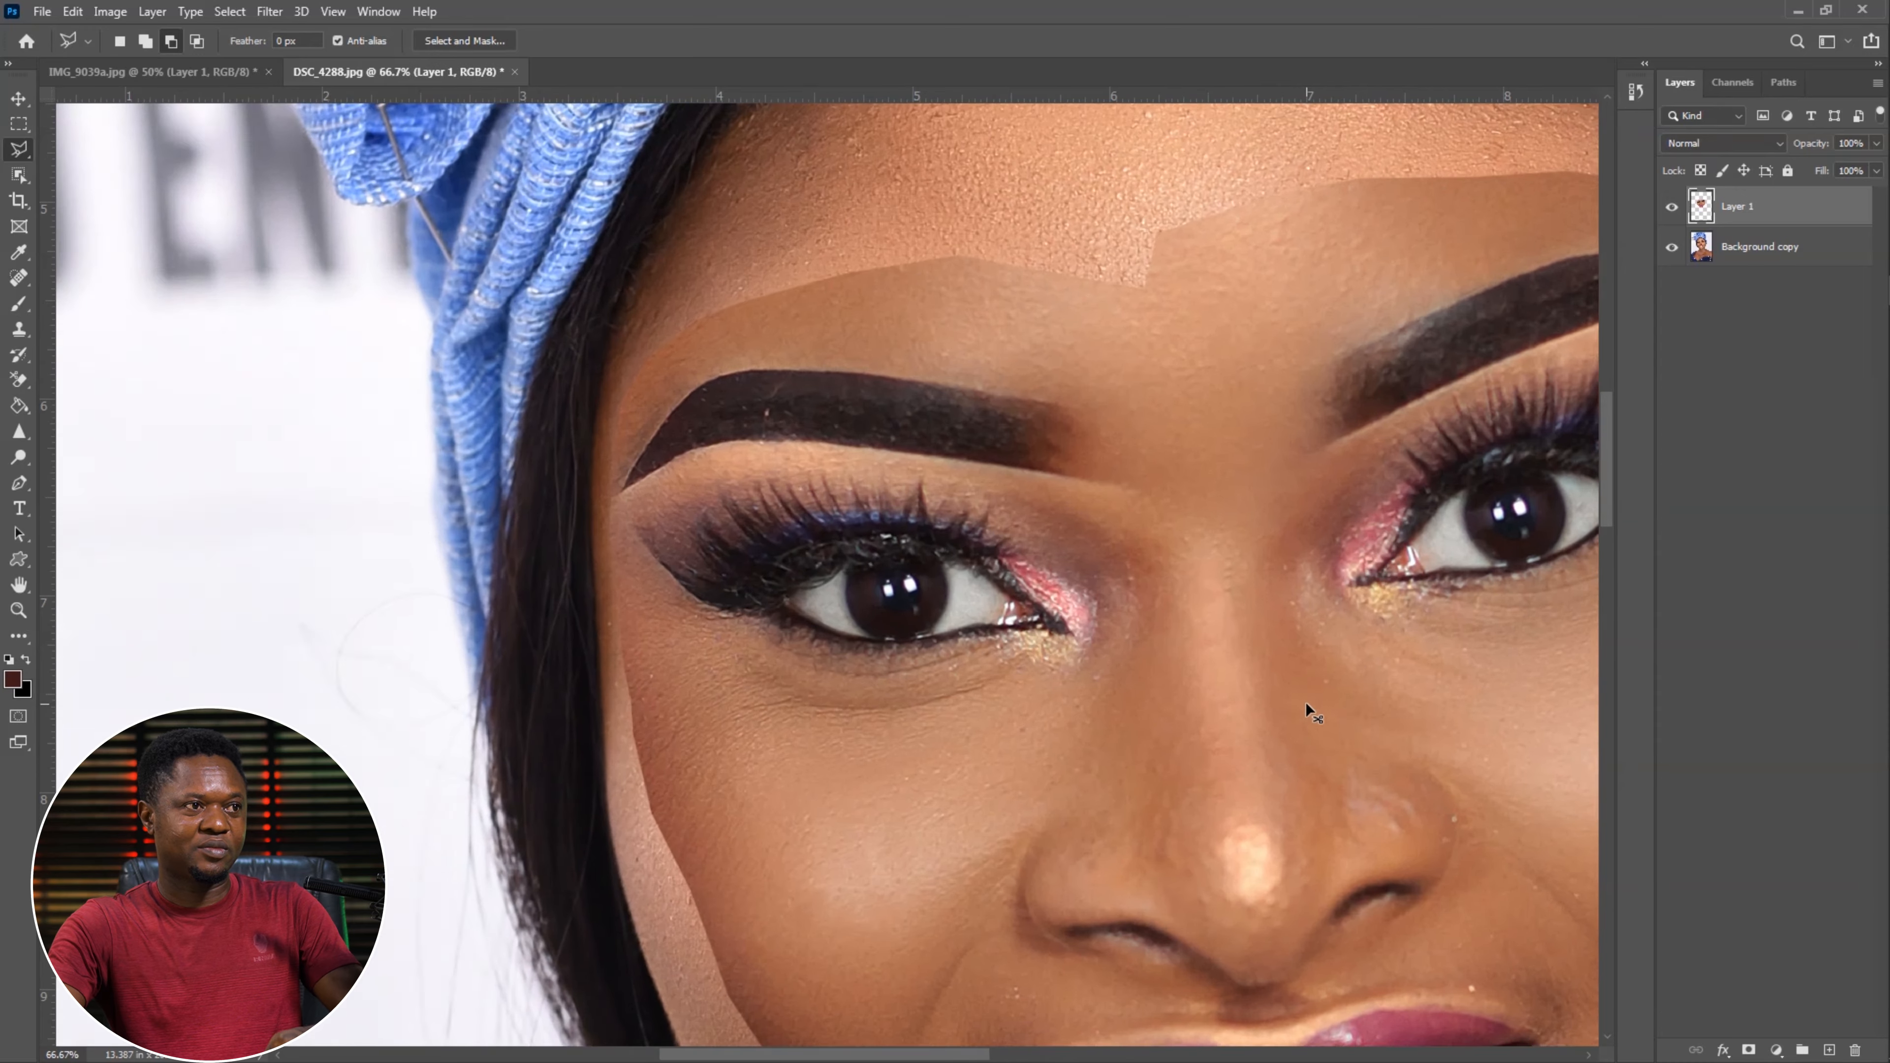
key("ctrl+plus")
left_click_drag(1206, 699, 1340, 923)
left_click_drag(1102, 533, 1084, 586)
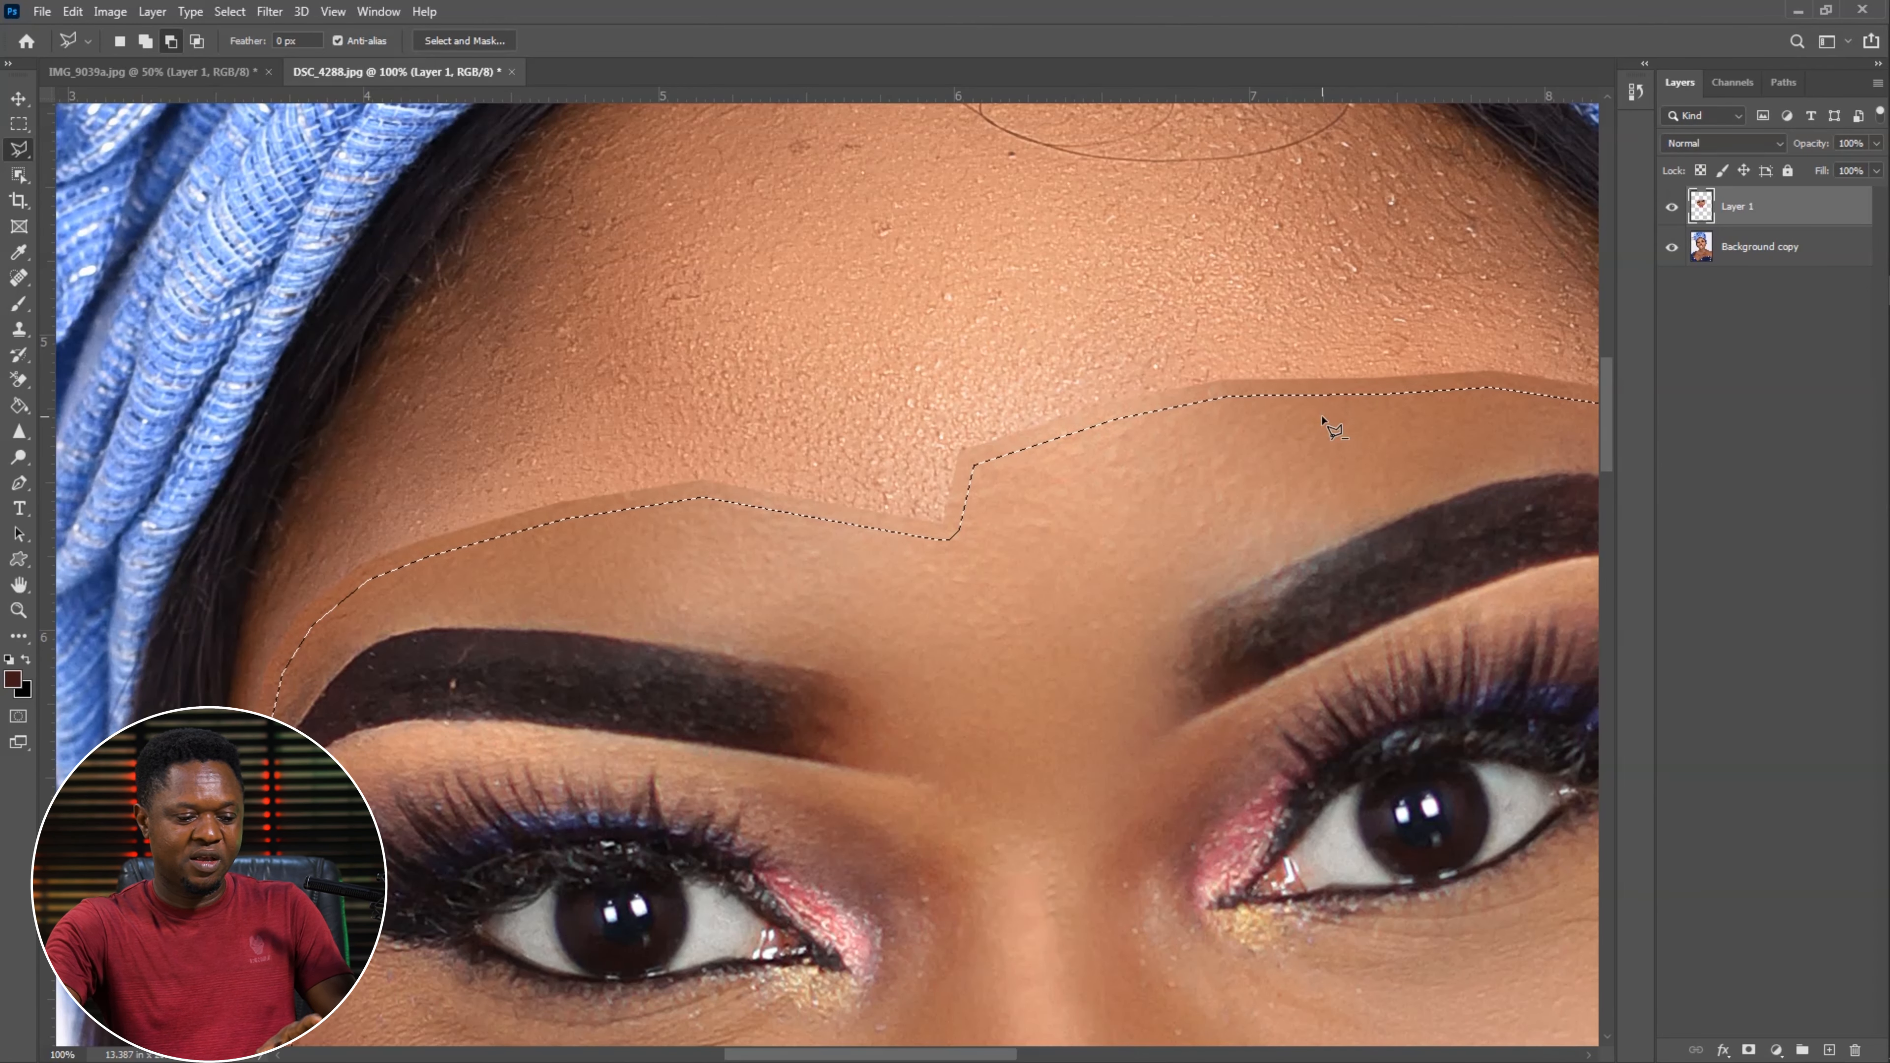
key("ctrl+minus")
key("ctrl+minus")
key("ctrl+minus")
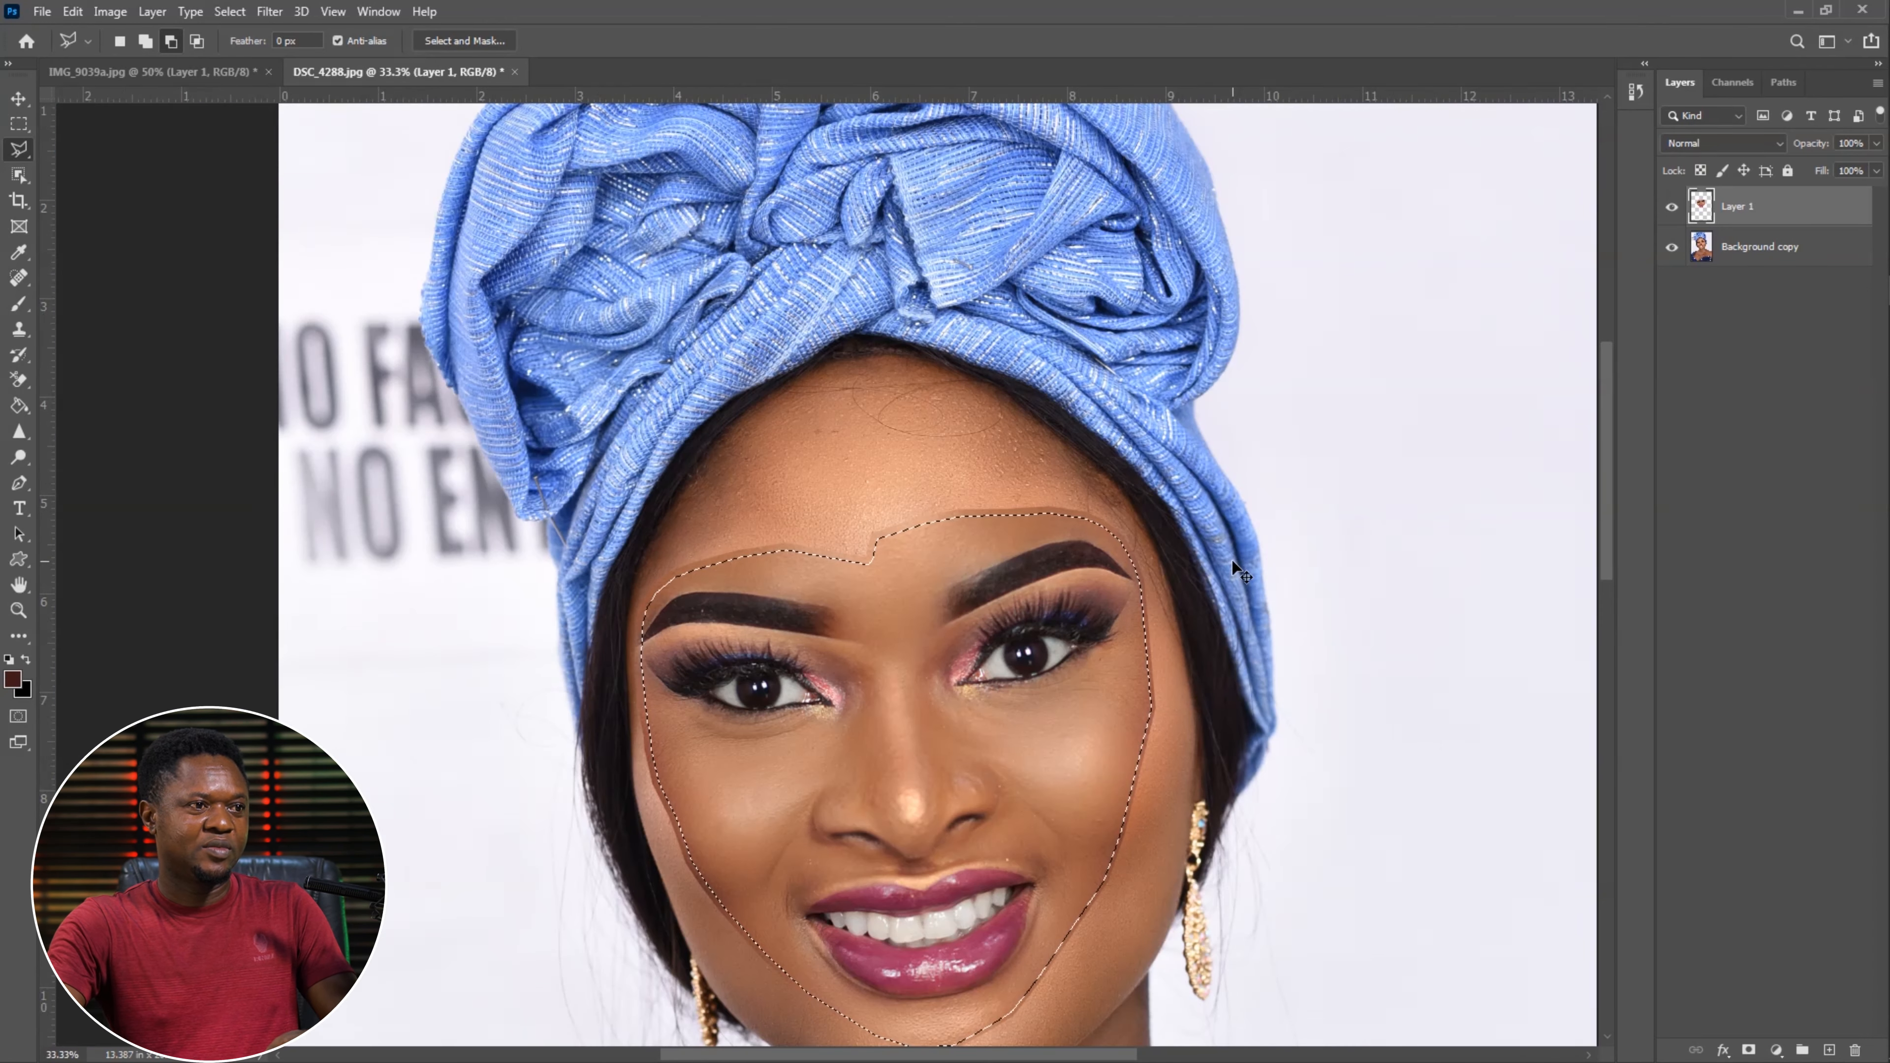
key("ctrl+minus")
key("ctrl+plus")
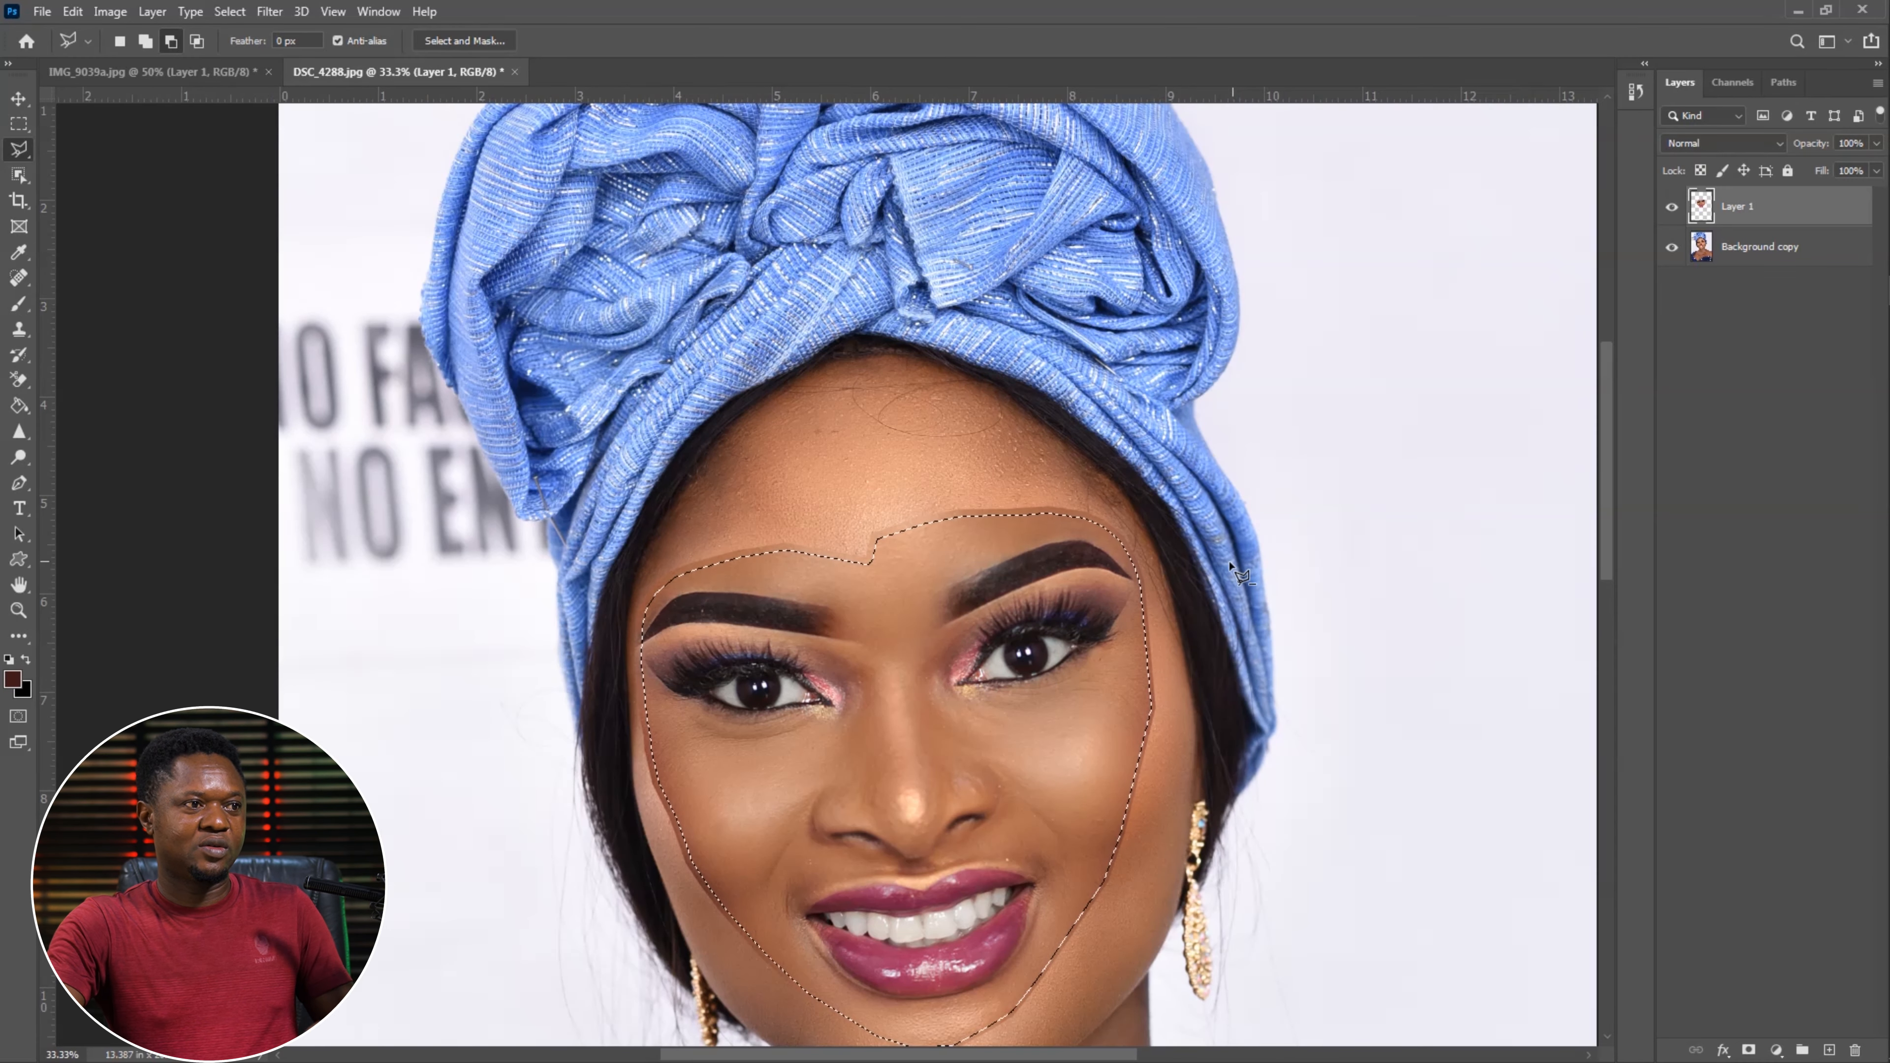
left_click_drag(1163, 694, 1118, 503)
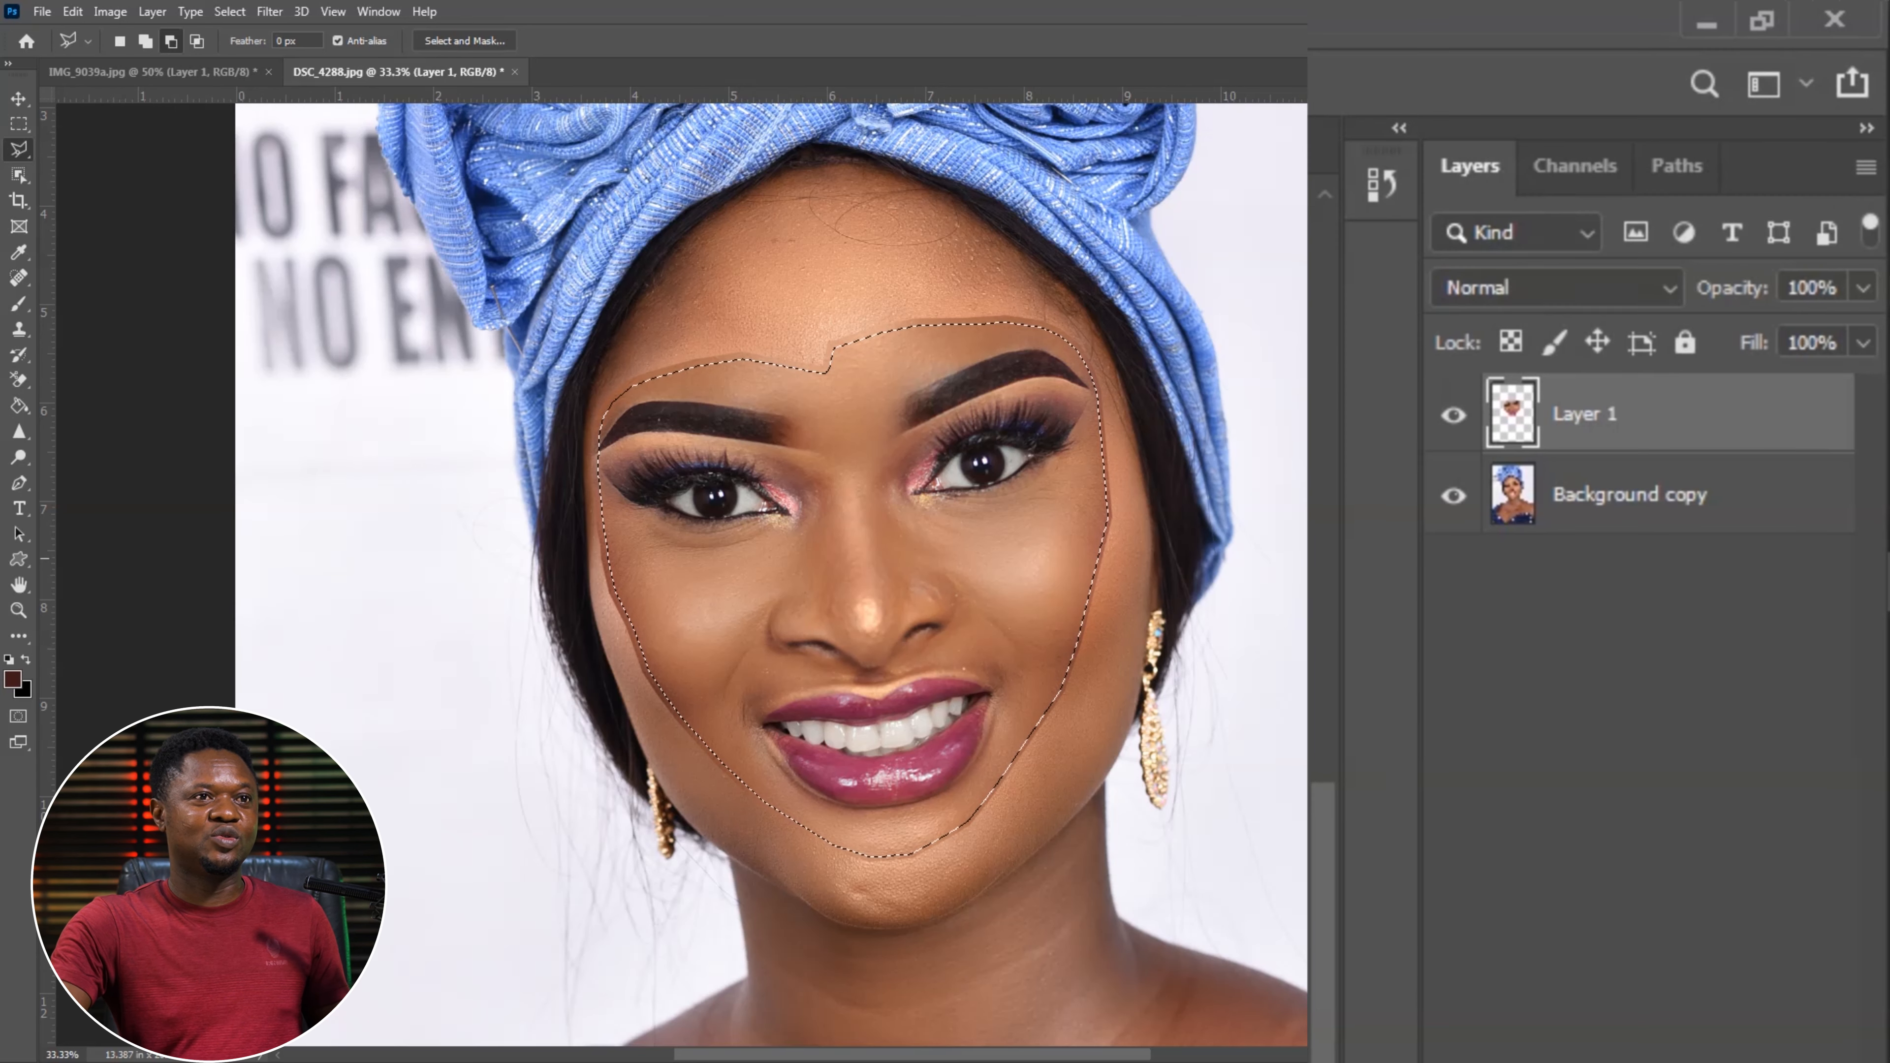
- Duplicate the Background copy layer, keeping the contracted face selection active
left_click(1563, 514)
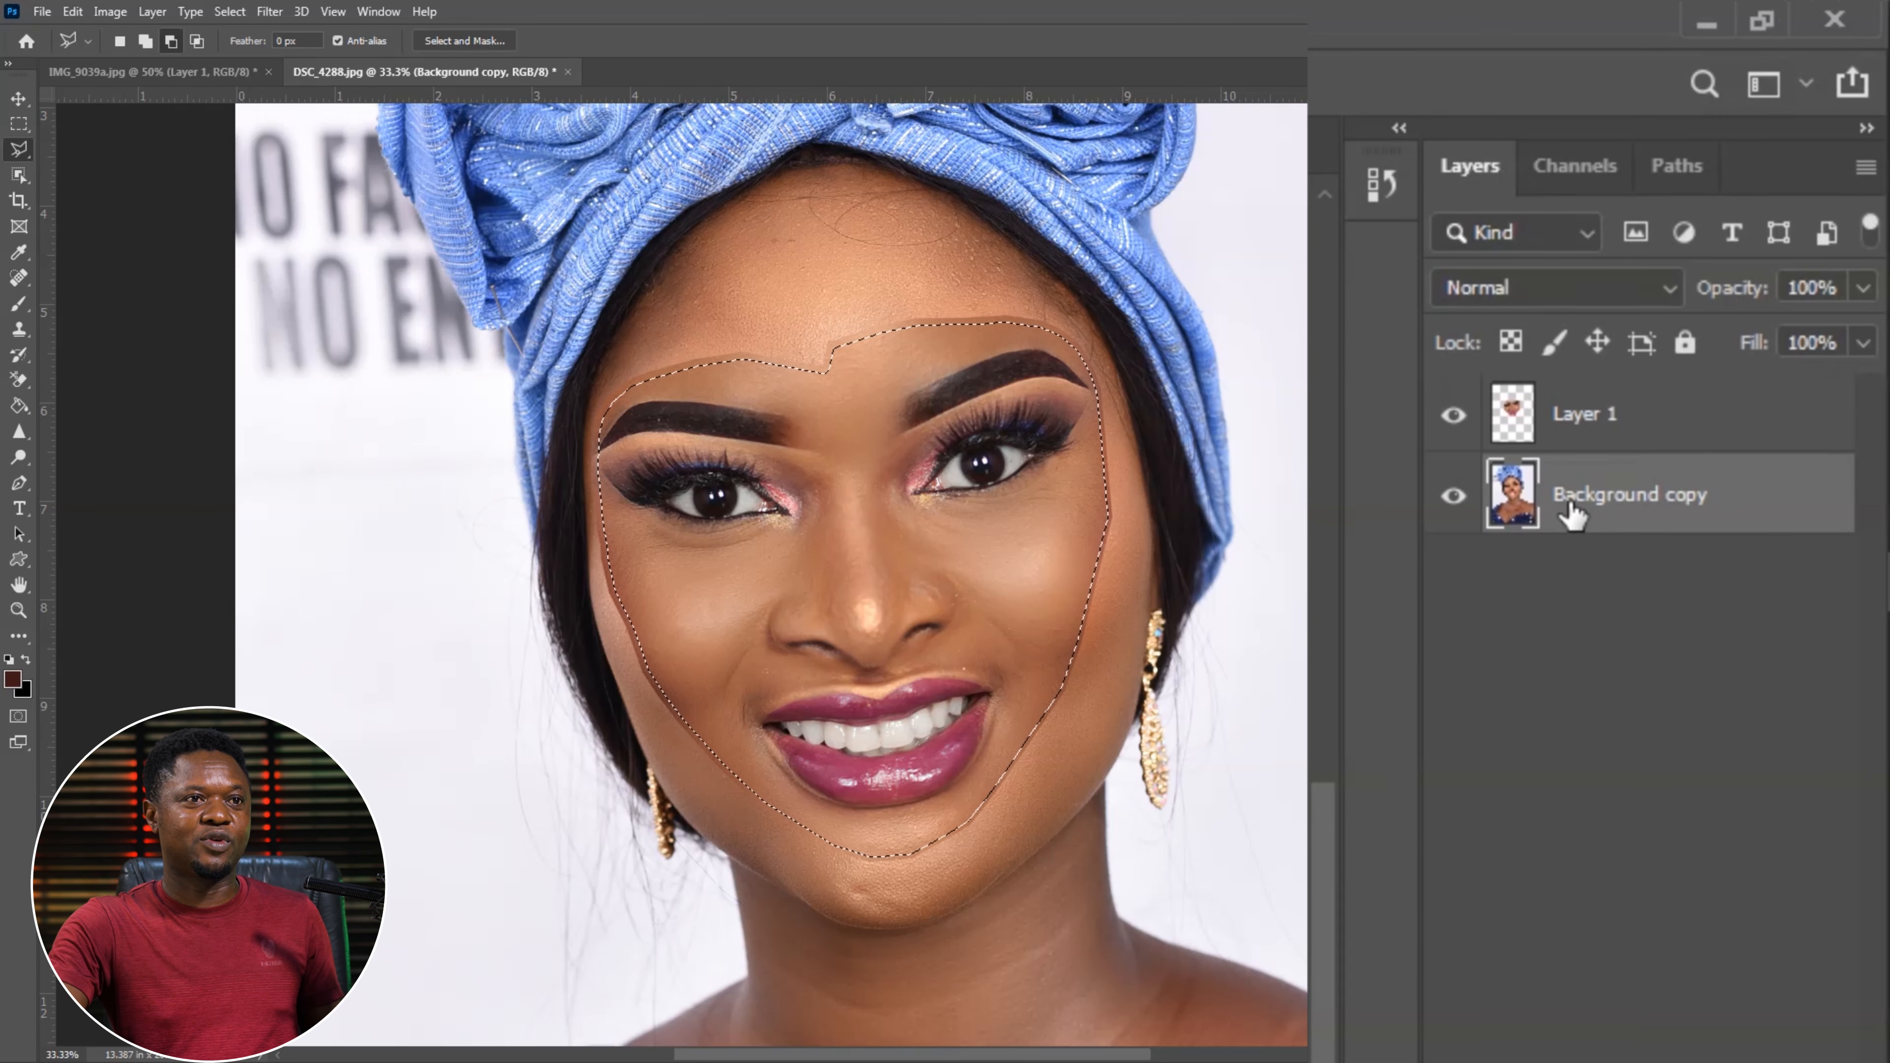
key("m")
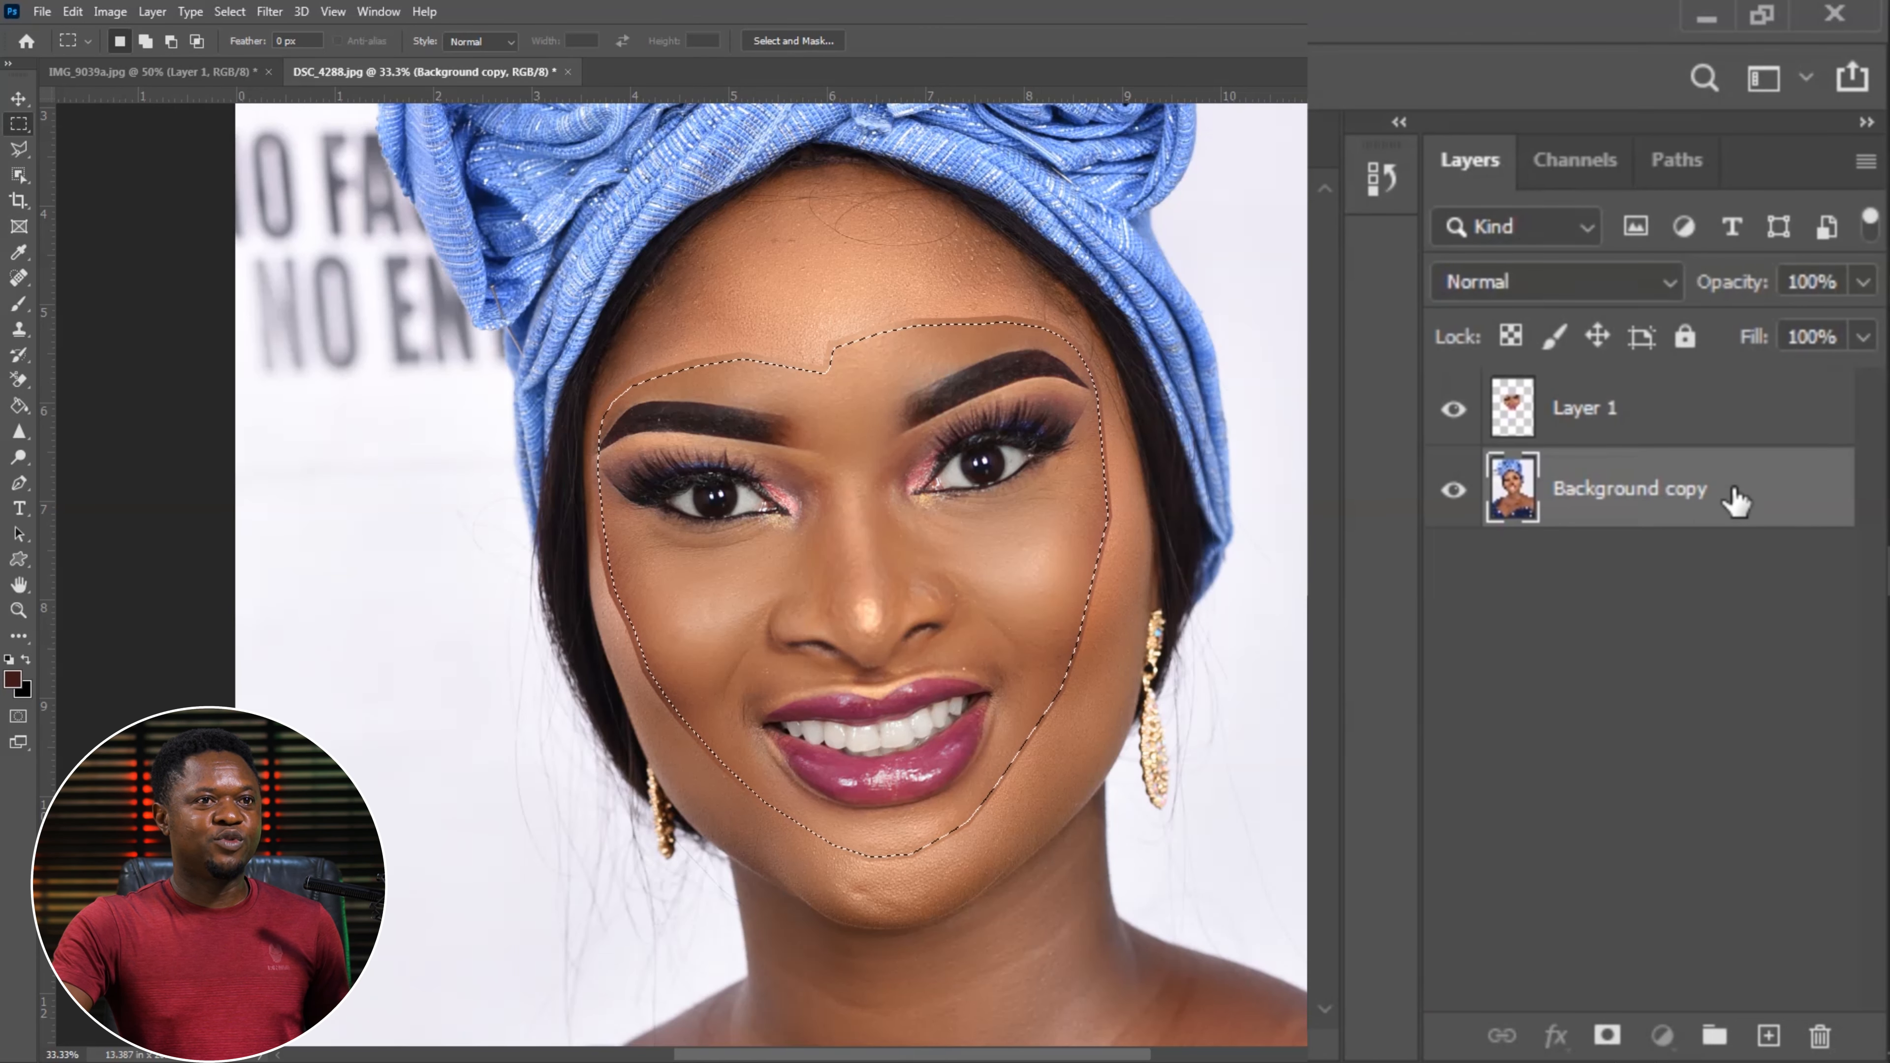
left_click_drag(1763, 502, 1769, 1037)
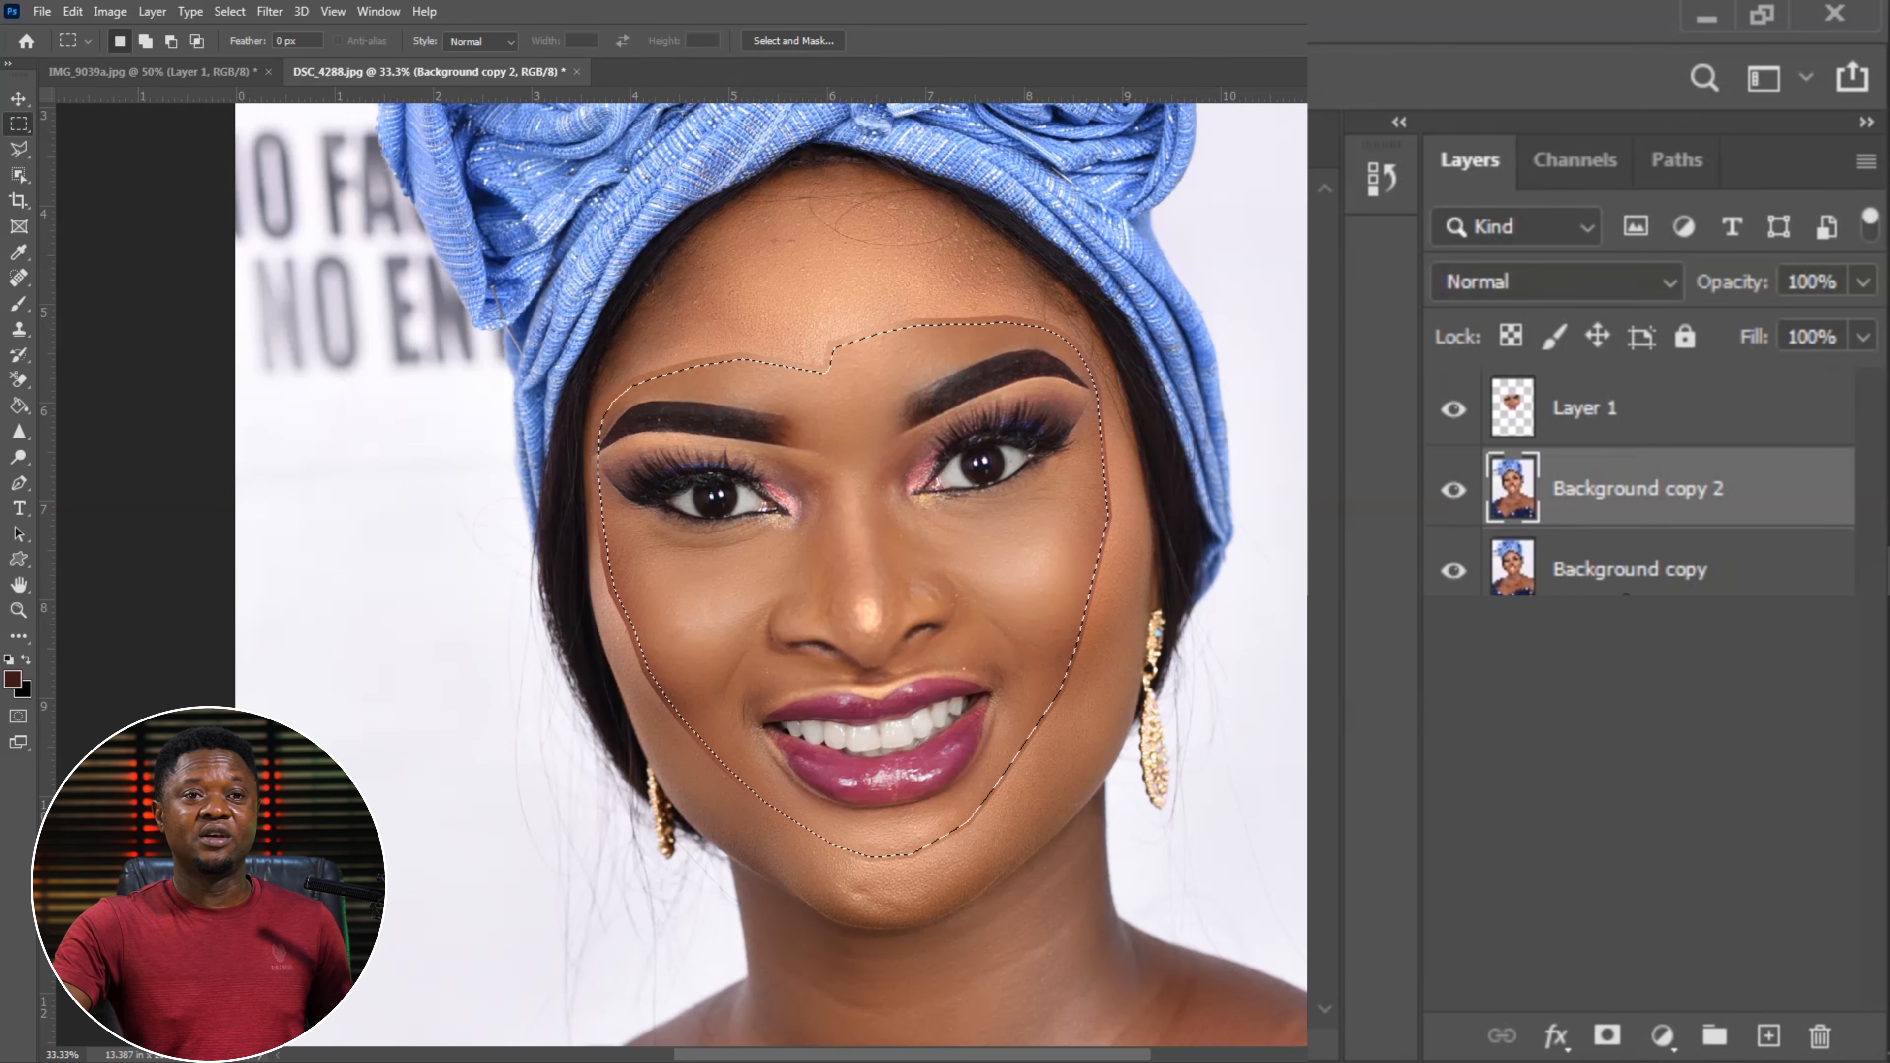
- Delete the selected face area from Background copy 2 with the other layers hidden, and show Layer 1 again
left_click(1453, 575)
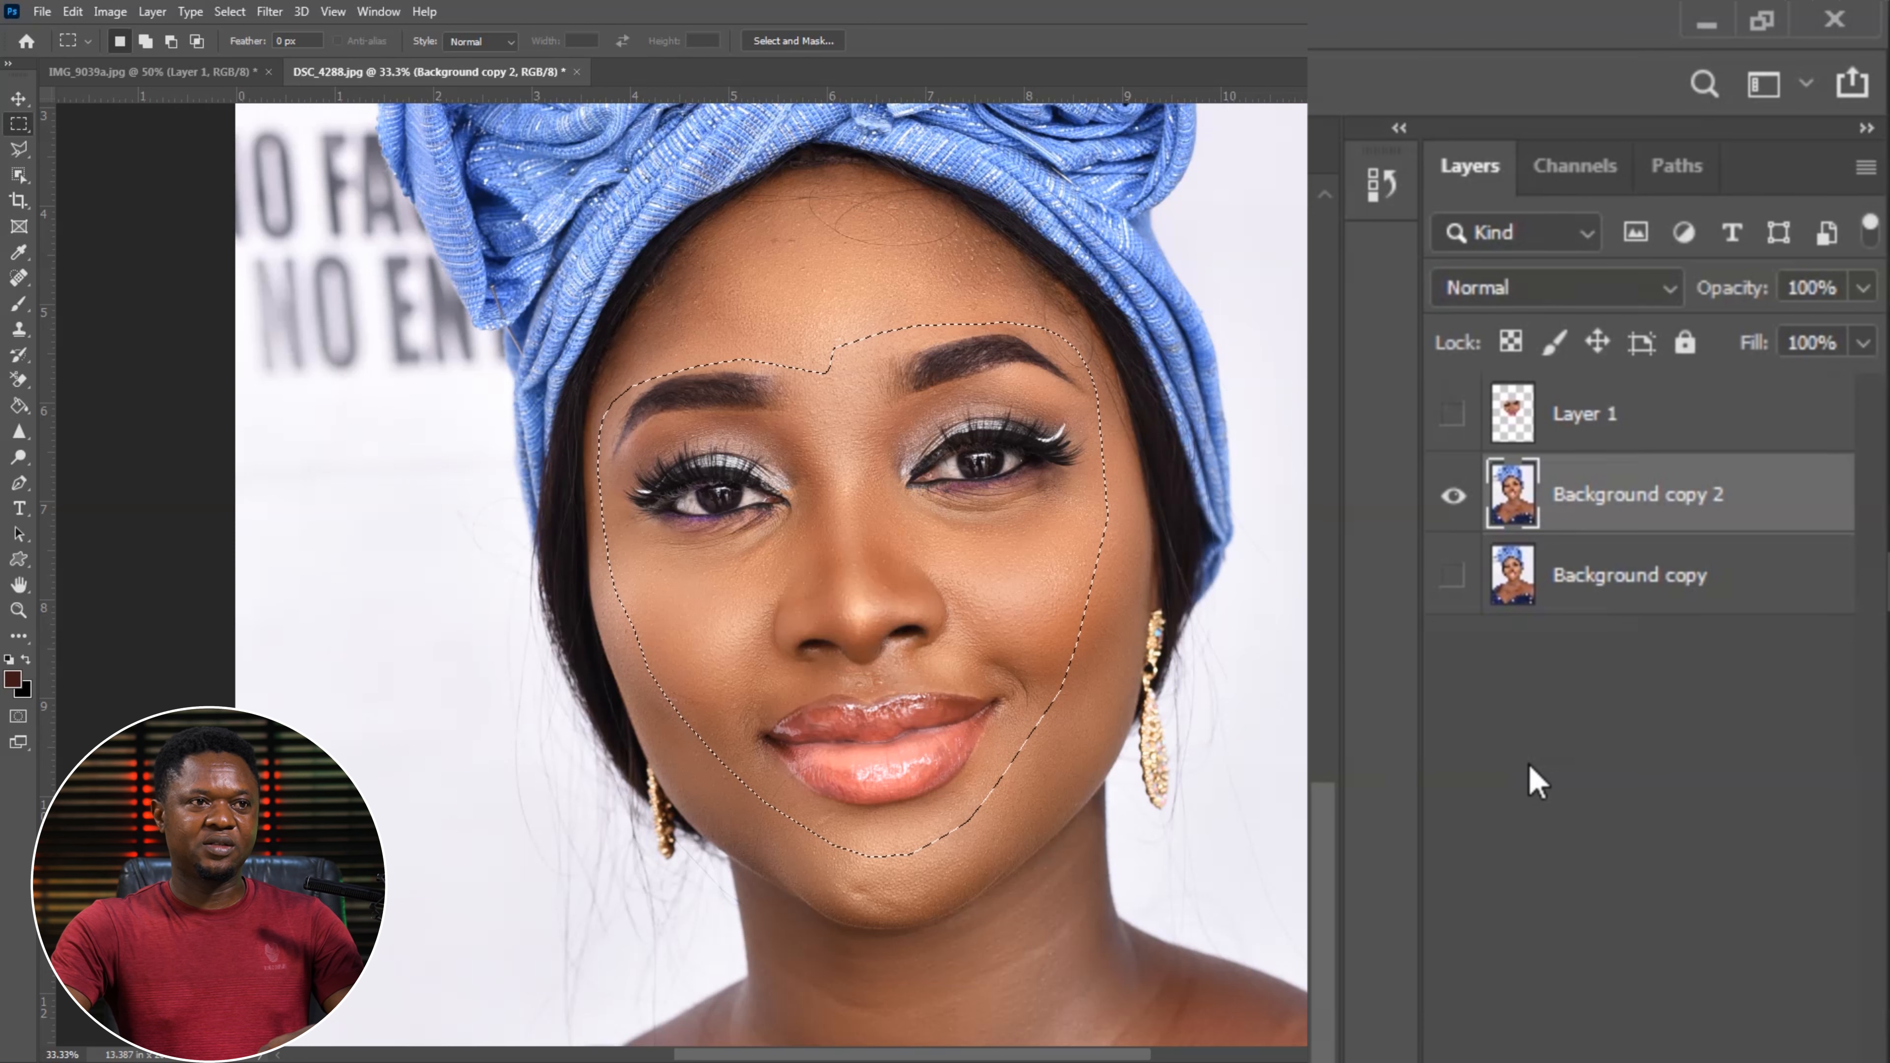
key("Delete")
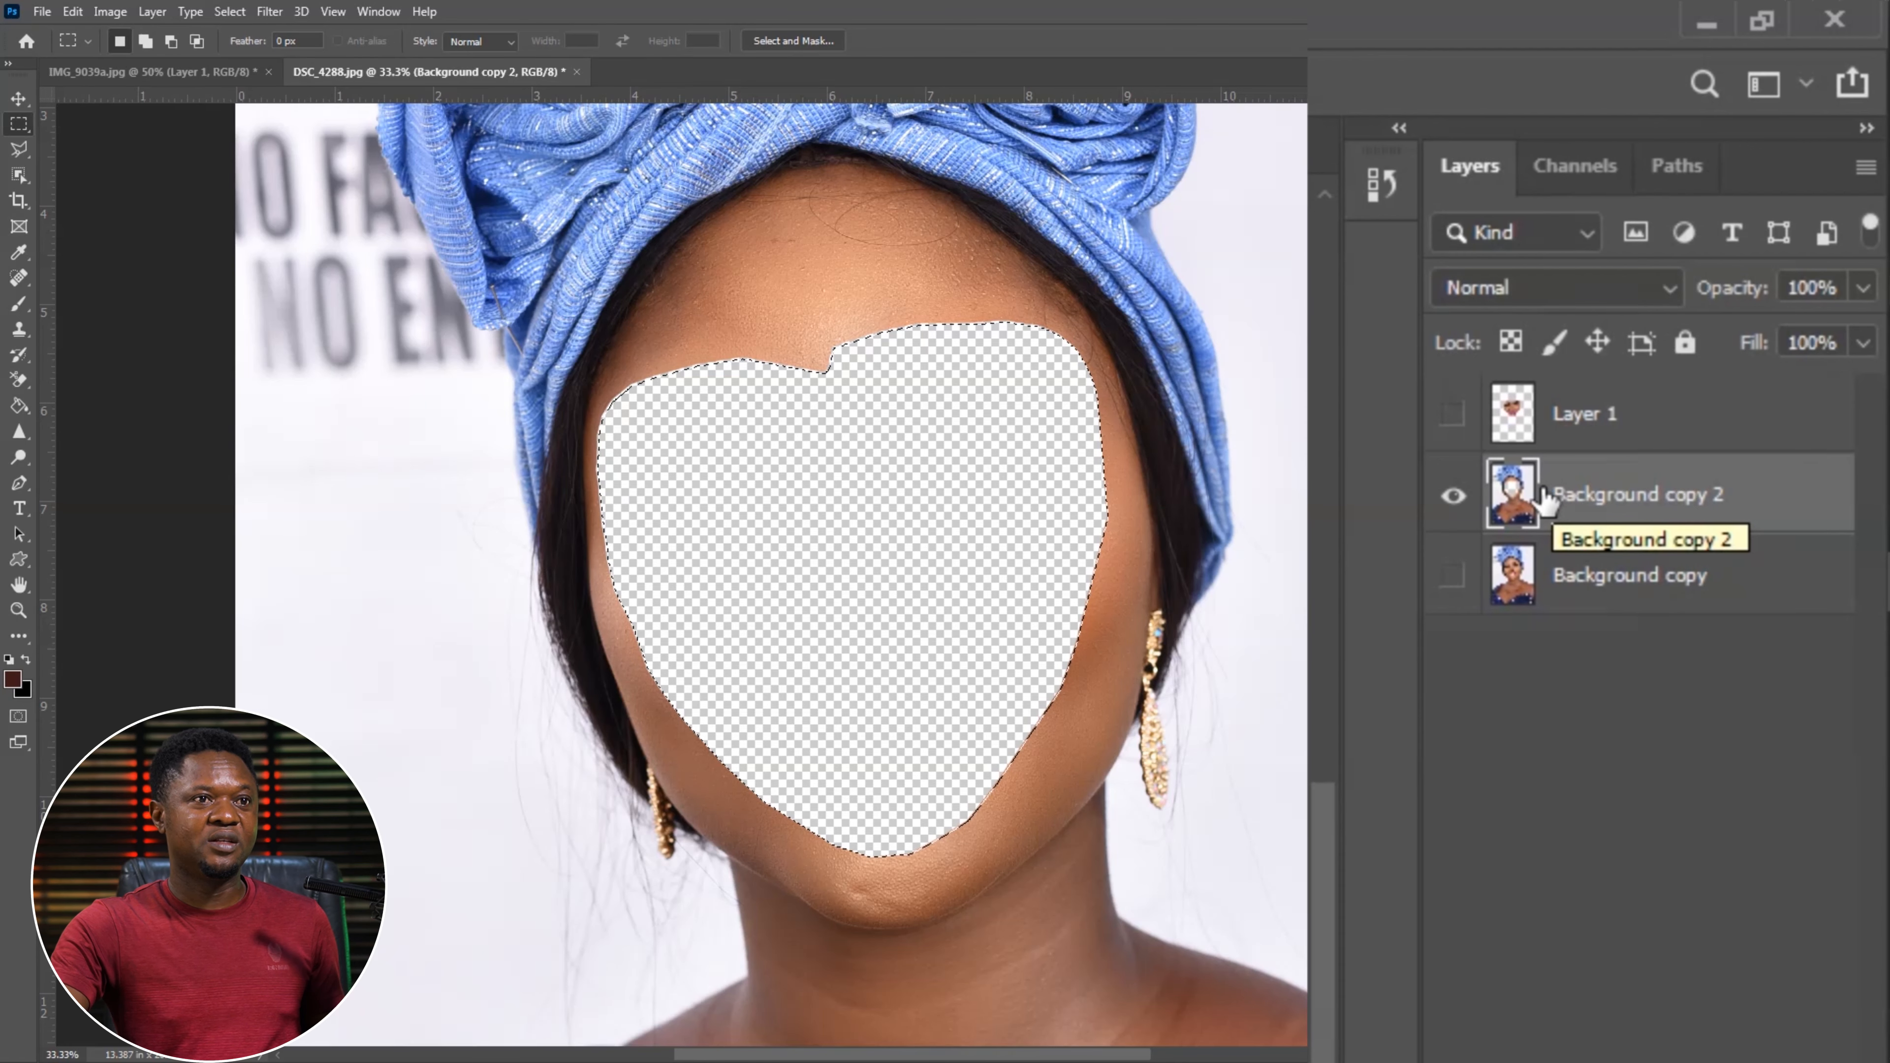
left_click(1455, 414)
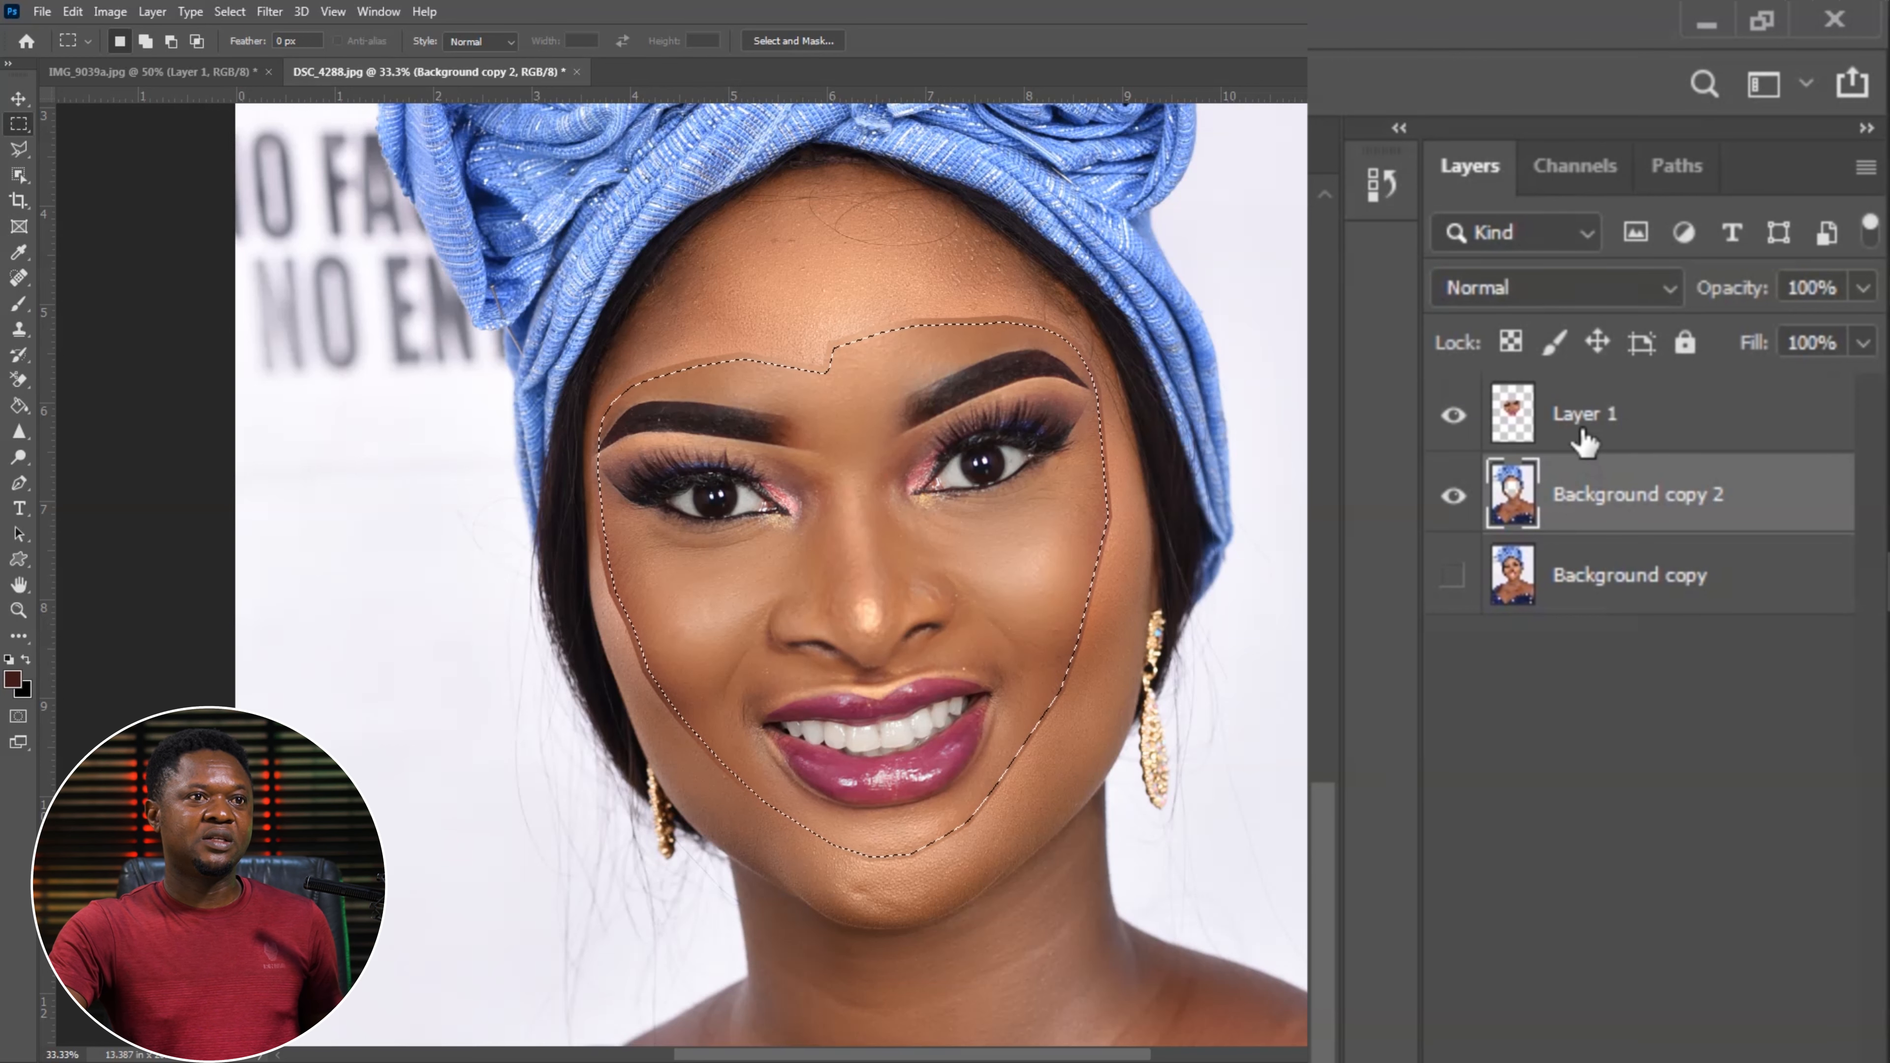
- Deselect and auto-blend Layer 1 with Background copy 2 using Panorama, Seamless Tones and Colors, and Content Aware Fill Transparent Areas
left_click(1637, 421, "shift")
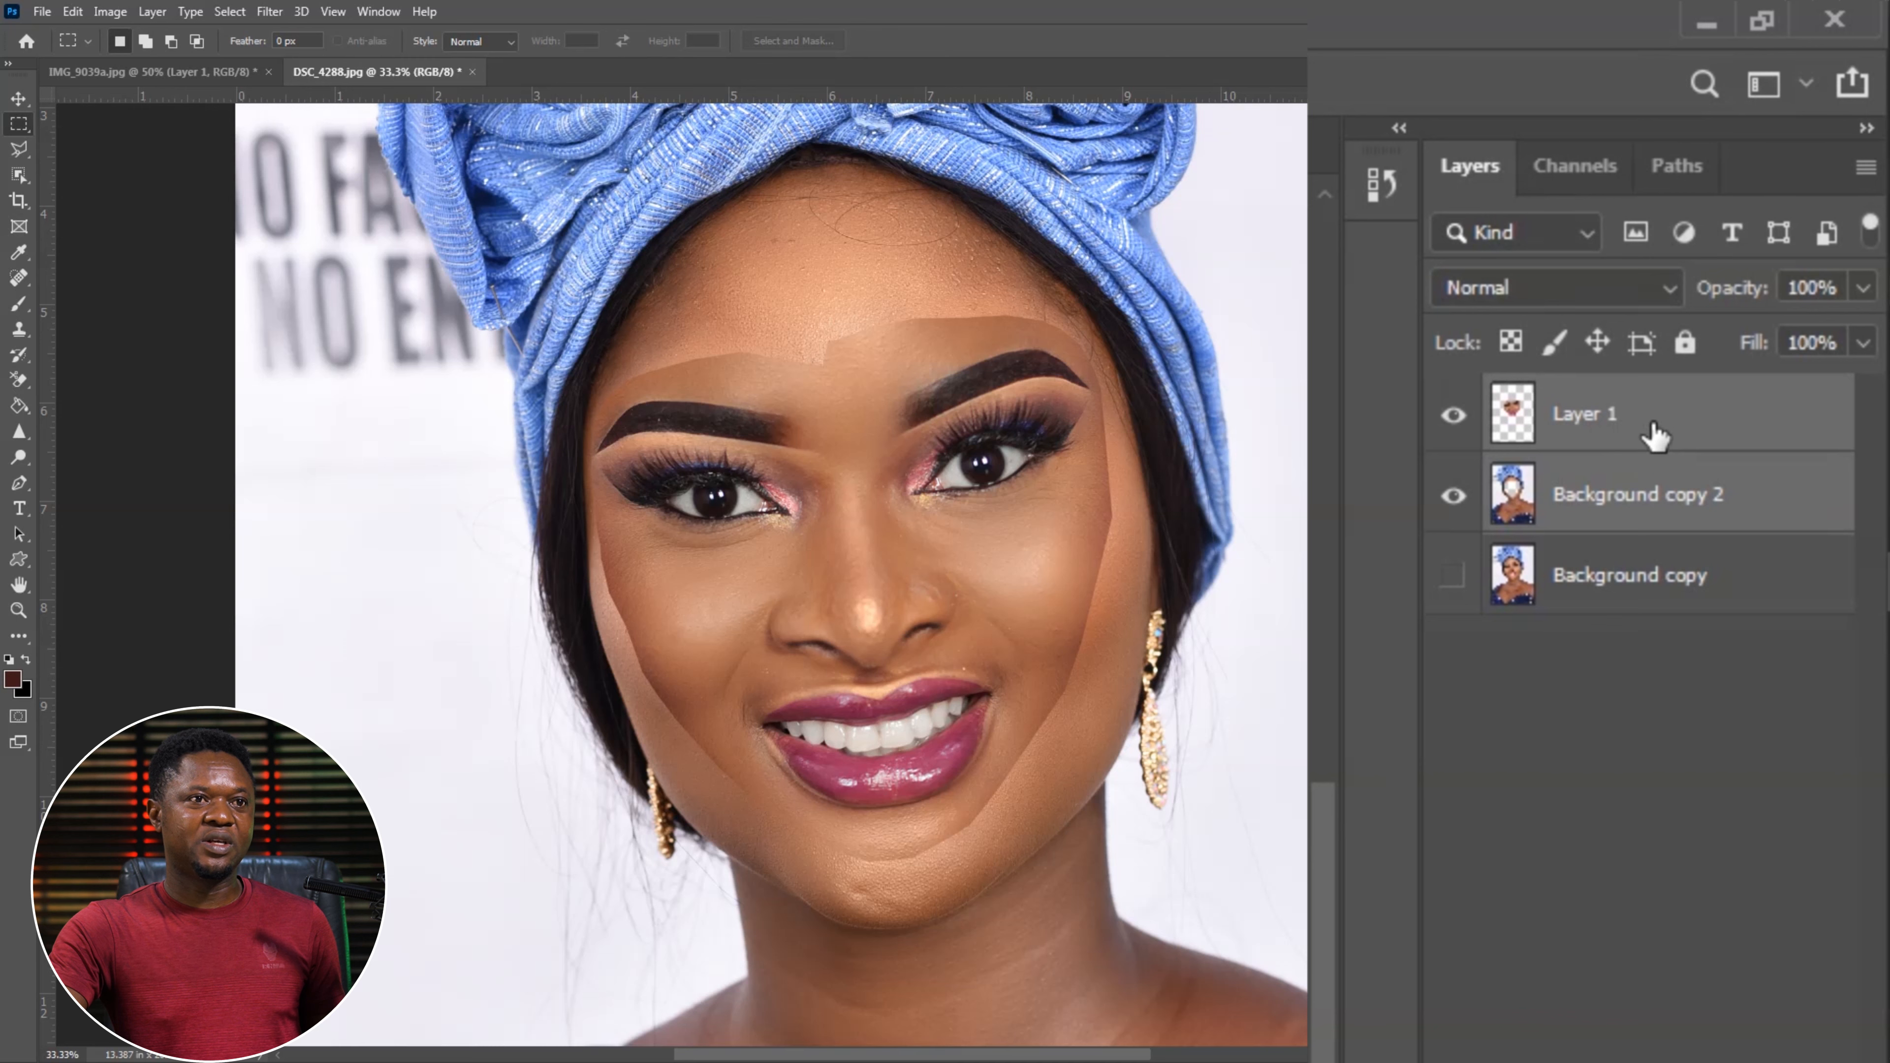
left_click(75, 13)
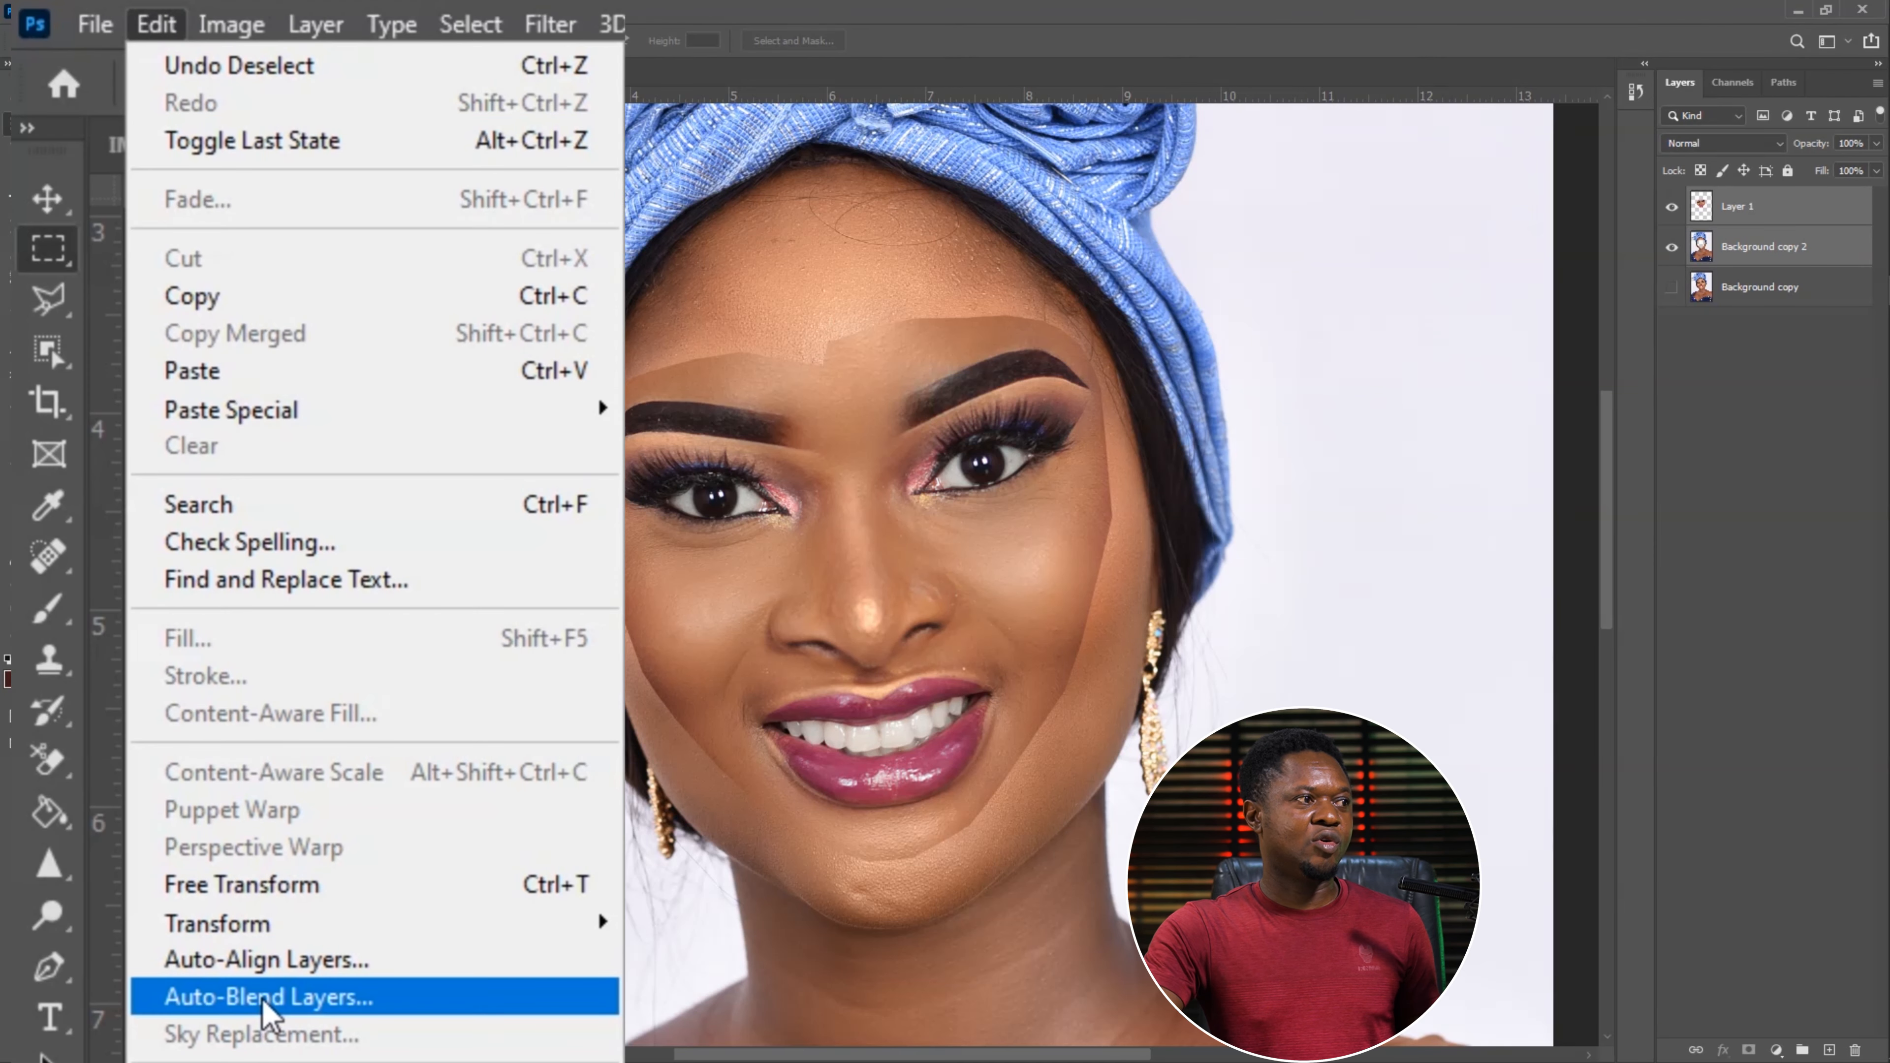
left_click(262, 999)
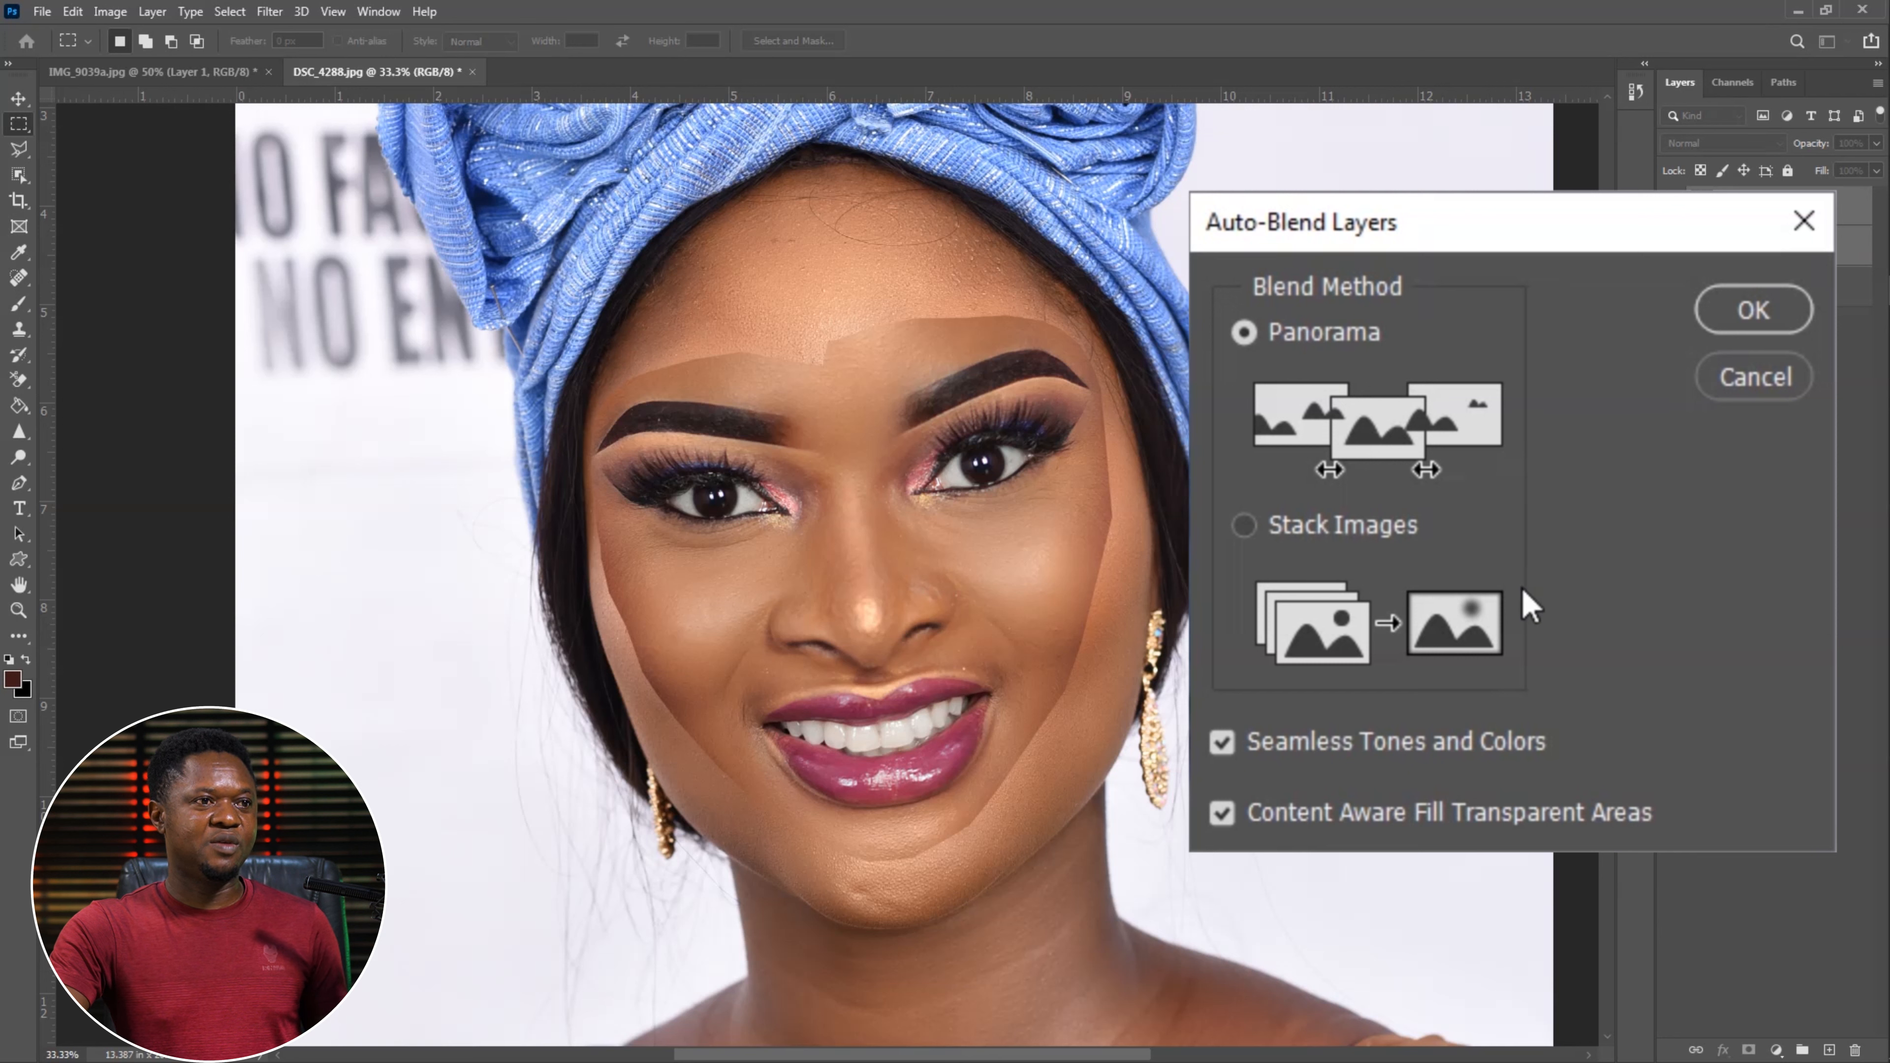
left_click(1250, 333)
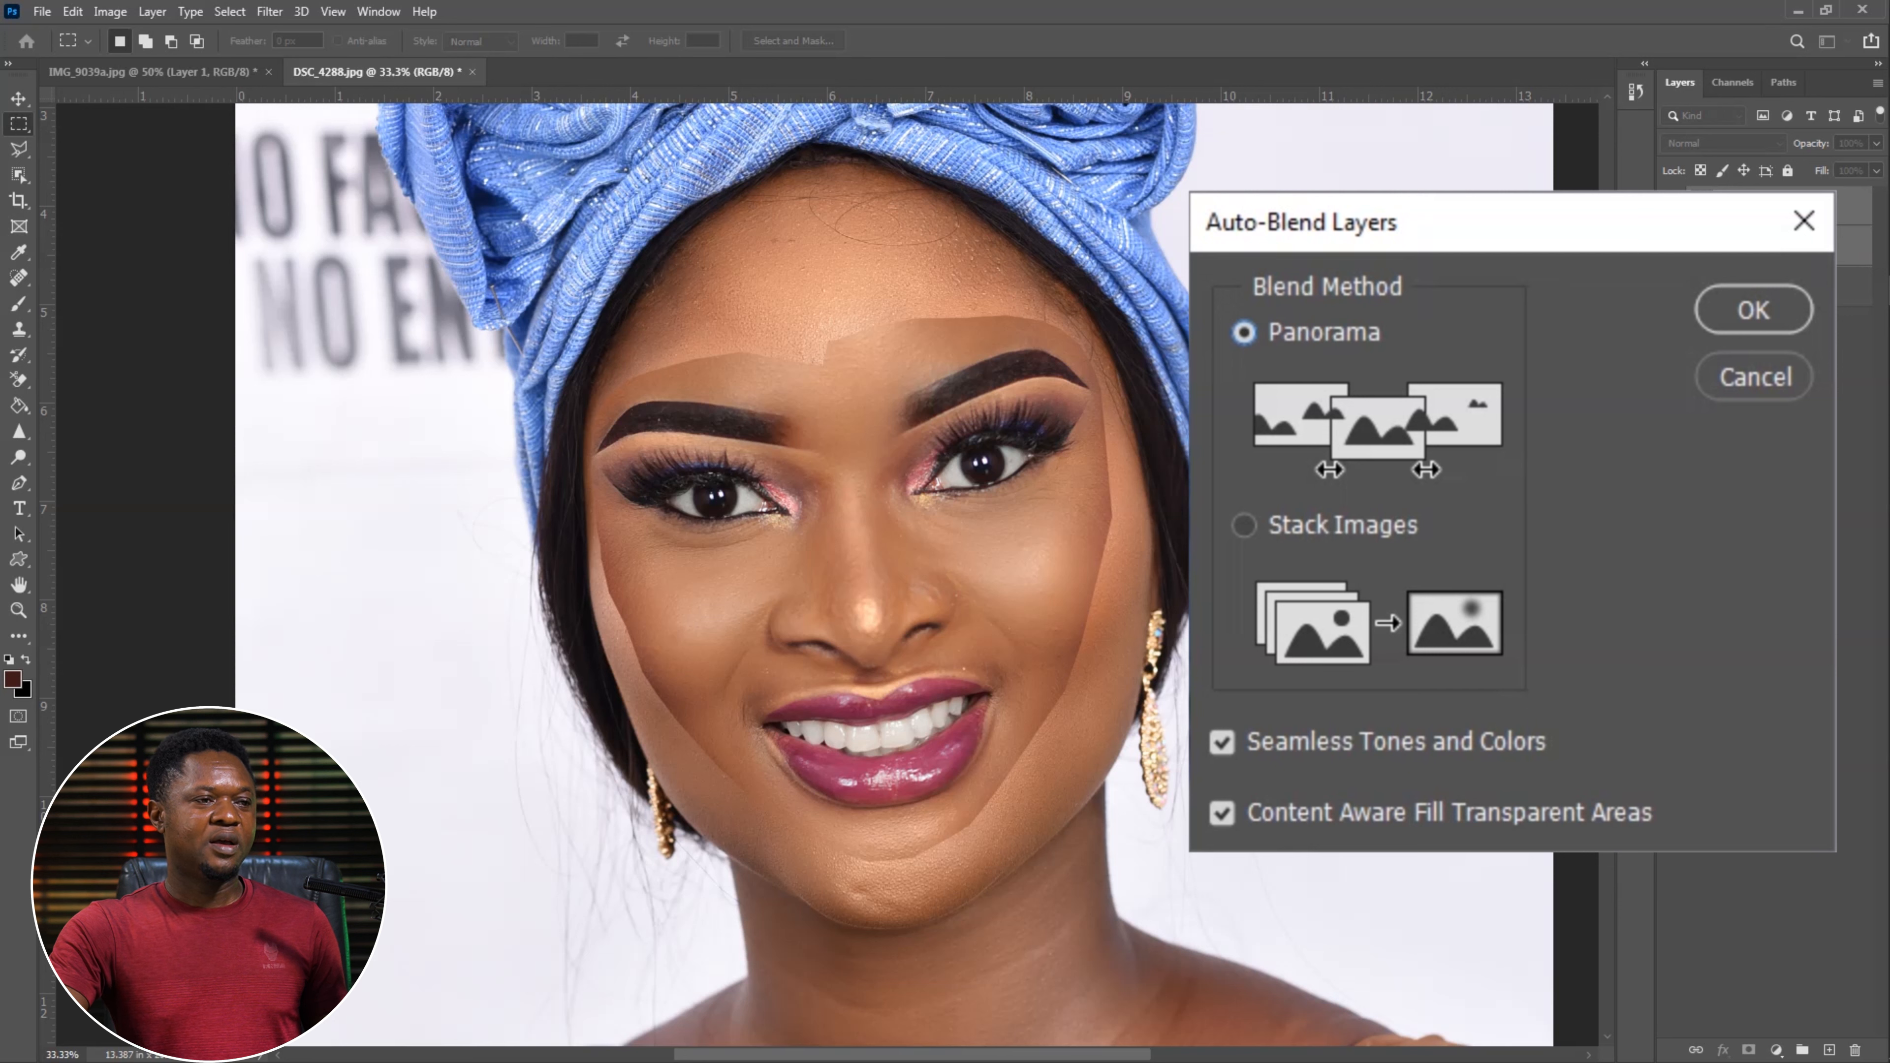
left_click(1222, 742)
left_click(1221, 813)
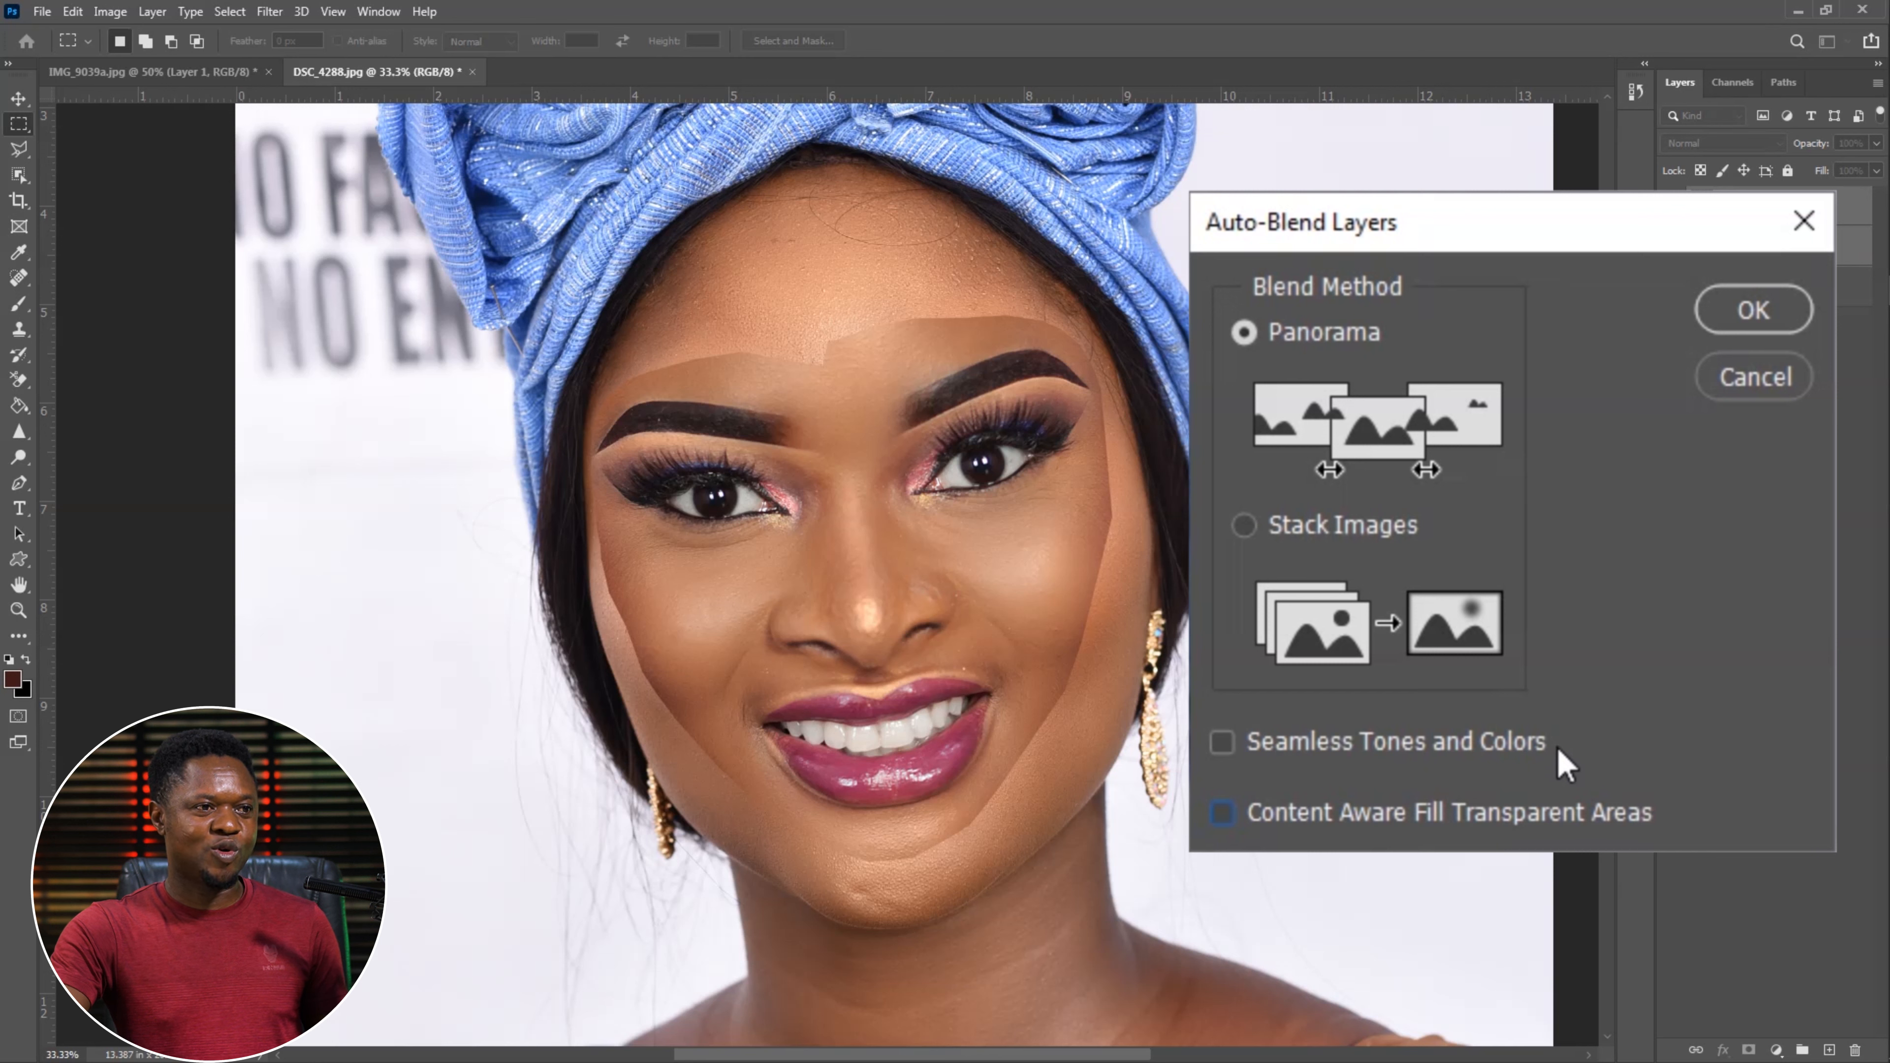
left_click(1221, 741)
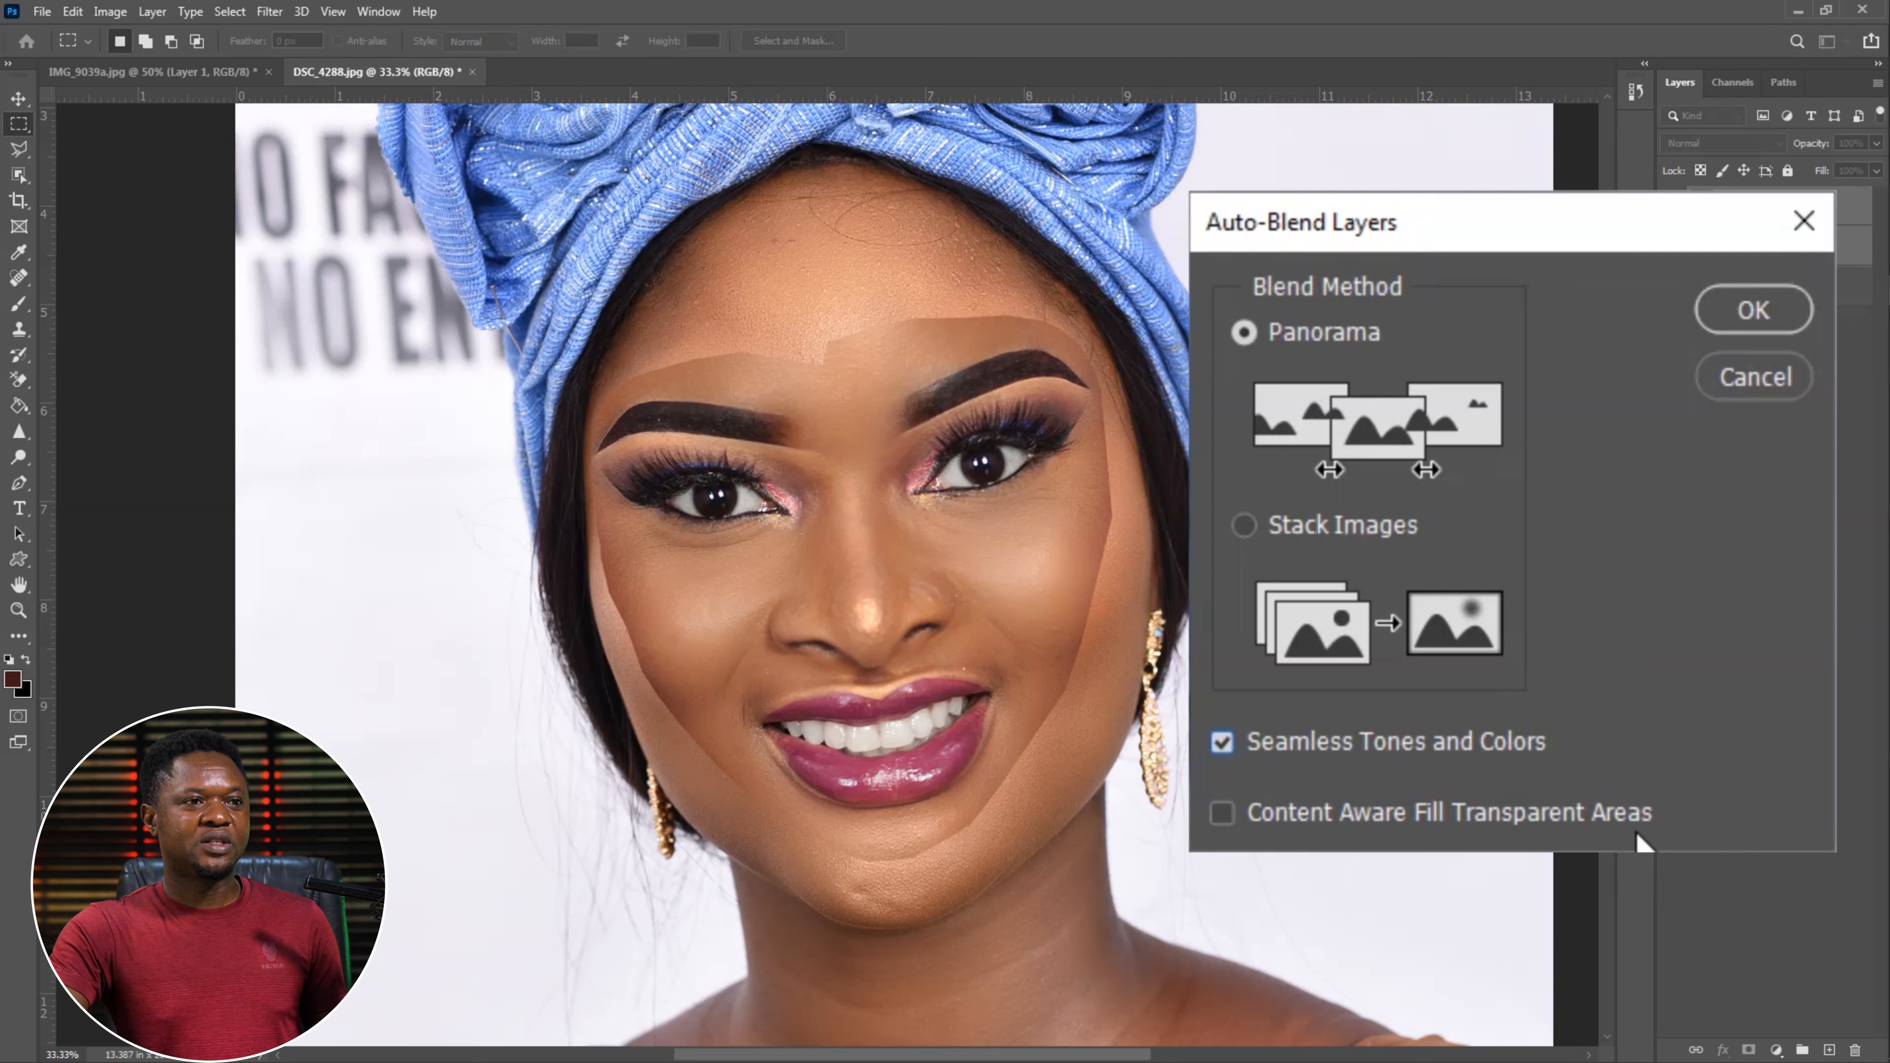
left_click(1213, 817)
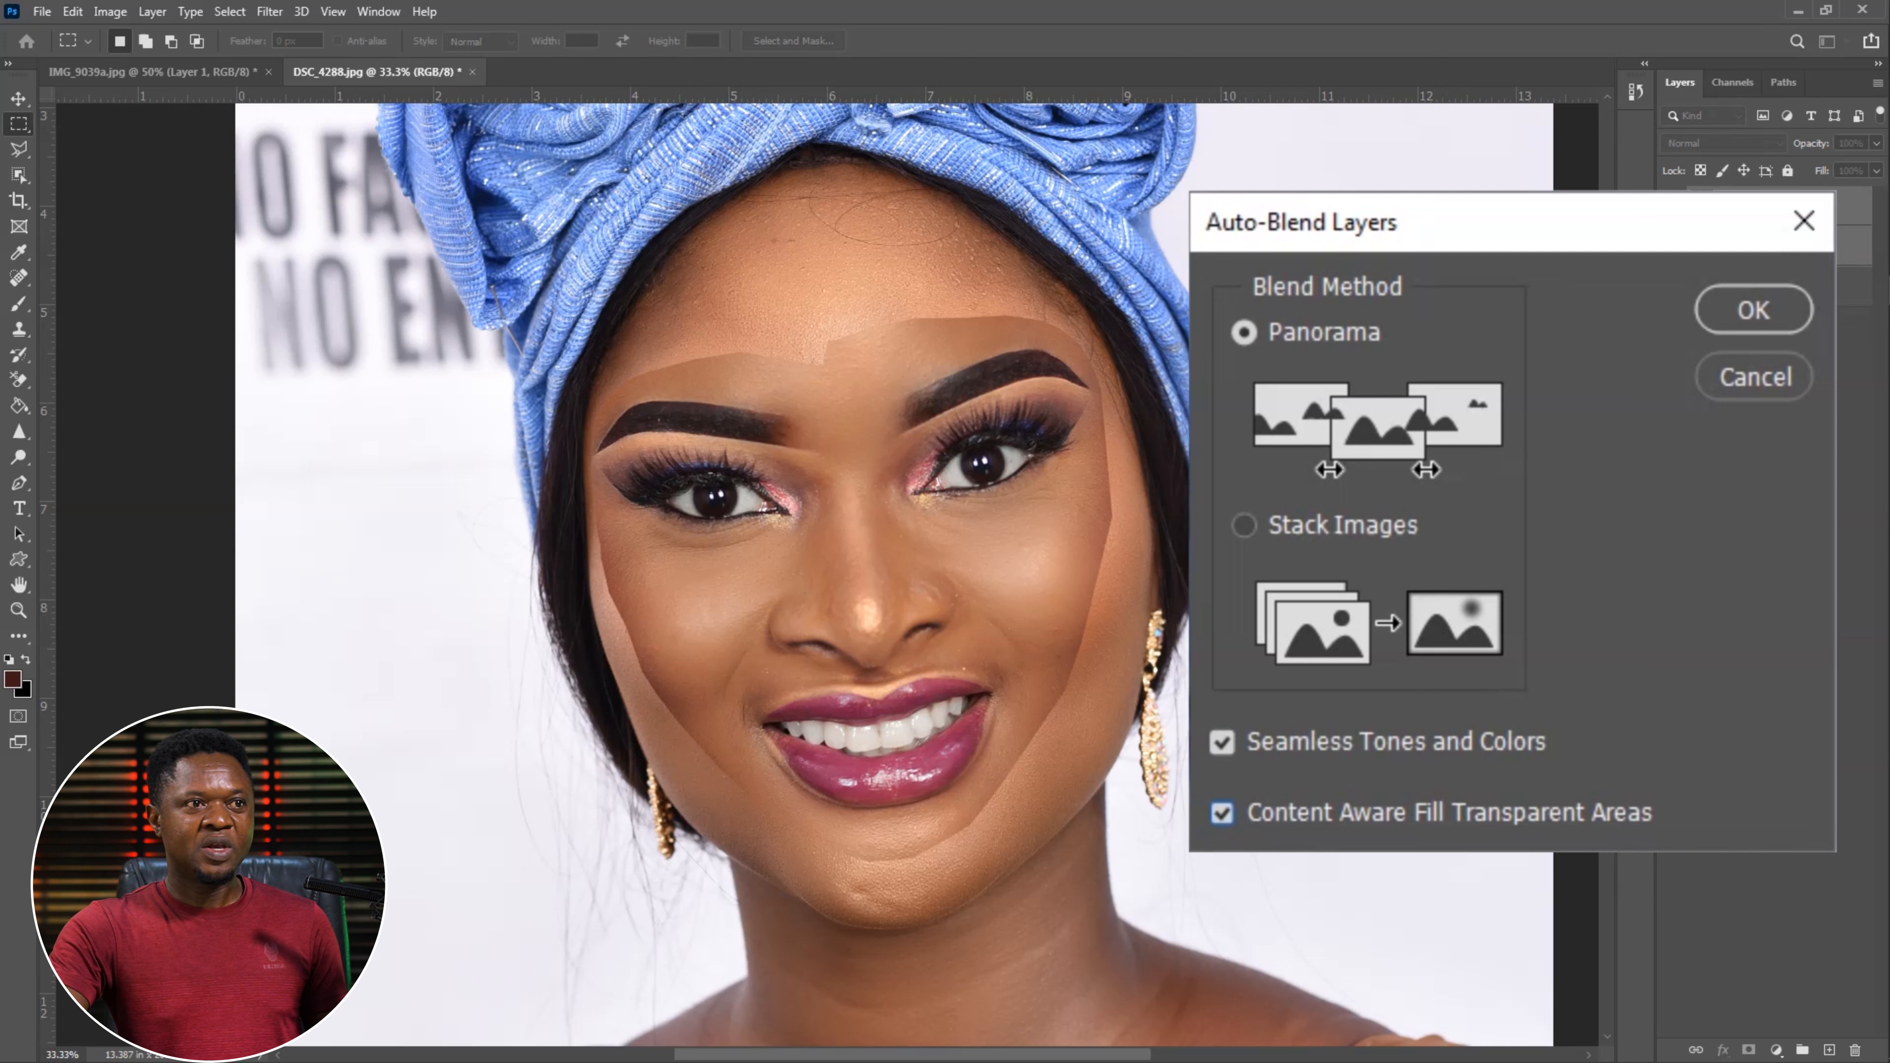
left_click(1741, 311)
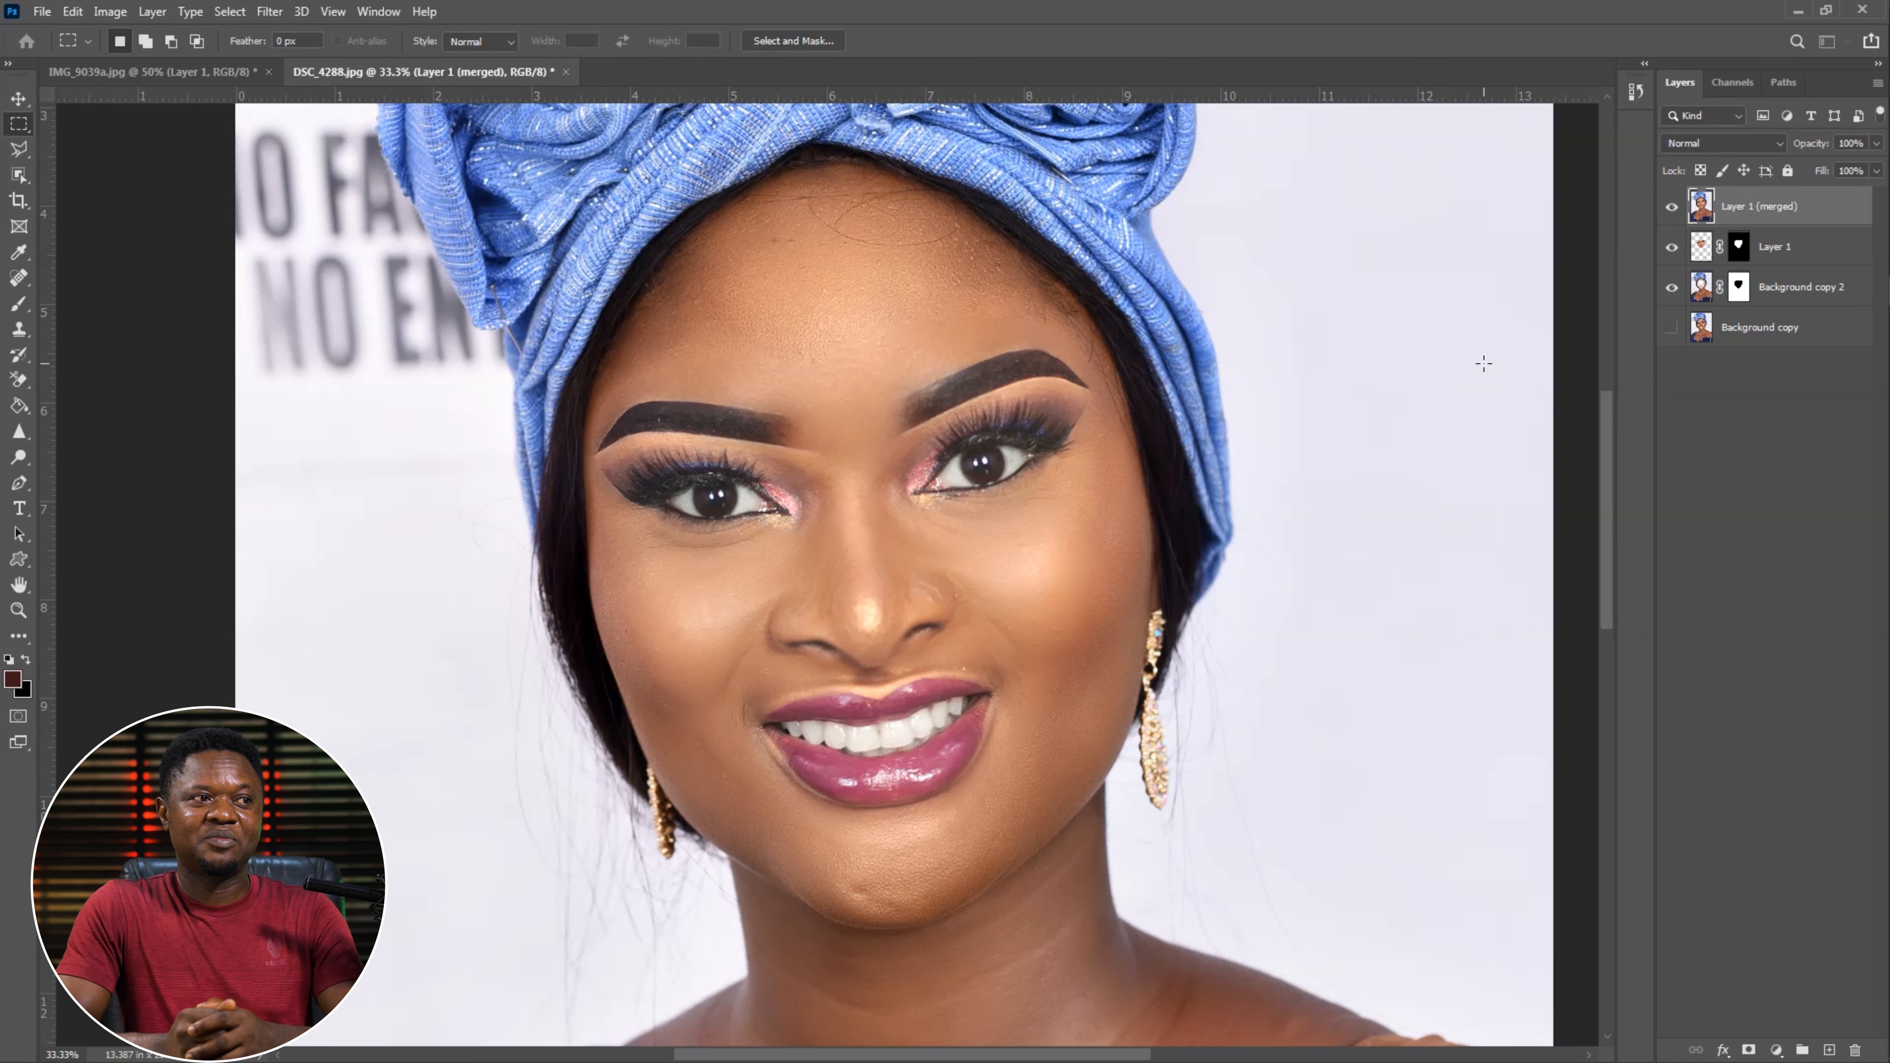
- Add a Curves adjustment layer above the merged layer and pull the RGB curve's midpoint slightly down to darken the midtones
key("ctrl+minus")
key("ctrl+minus")
key("ctrl+minus")
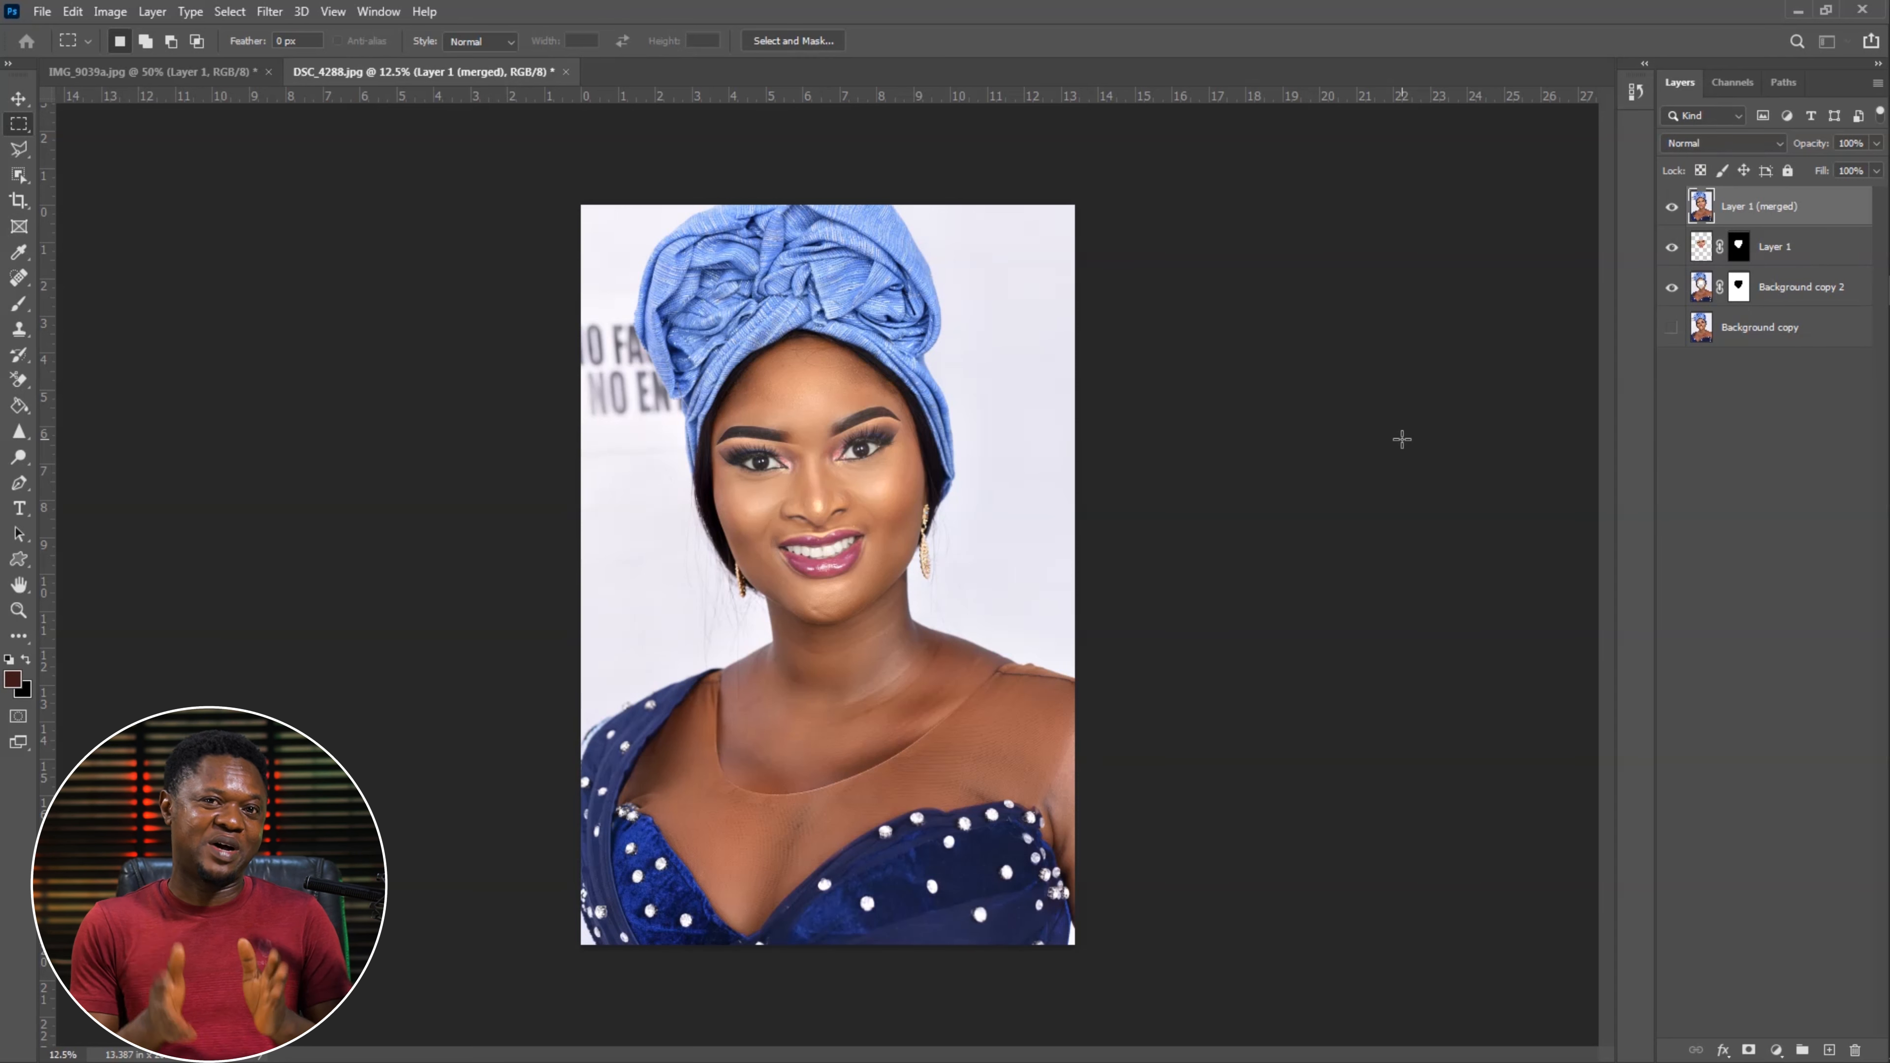
key("ctrl+plus")
key("ctrl+plus")
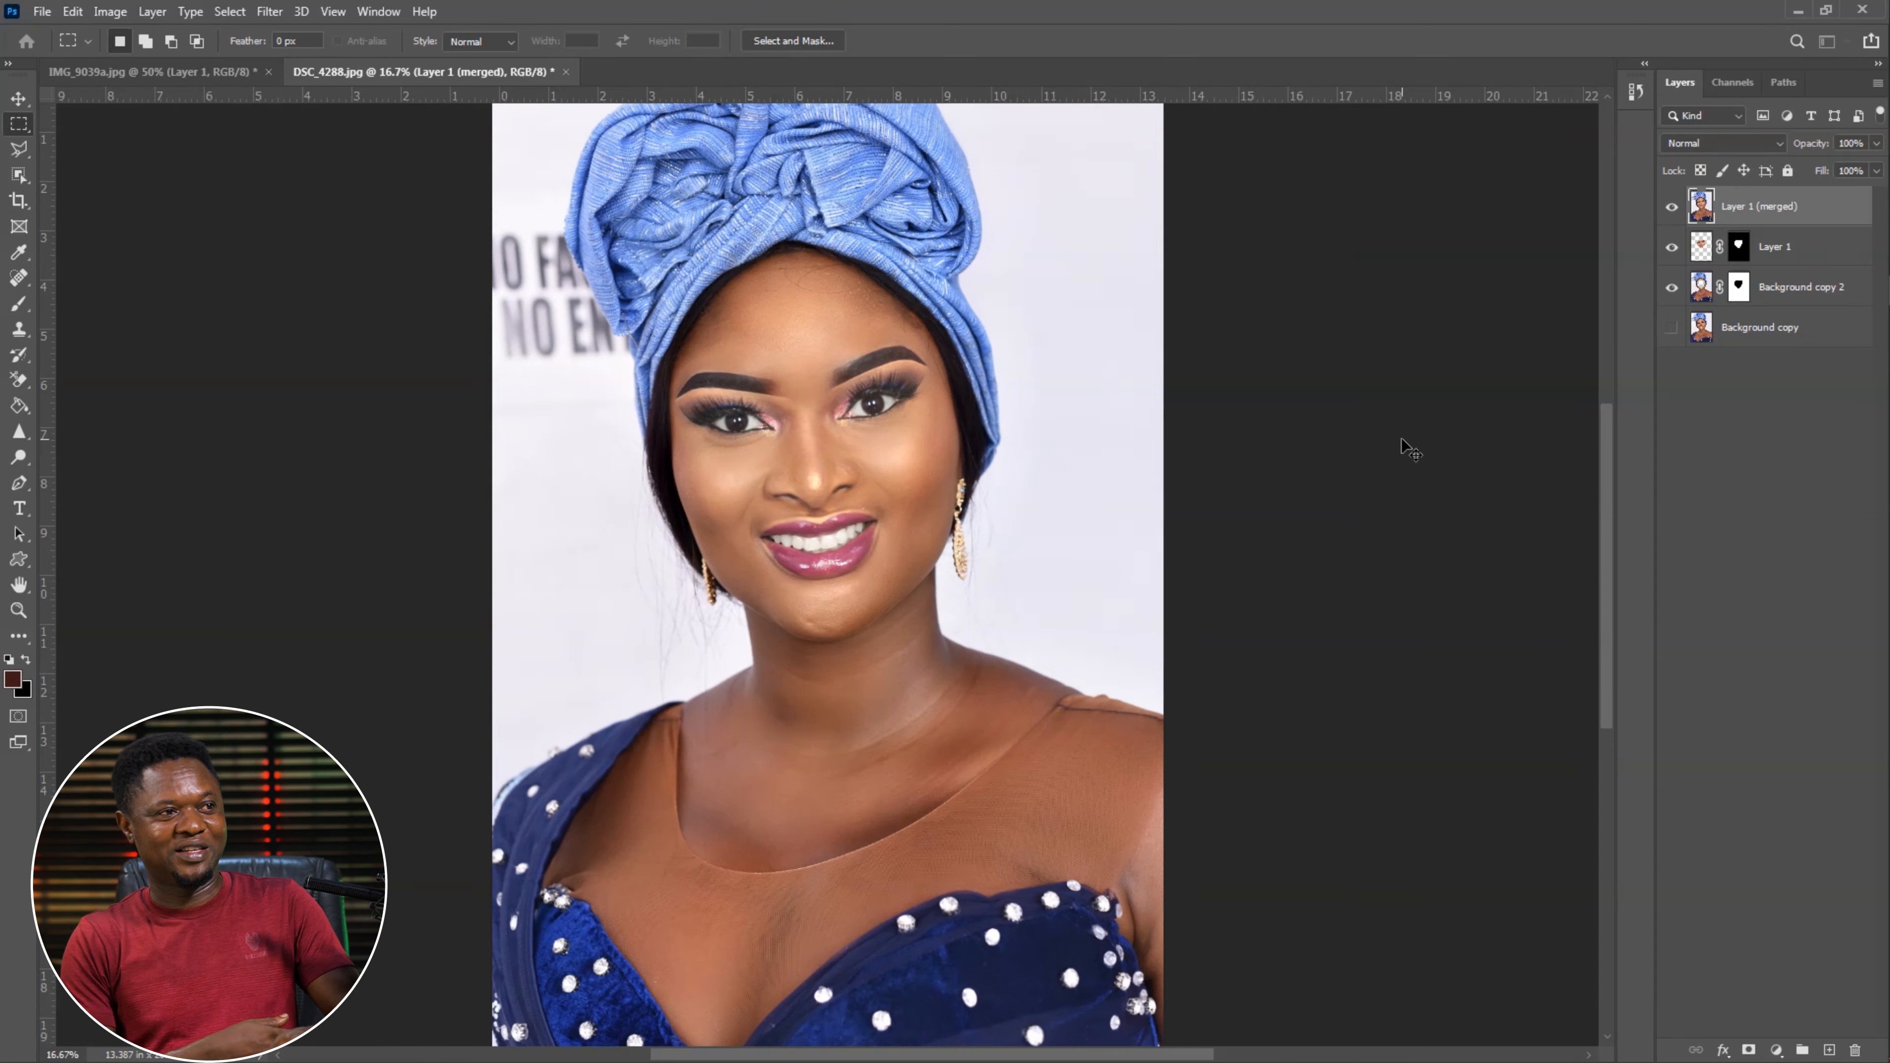
key("ctrl+minus")
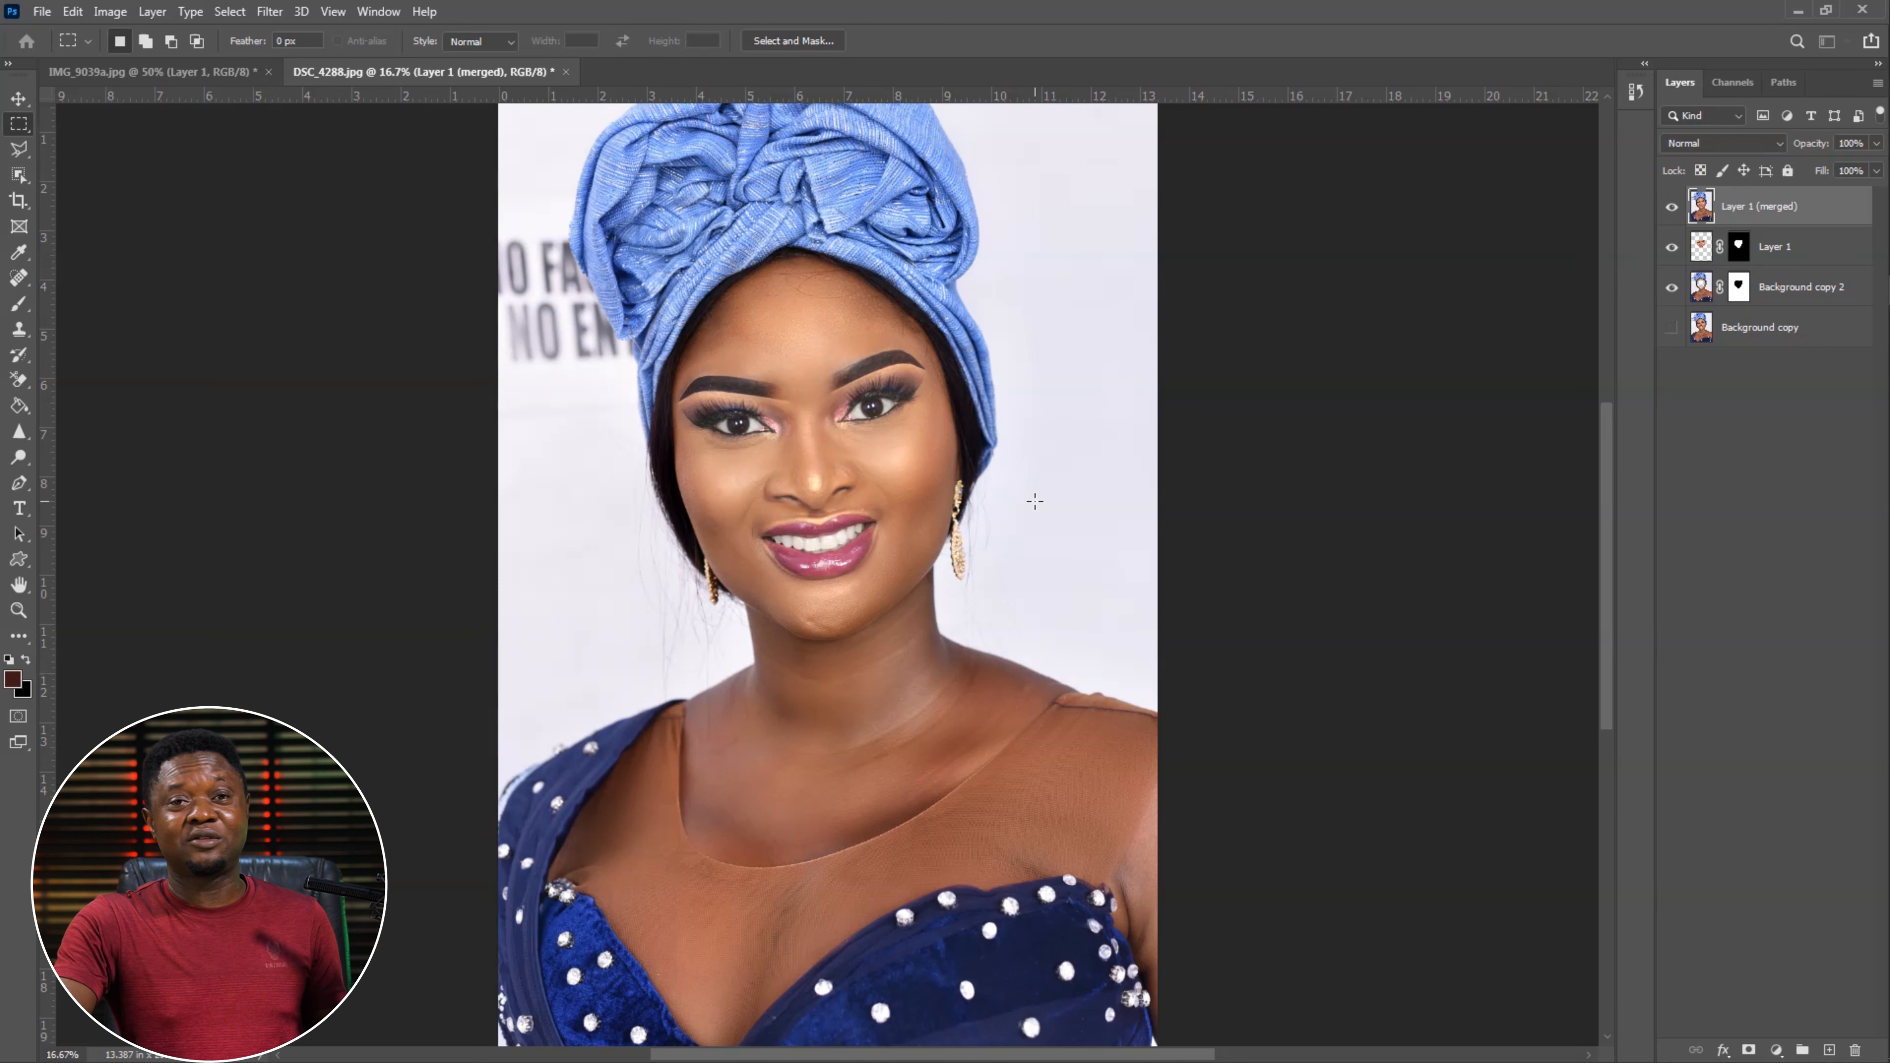
left_click(1776, 1050)
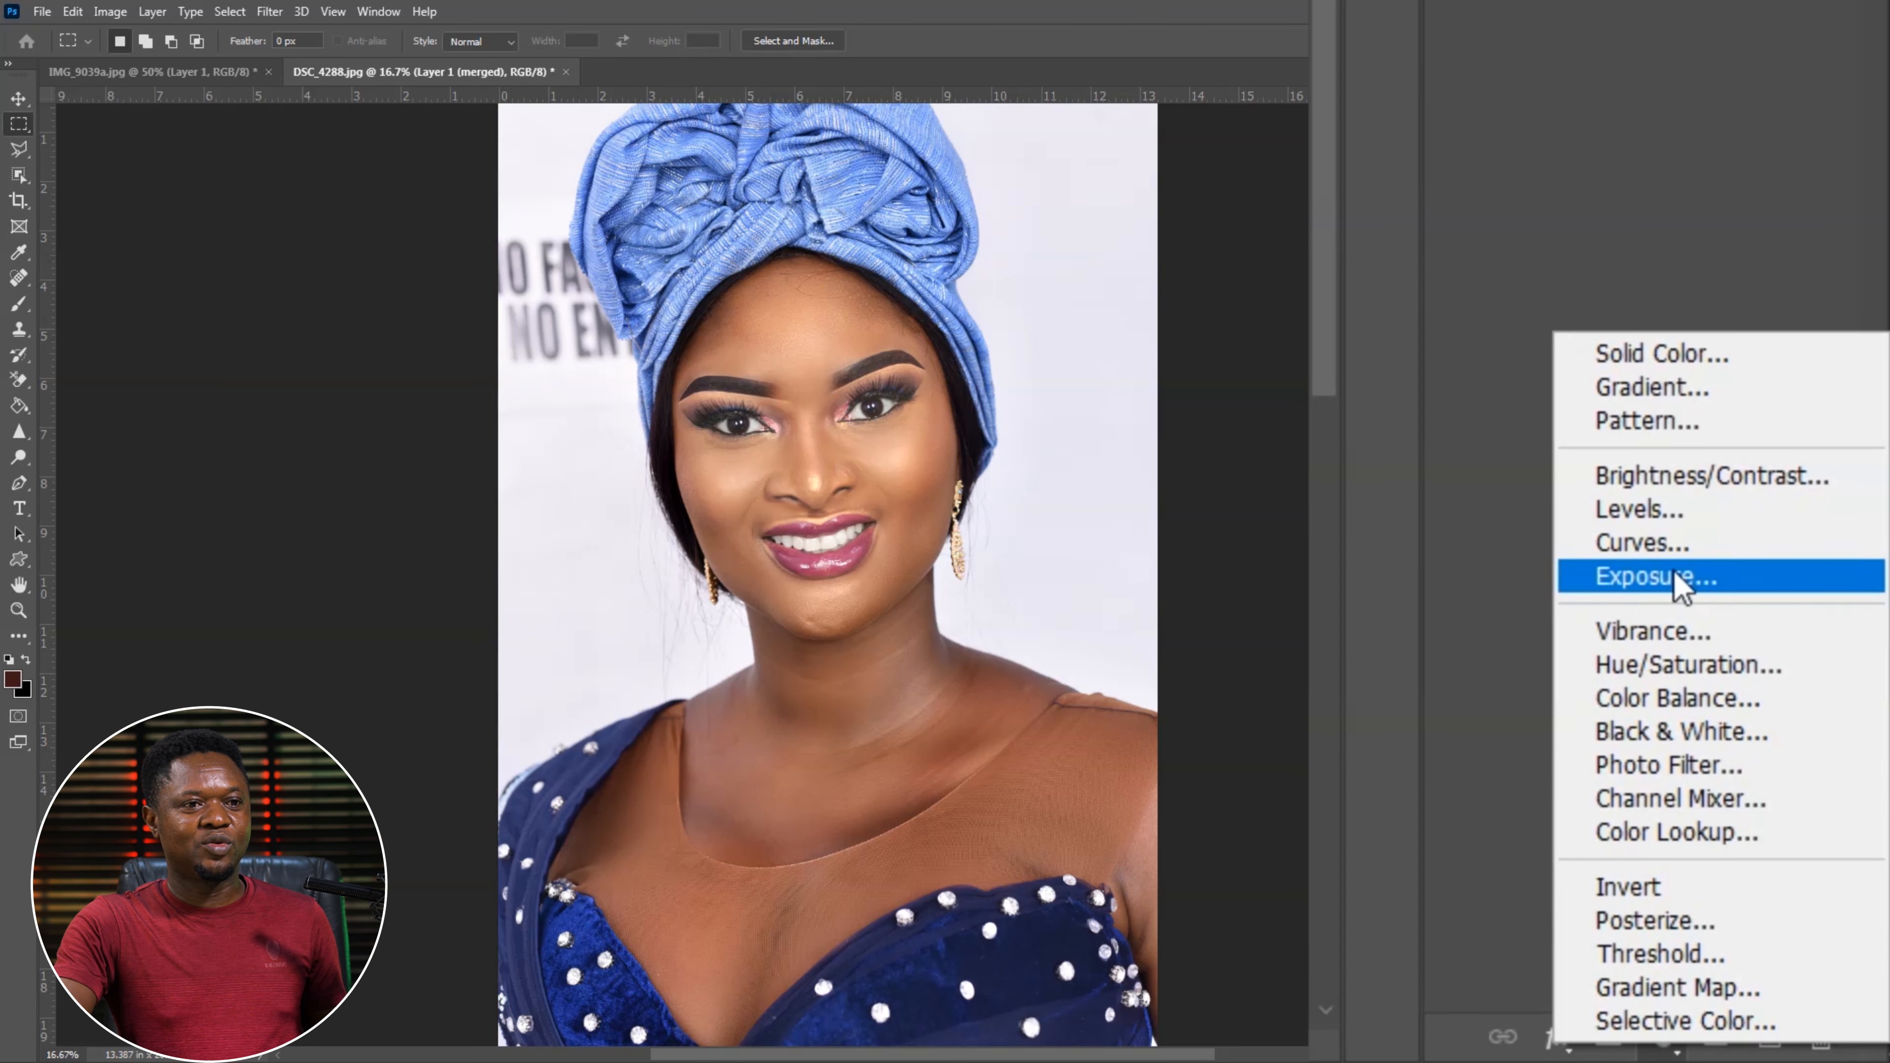
left_click(1663, 546)
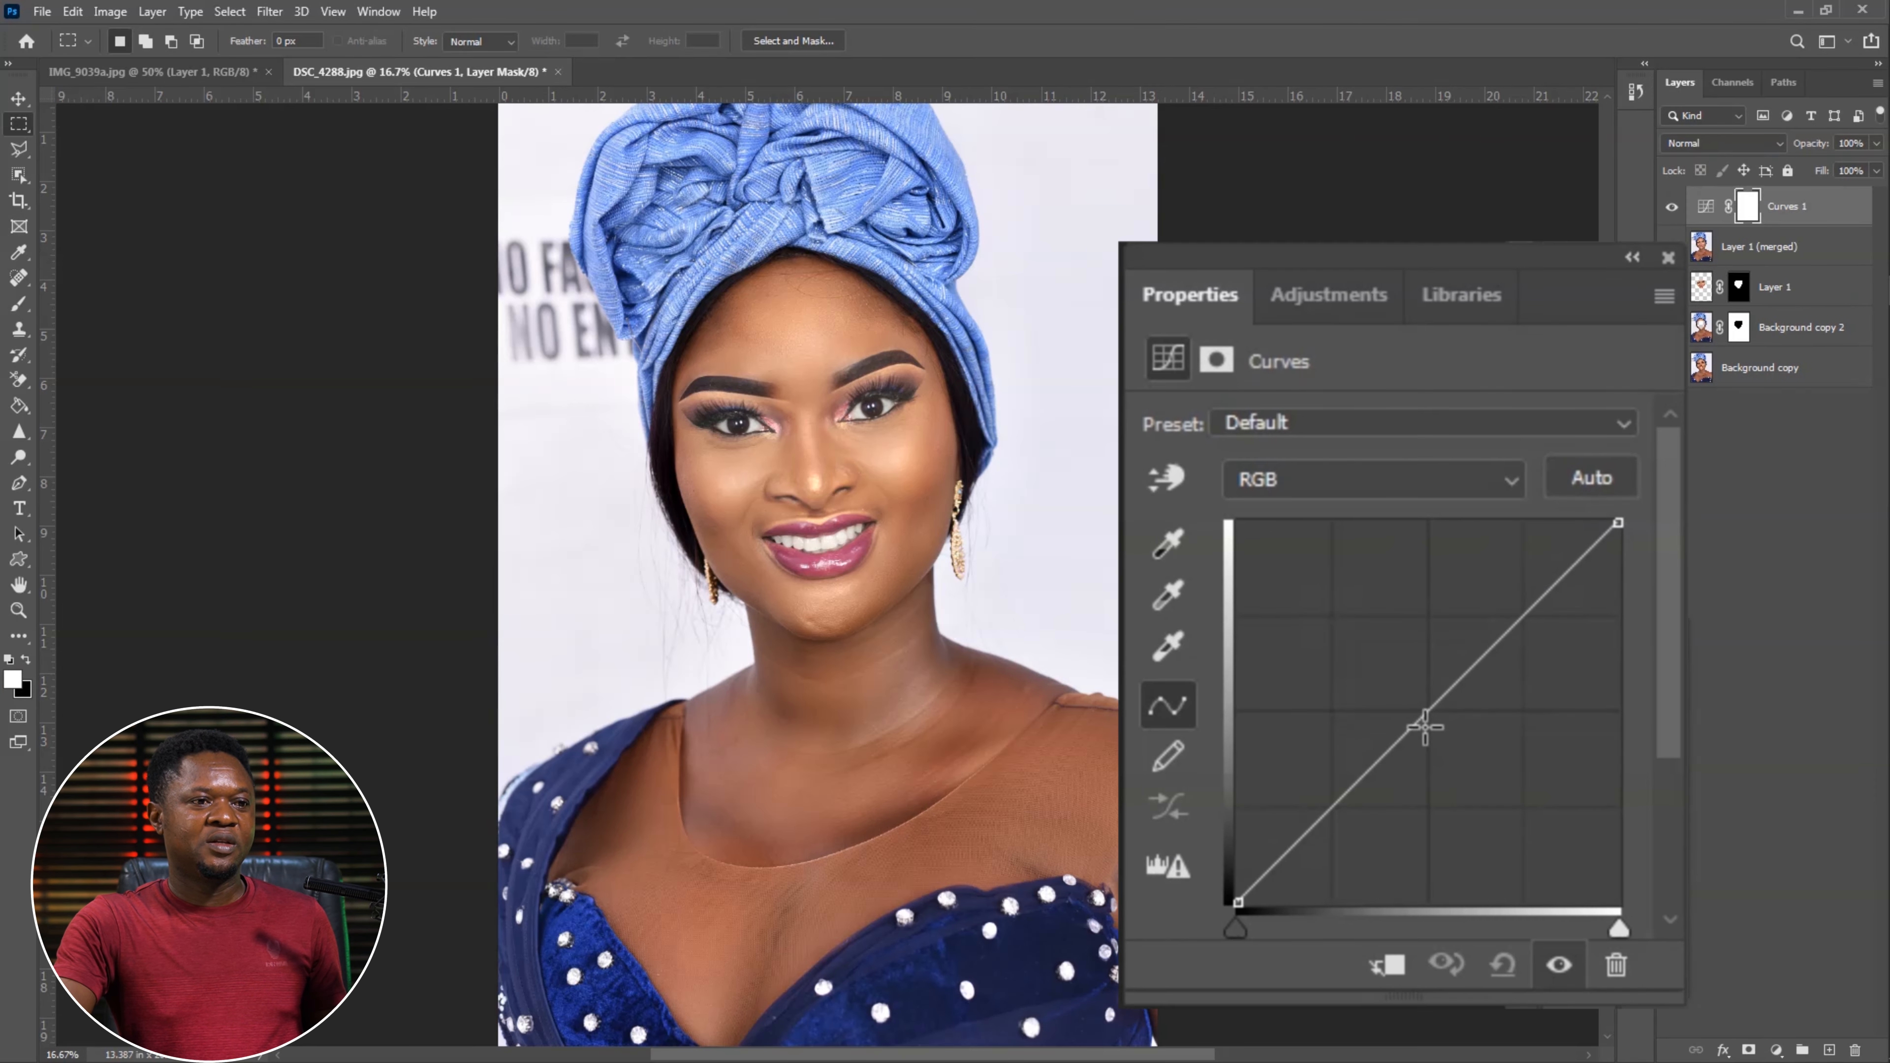
left_click(1428, 715)
left_click_drag(1428, 716, 1441, 727)
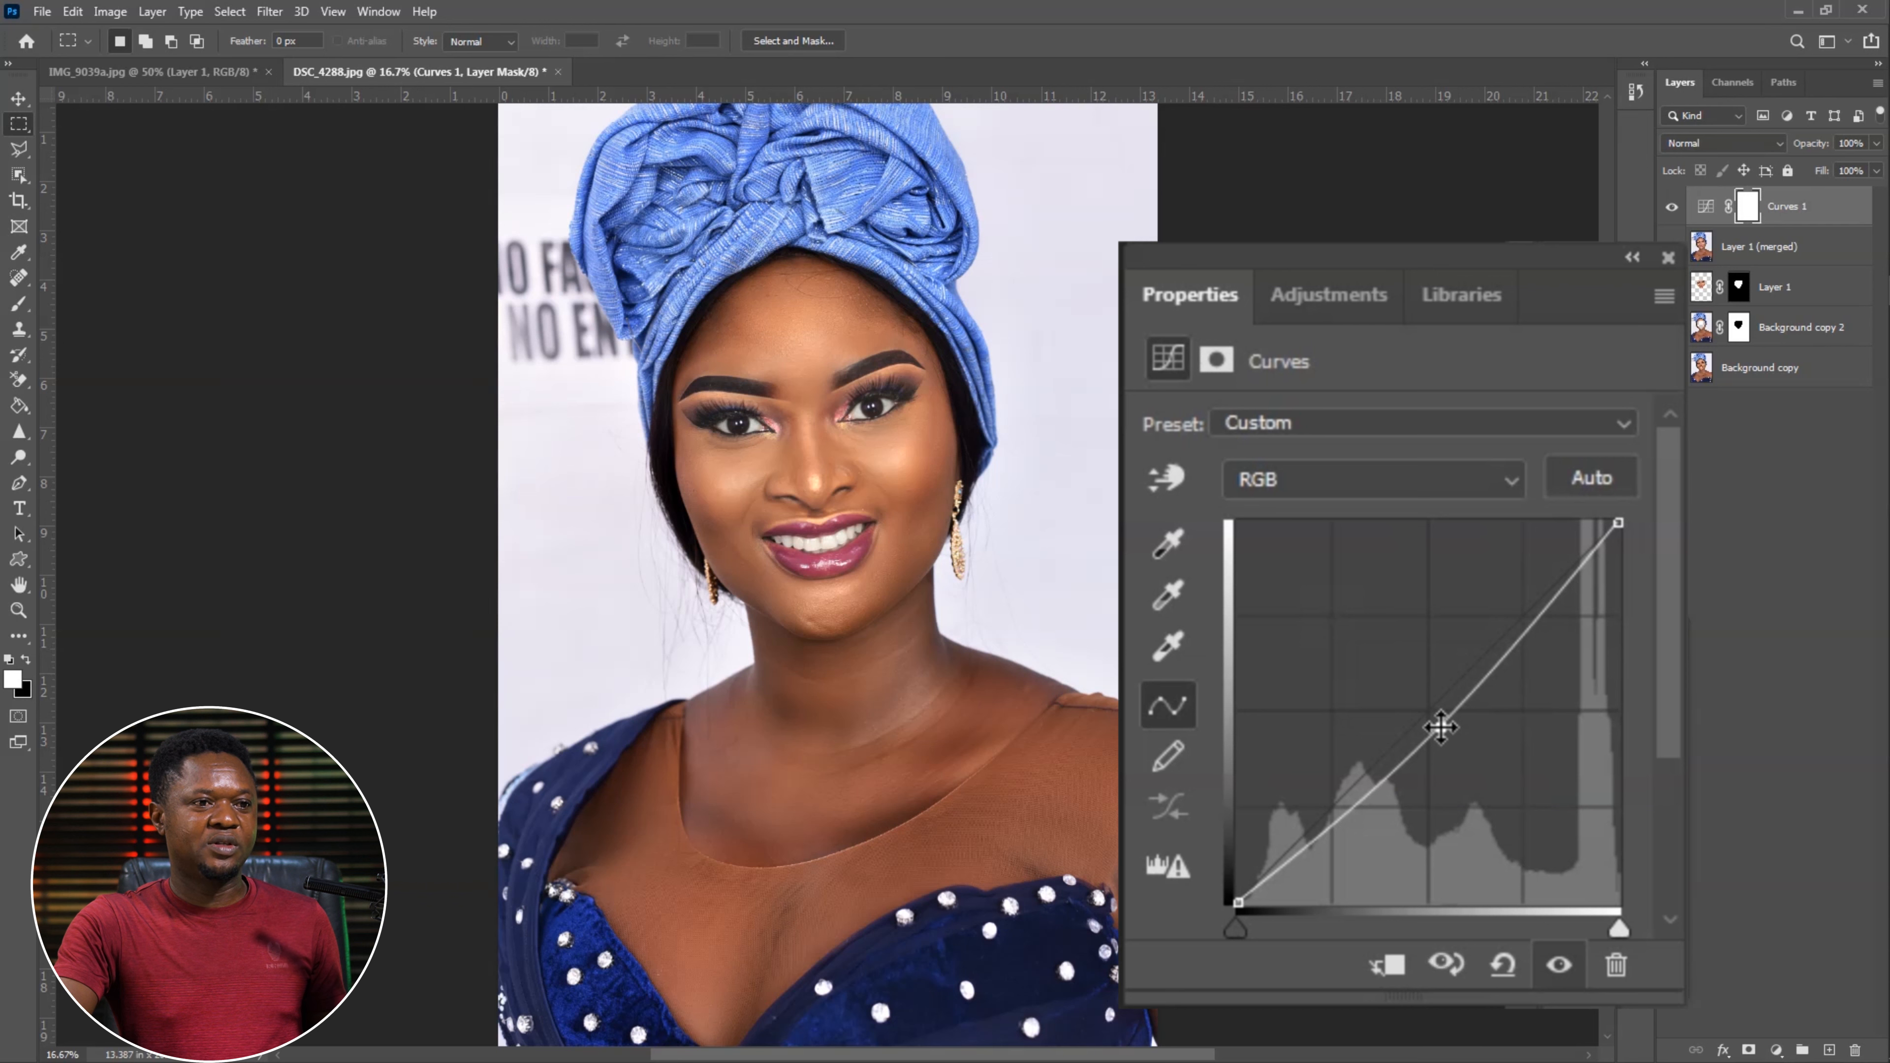
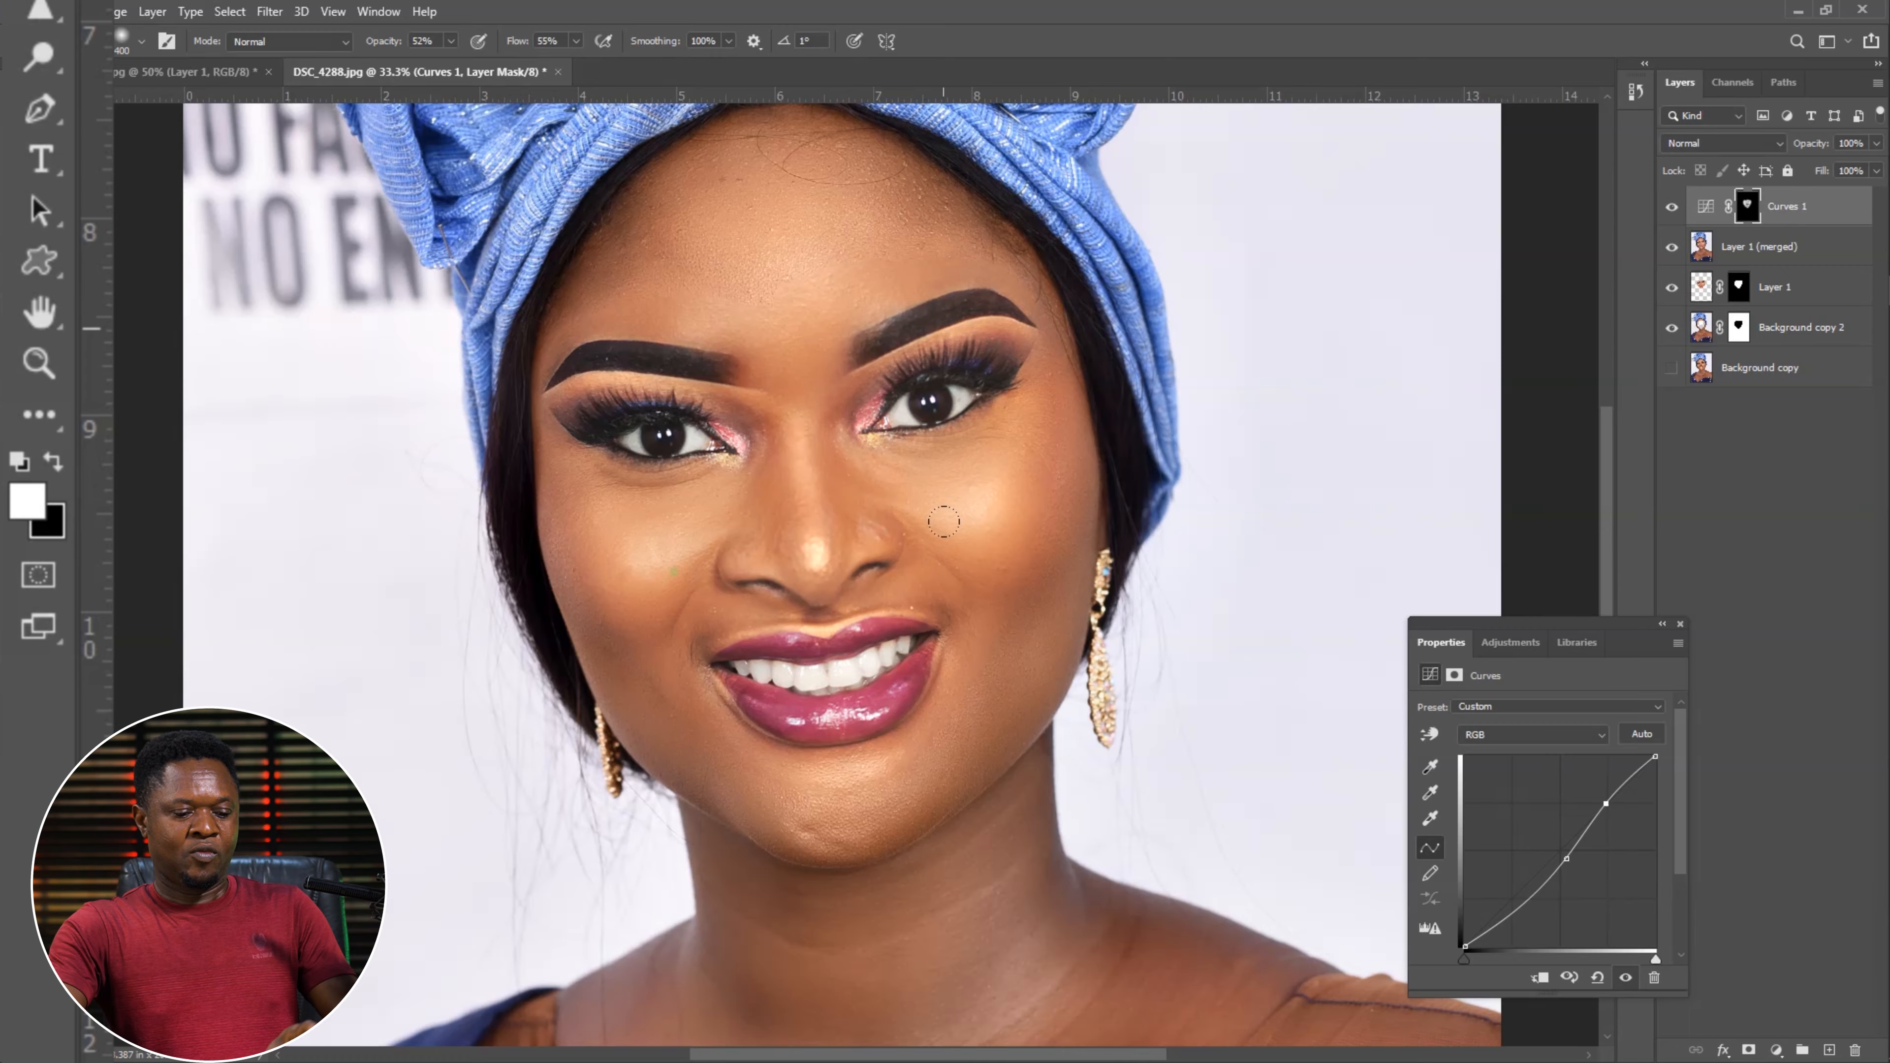
- Try a slightly lower opacity of 97% on the Curves layer and return it to 100%
key("ctrl+minus")
key("ctrl+minus")
key("ctrl+minus")
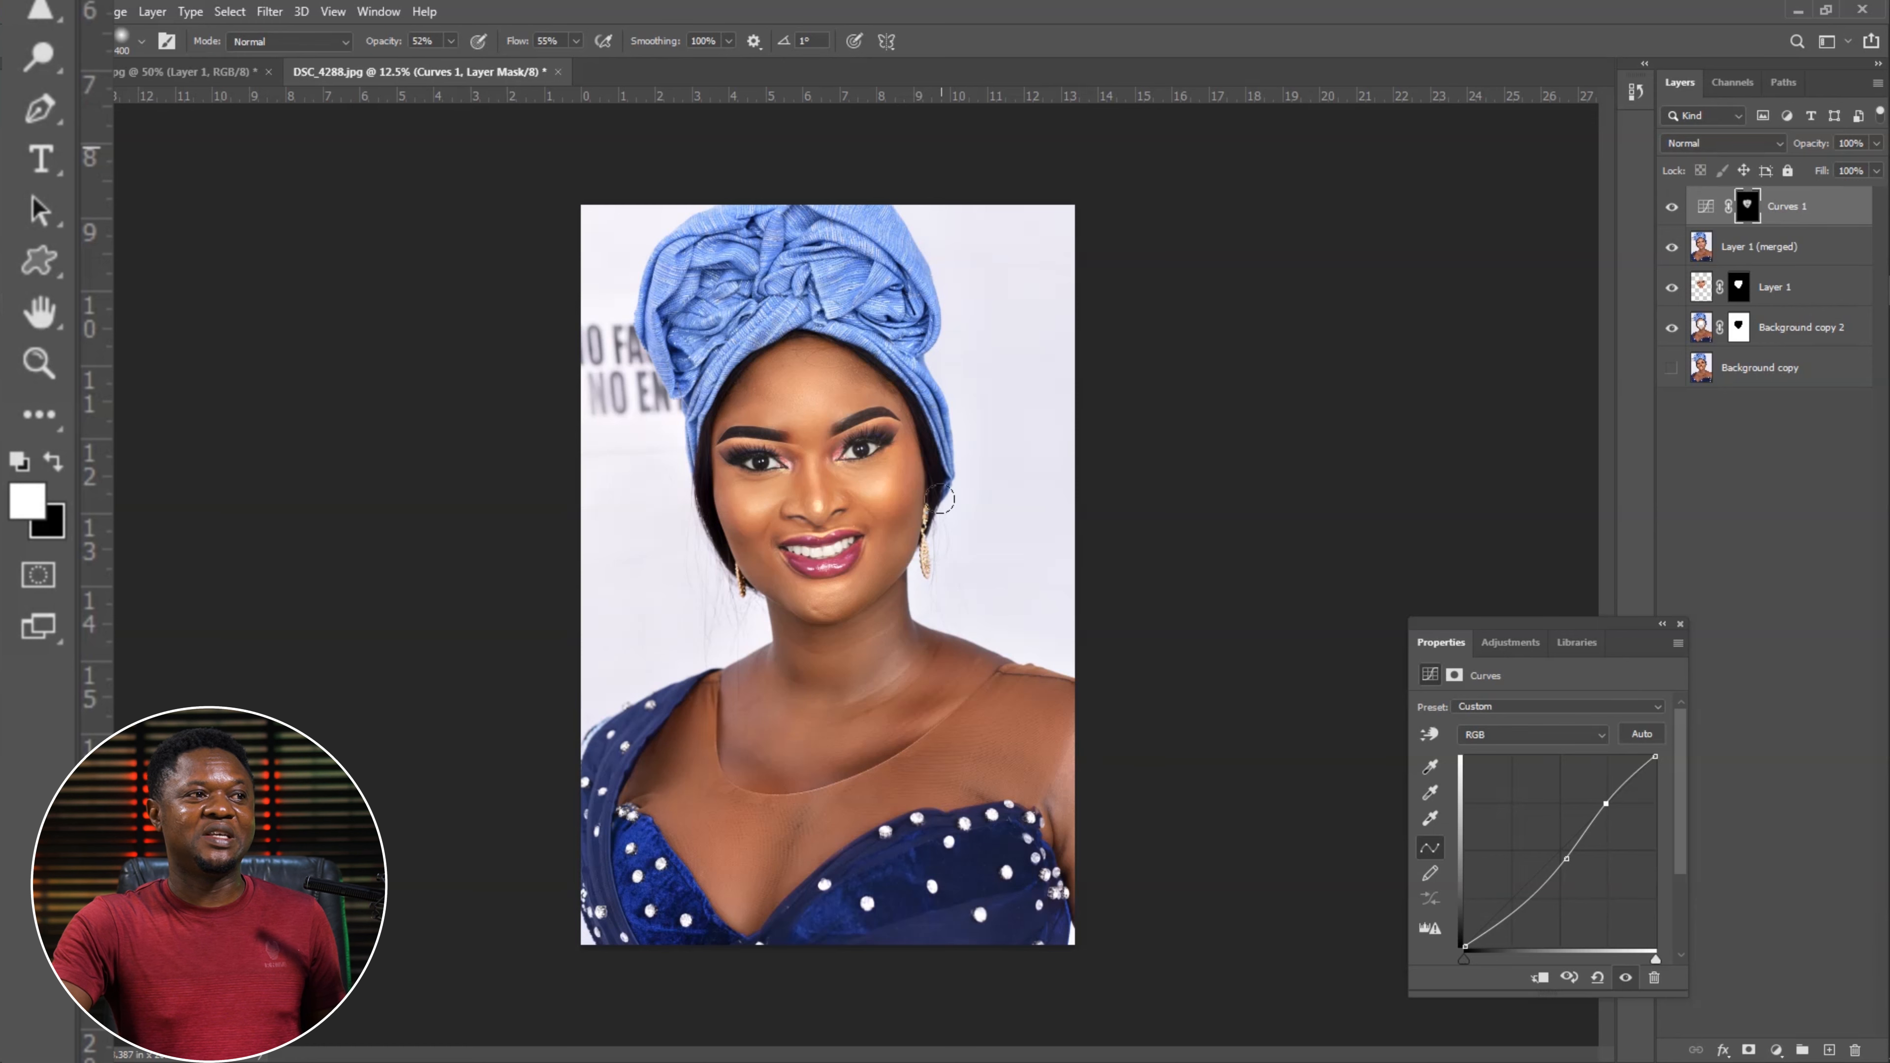
key("ctrl+plus")
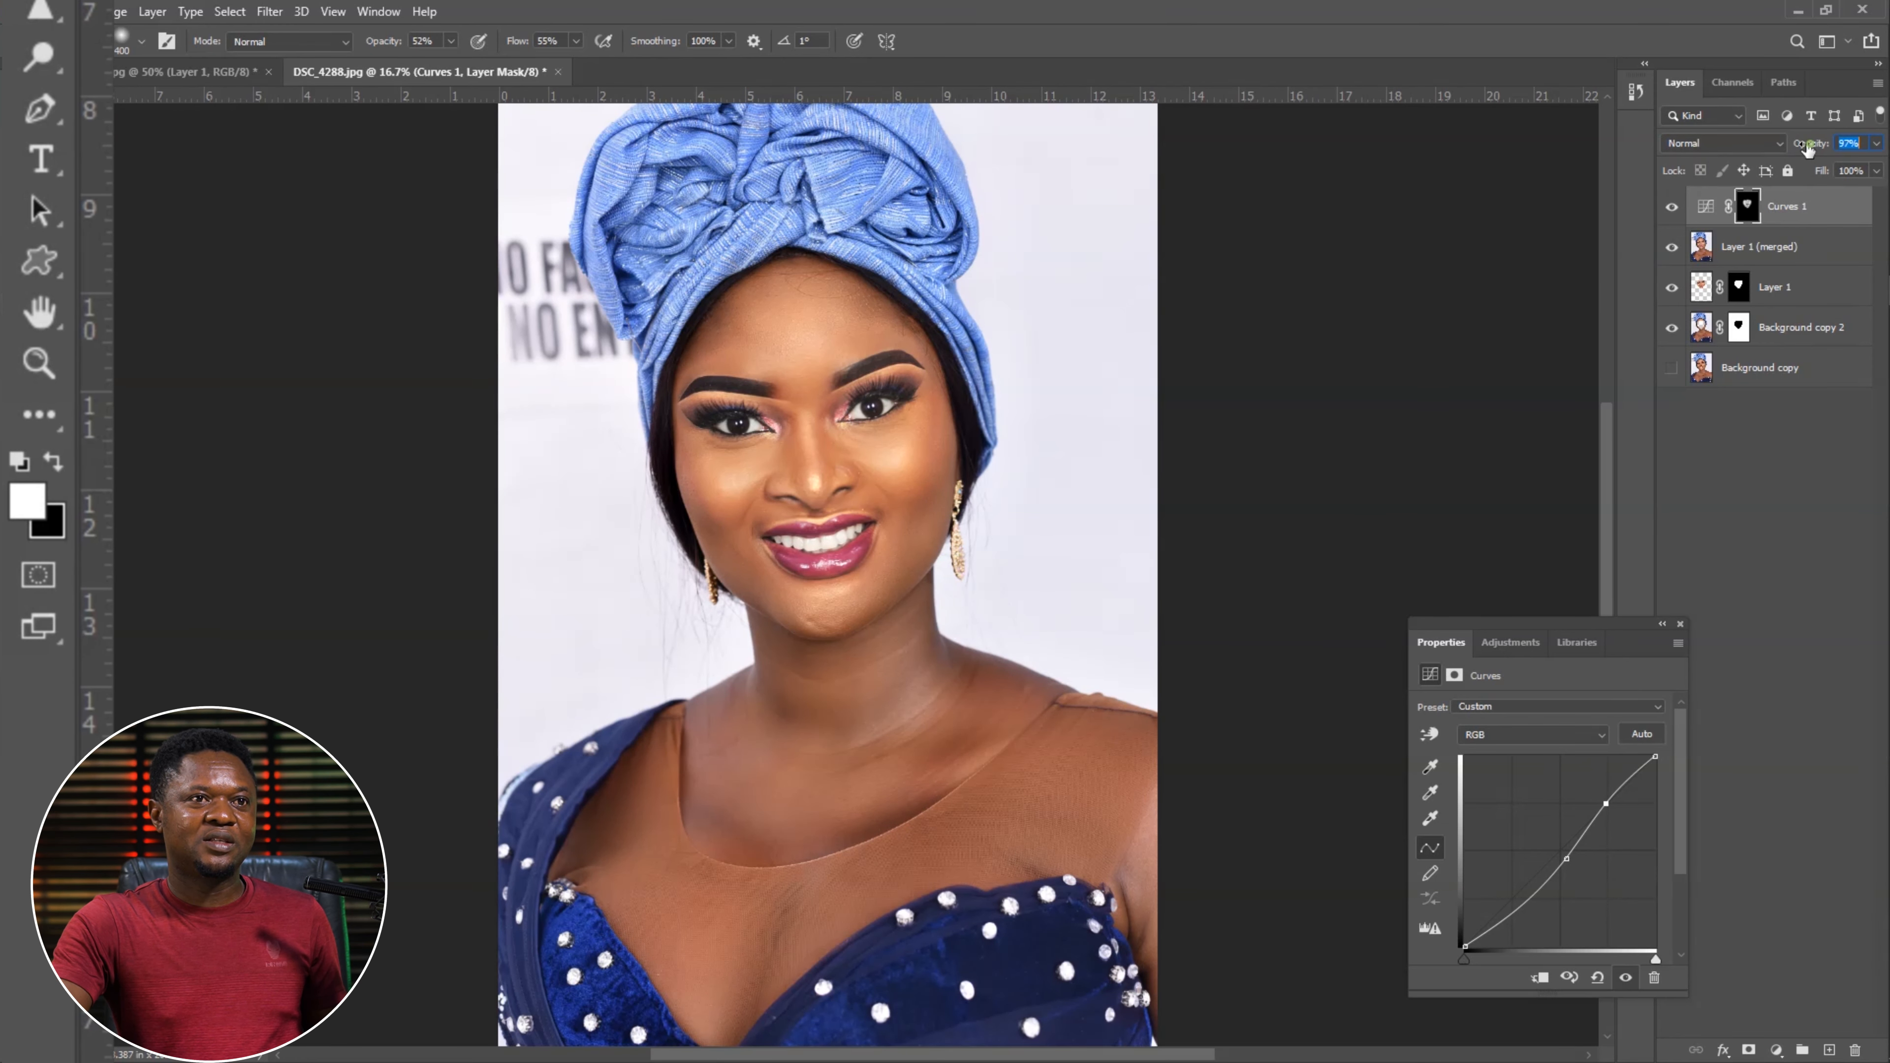
key("Return")
left_click_drag(1803, 147, 1812, 147)
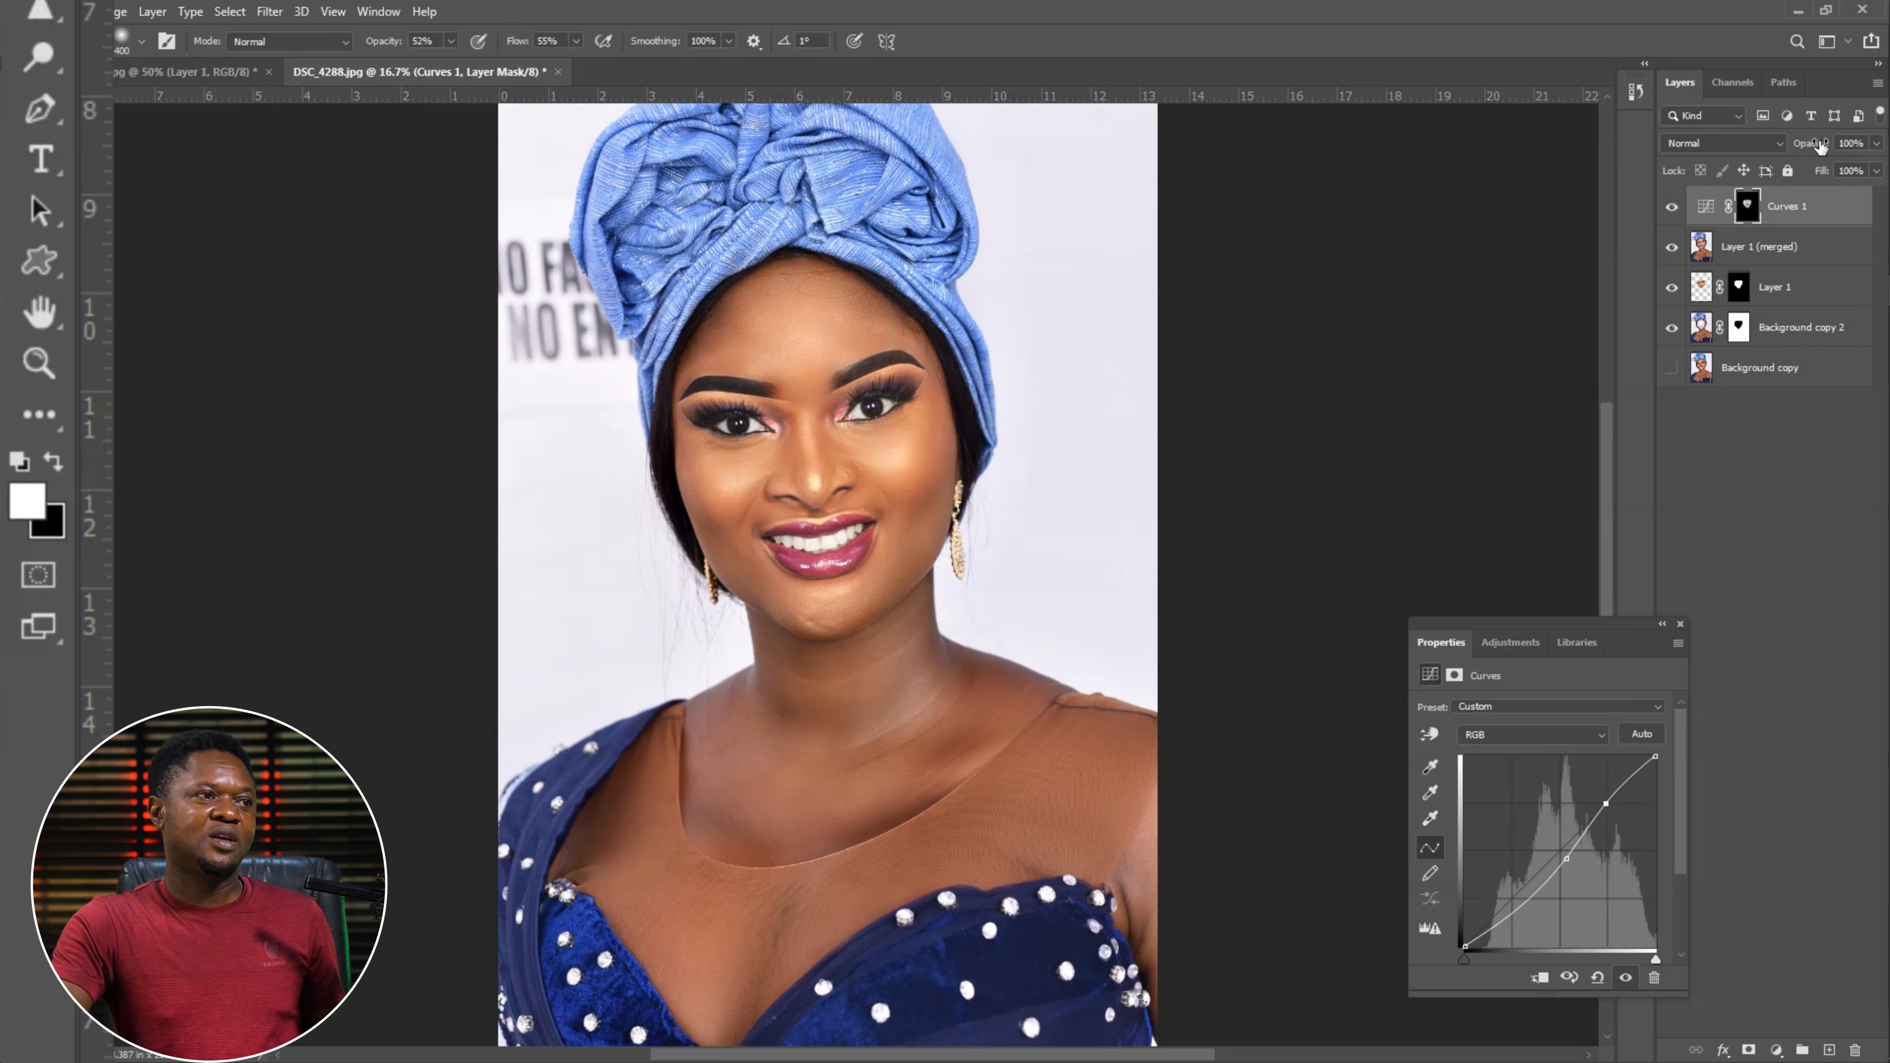
left_click_drag(1806, 147, 1817, 145)
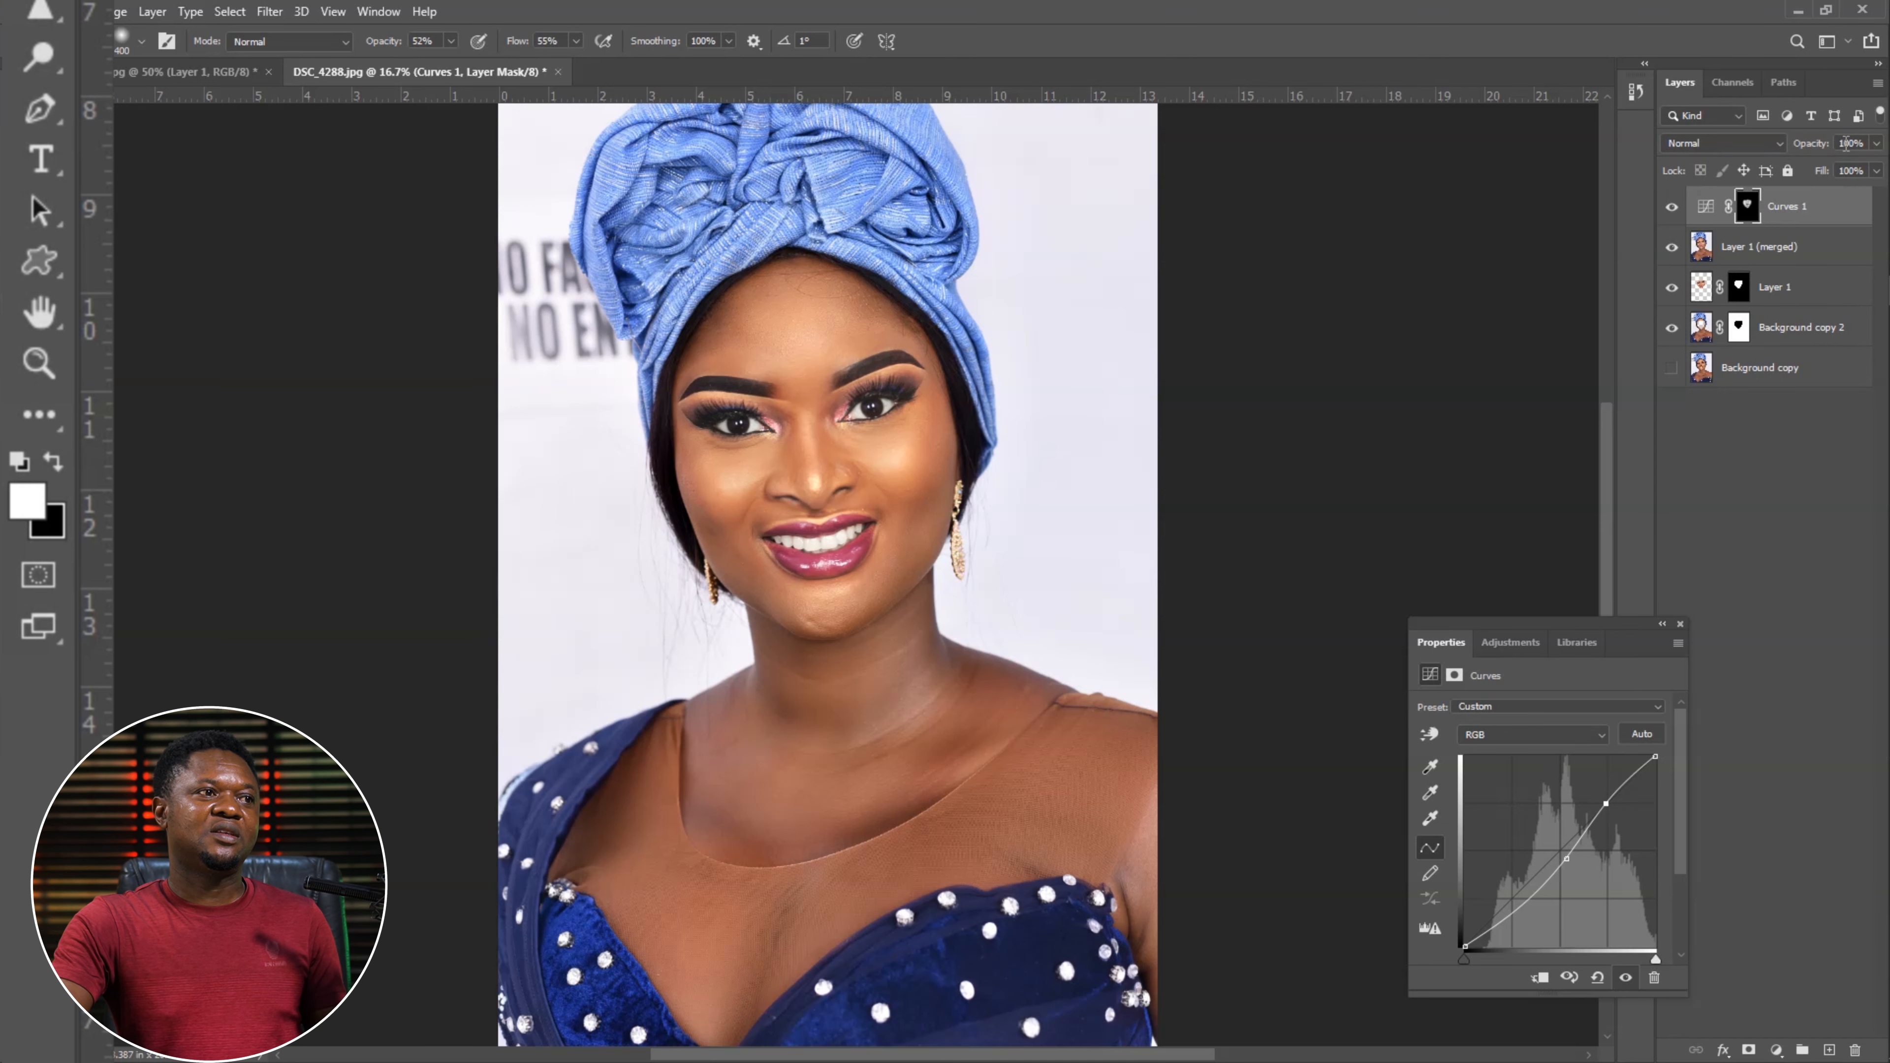
key("ctrl+minus")
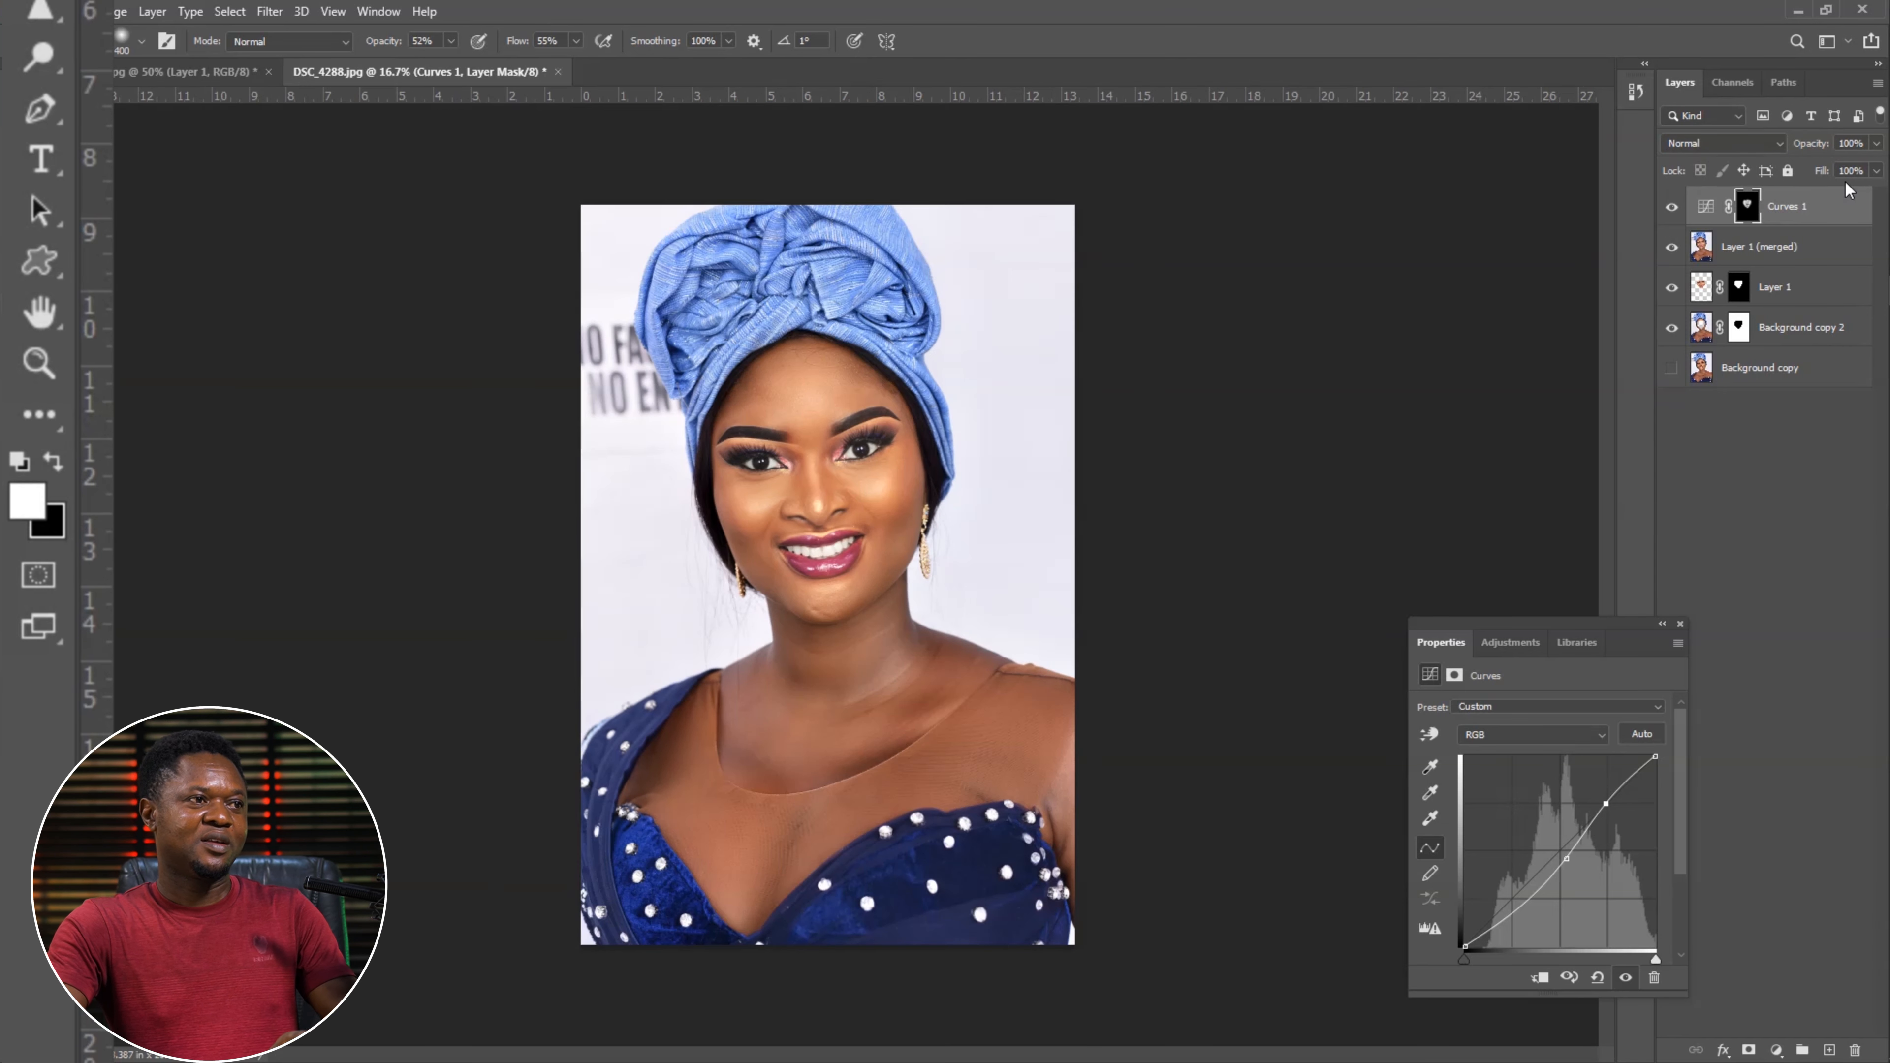
- Make the Background copy layer visible beneath the blended layers
key("ctrl+minus")
key("ctrl+plus")
key("ctrl+plus")
key("ctrl+plus")
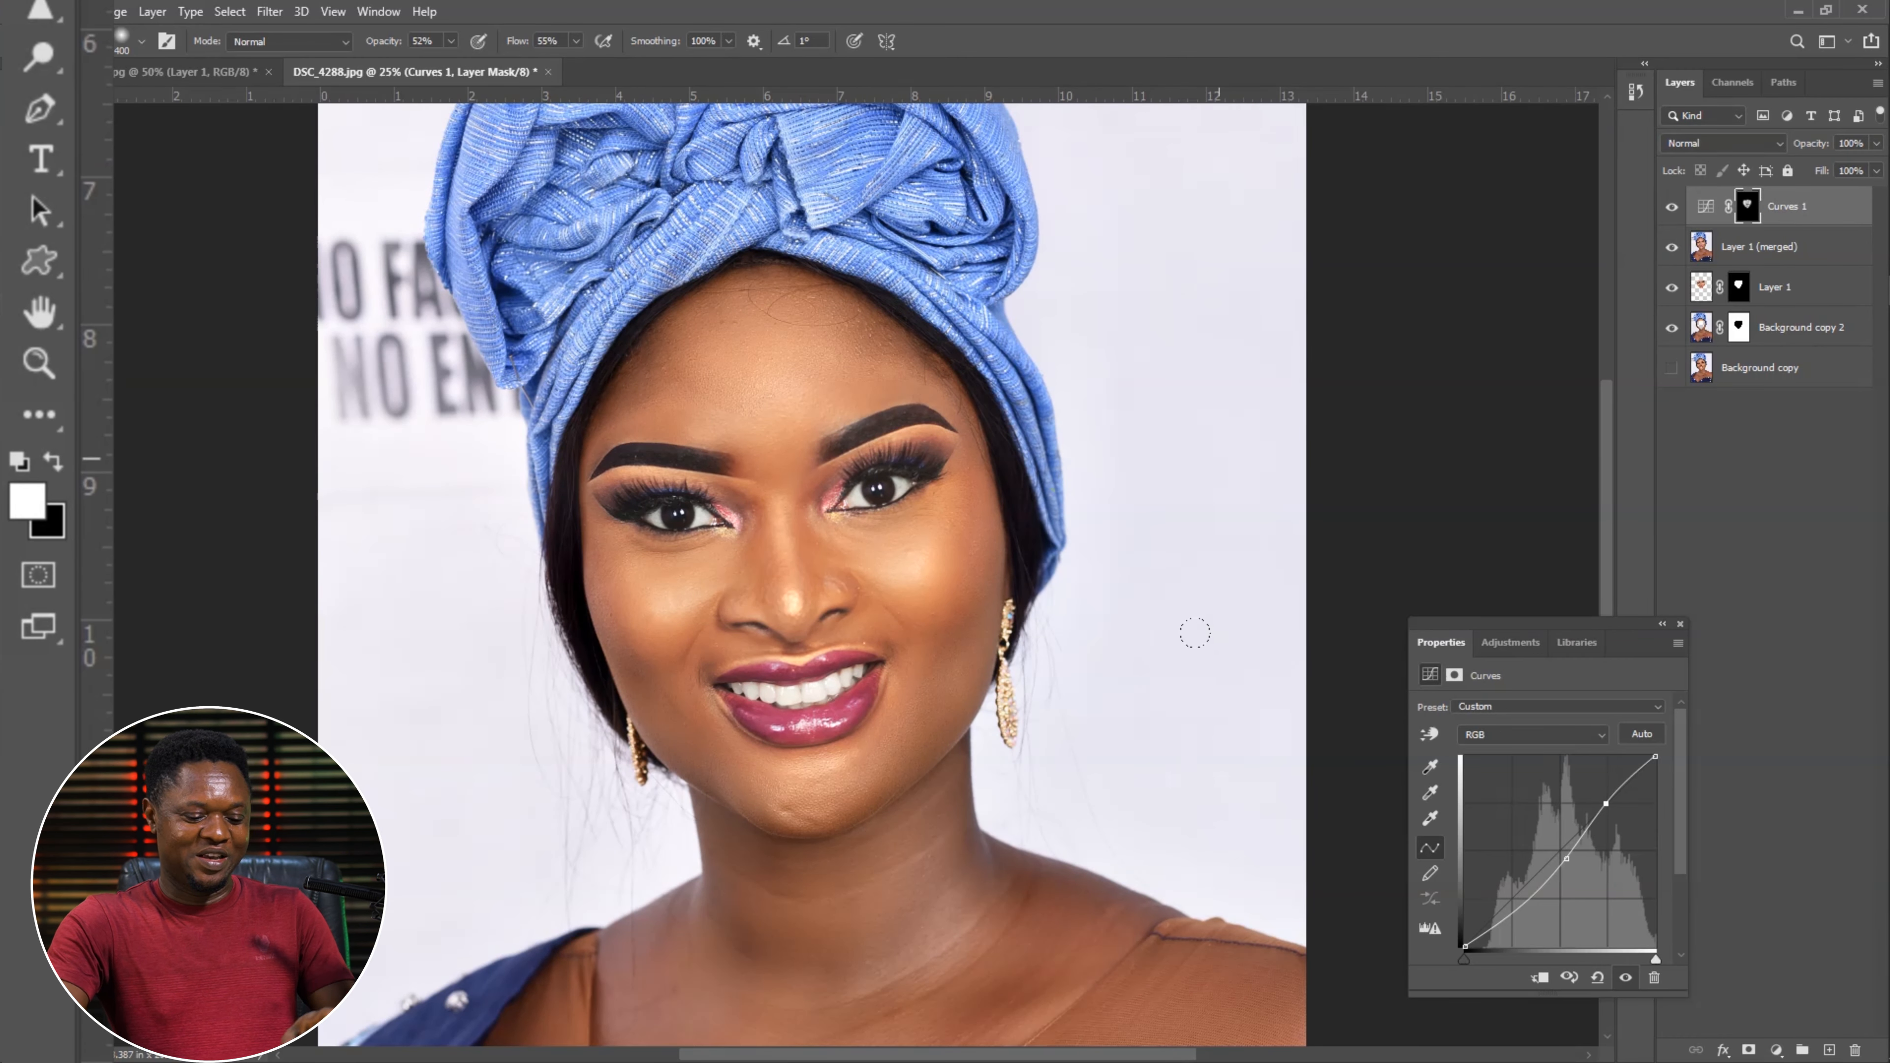
key("ctrl+minus")
key("ctrl+minus")
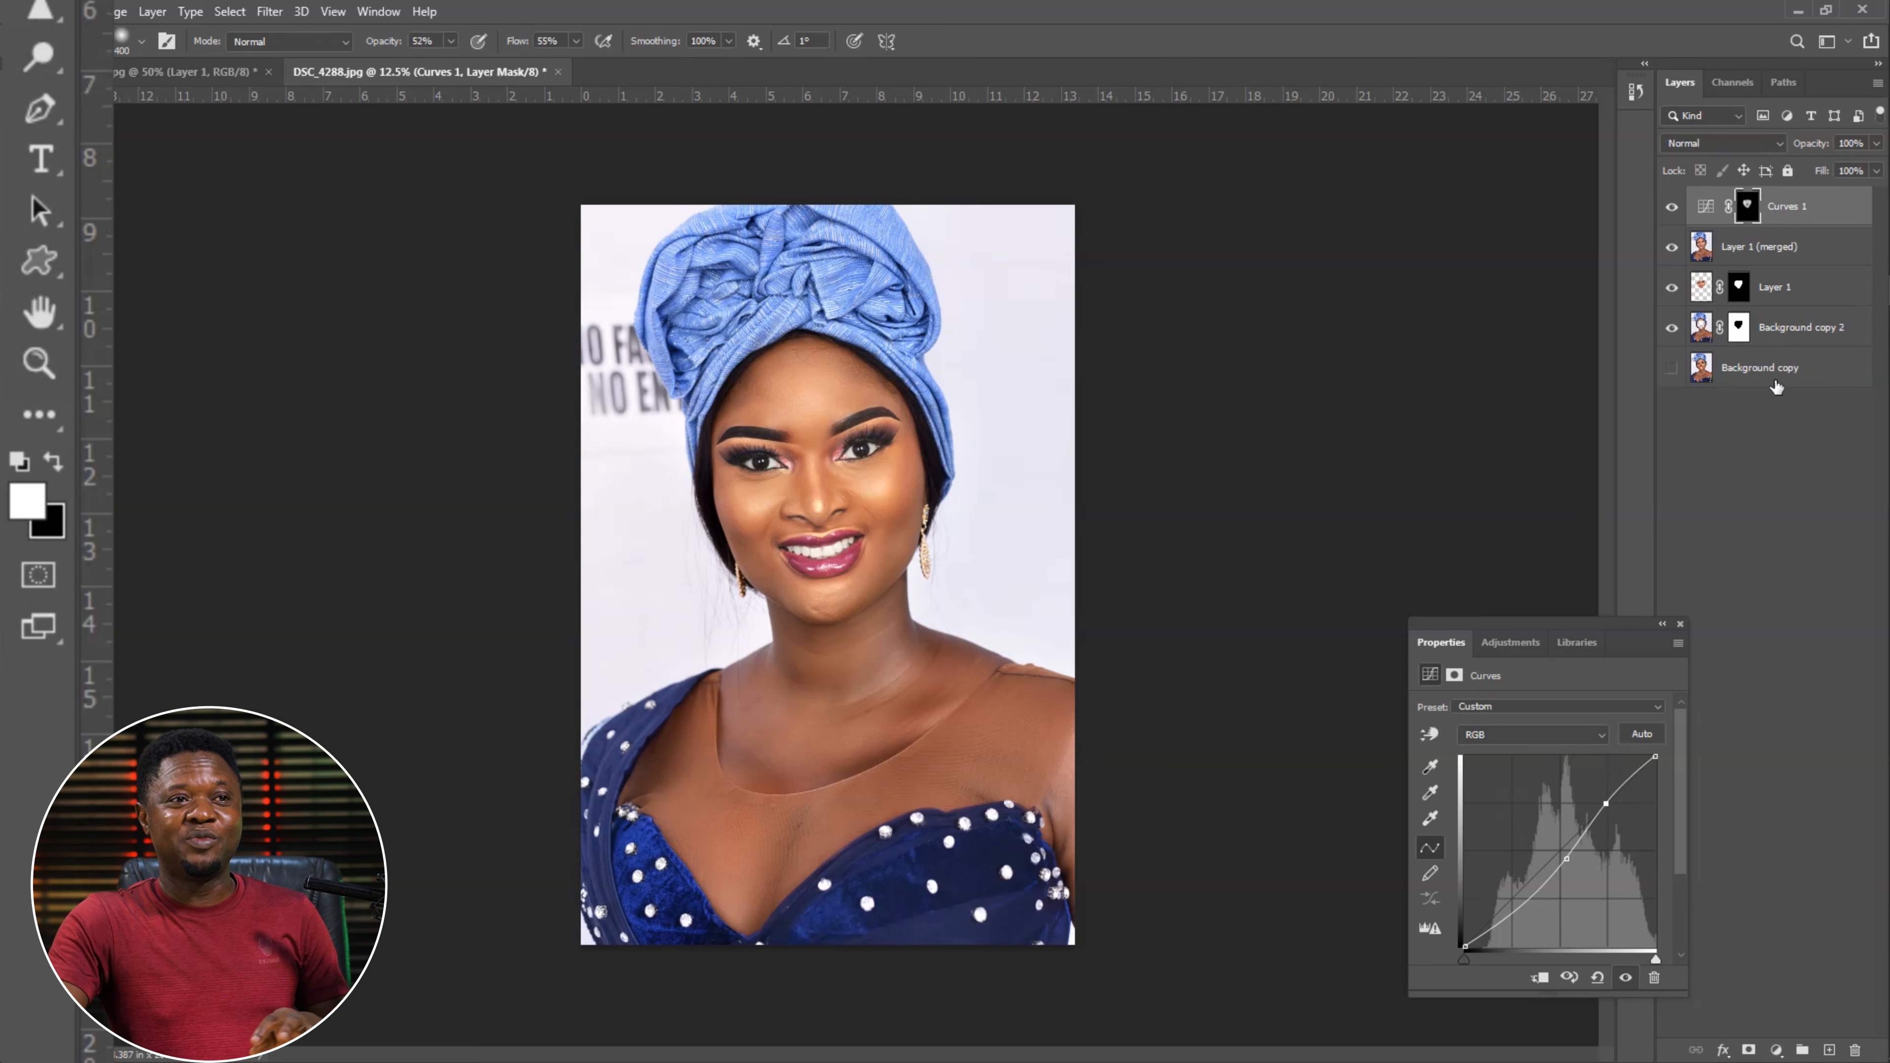
left_click(1672, 368)
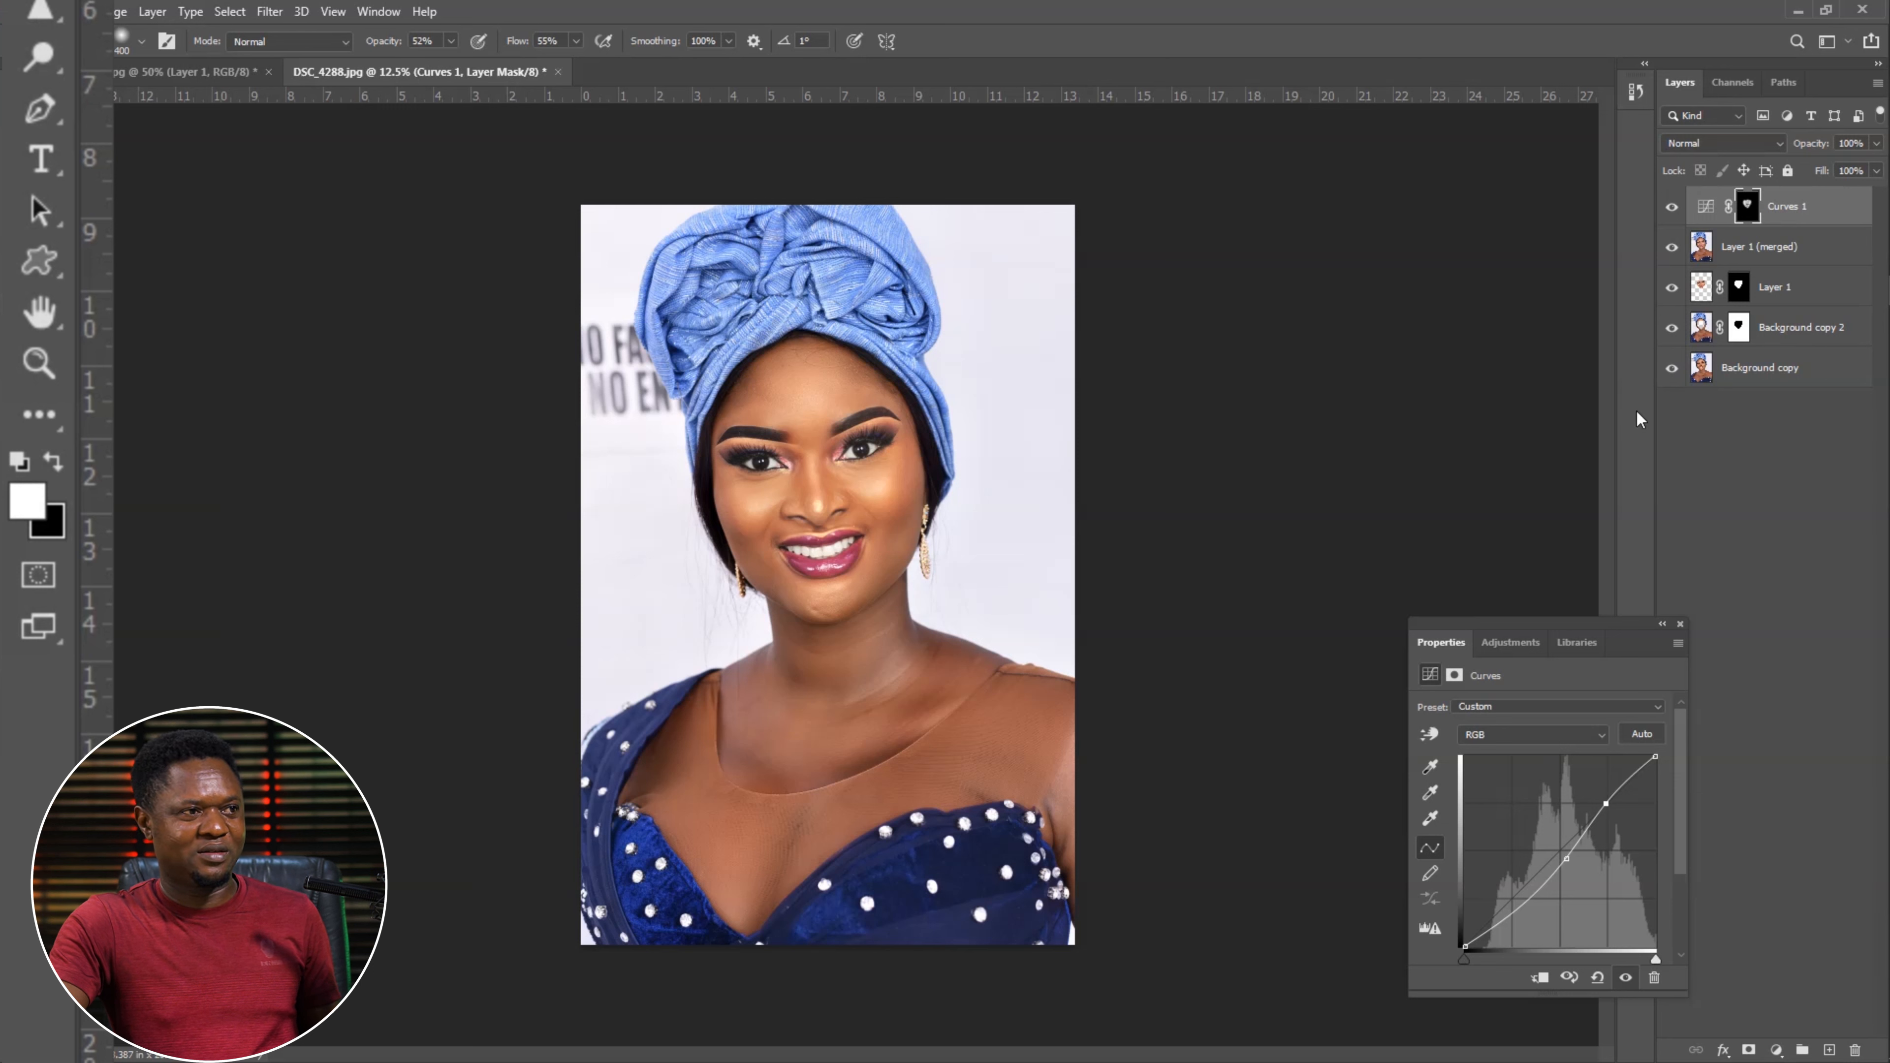
- Compare the original portrait with the face swap by repeatedly isolating Background copy and restoring all layers, and inspect the blended face up close
left_click(1672, 367, "alt")
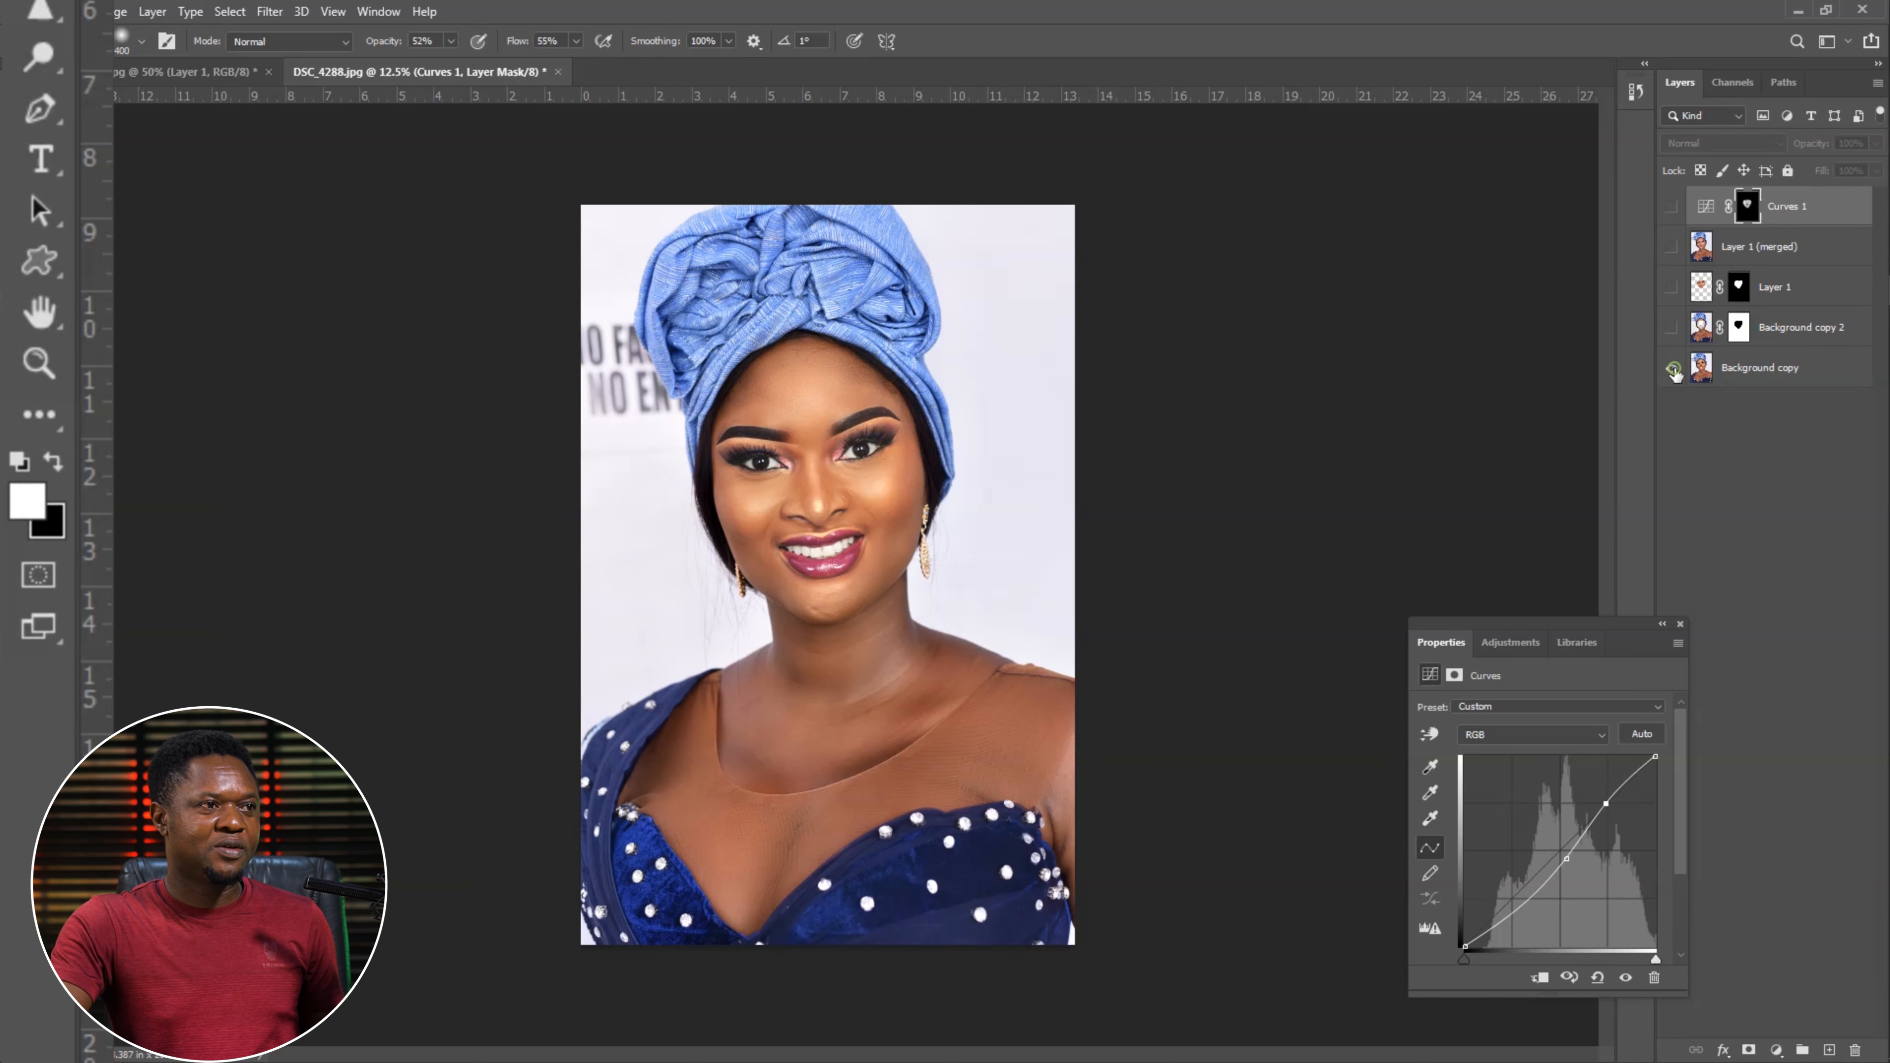
left_click(1672, 367, "alt")
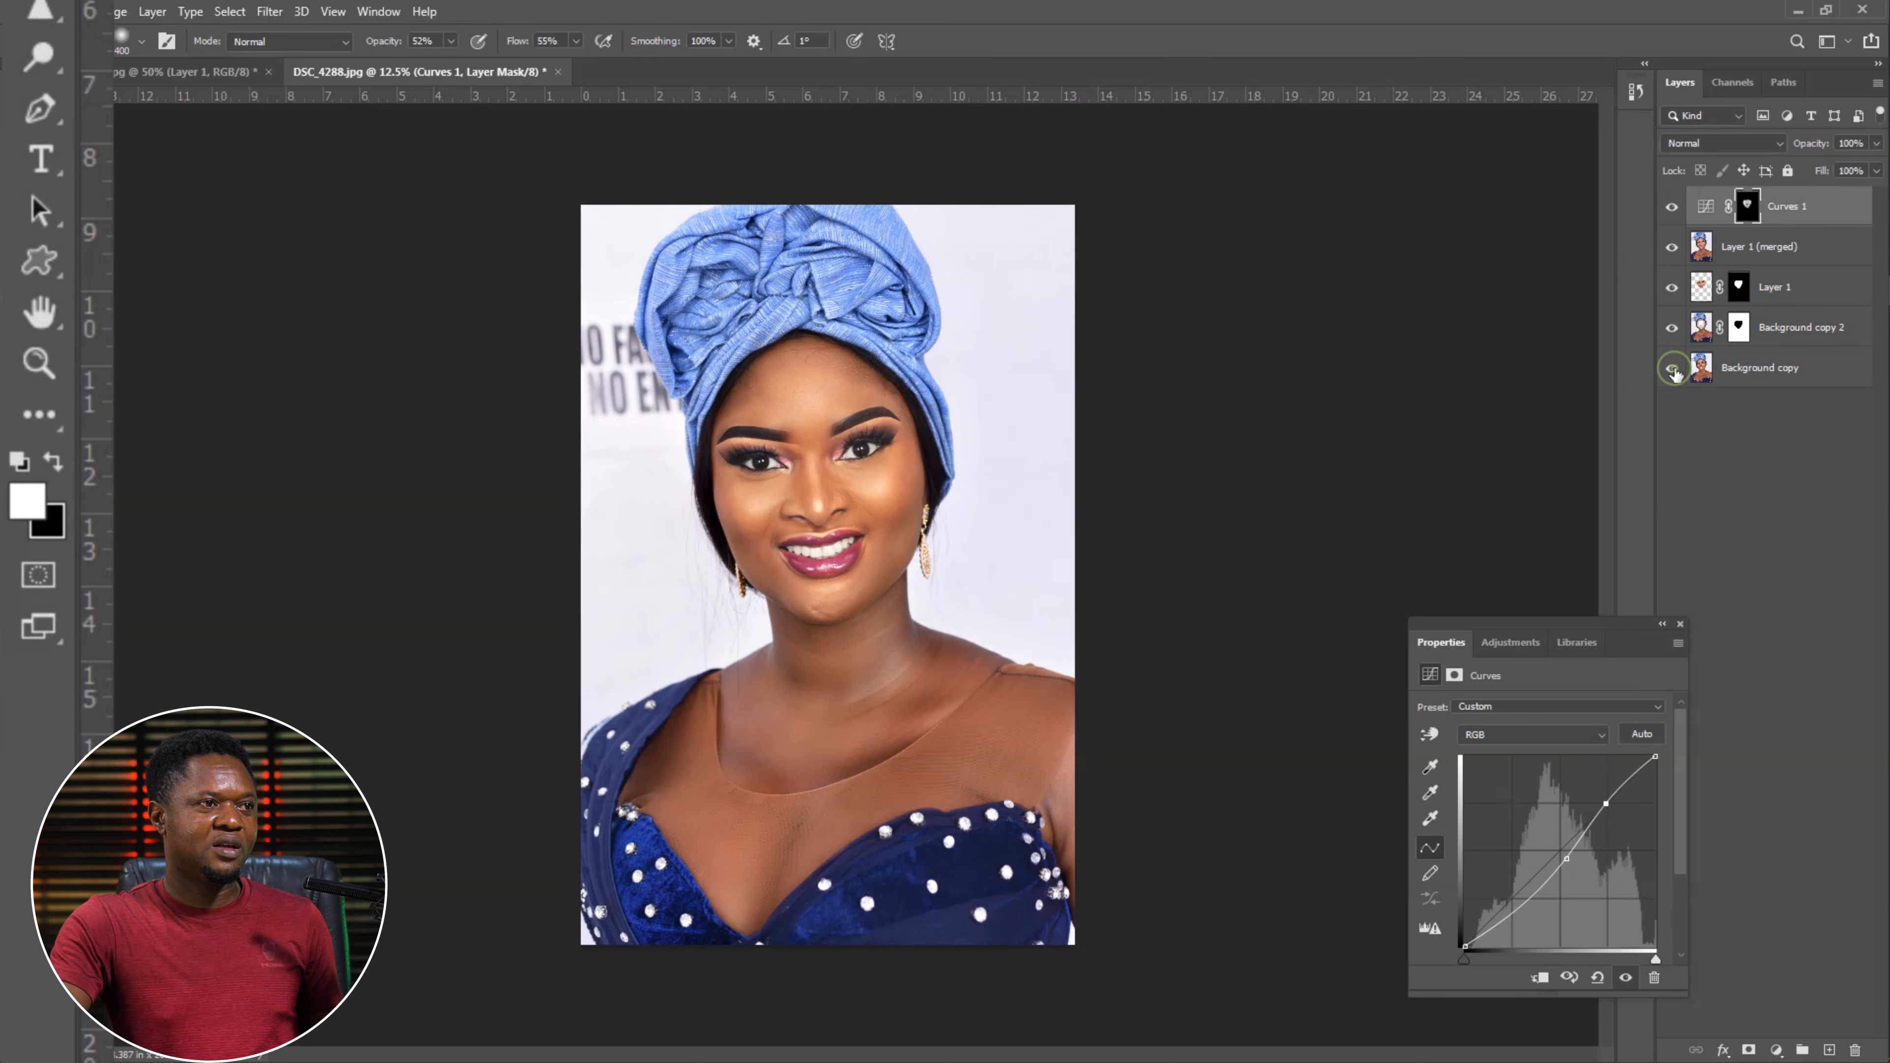
left_click(1672, 368, "alt")
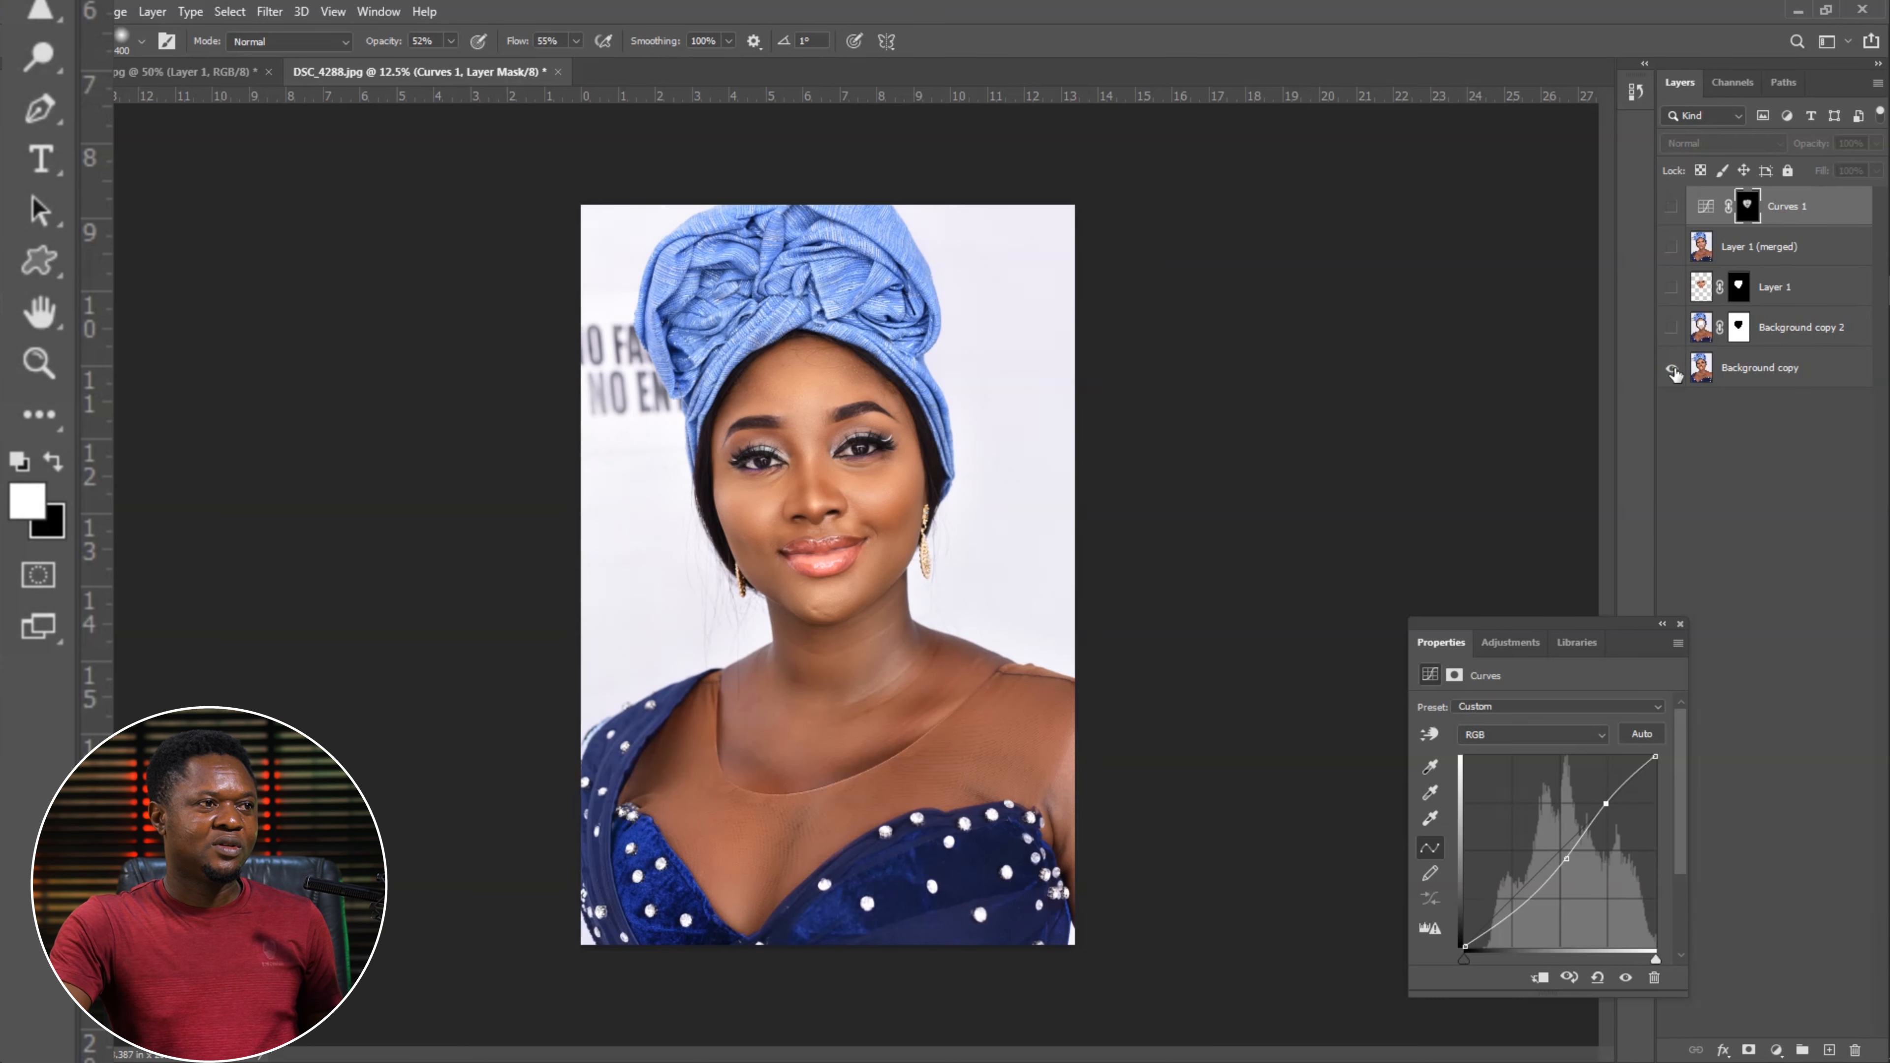
left_click(1671, 368, "alt")
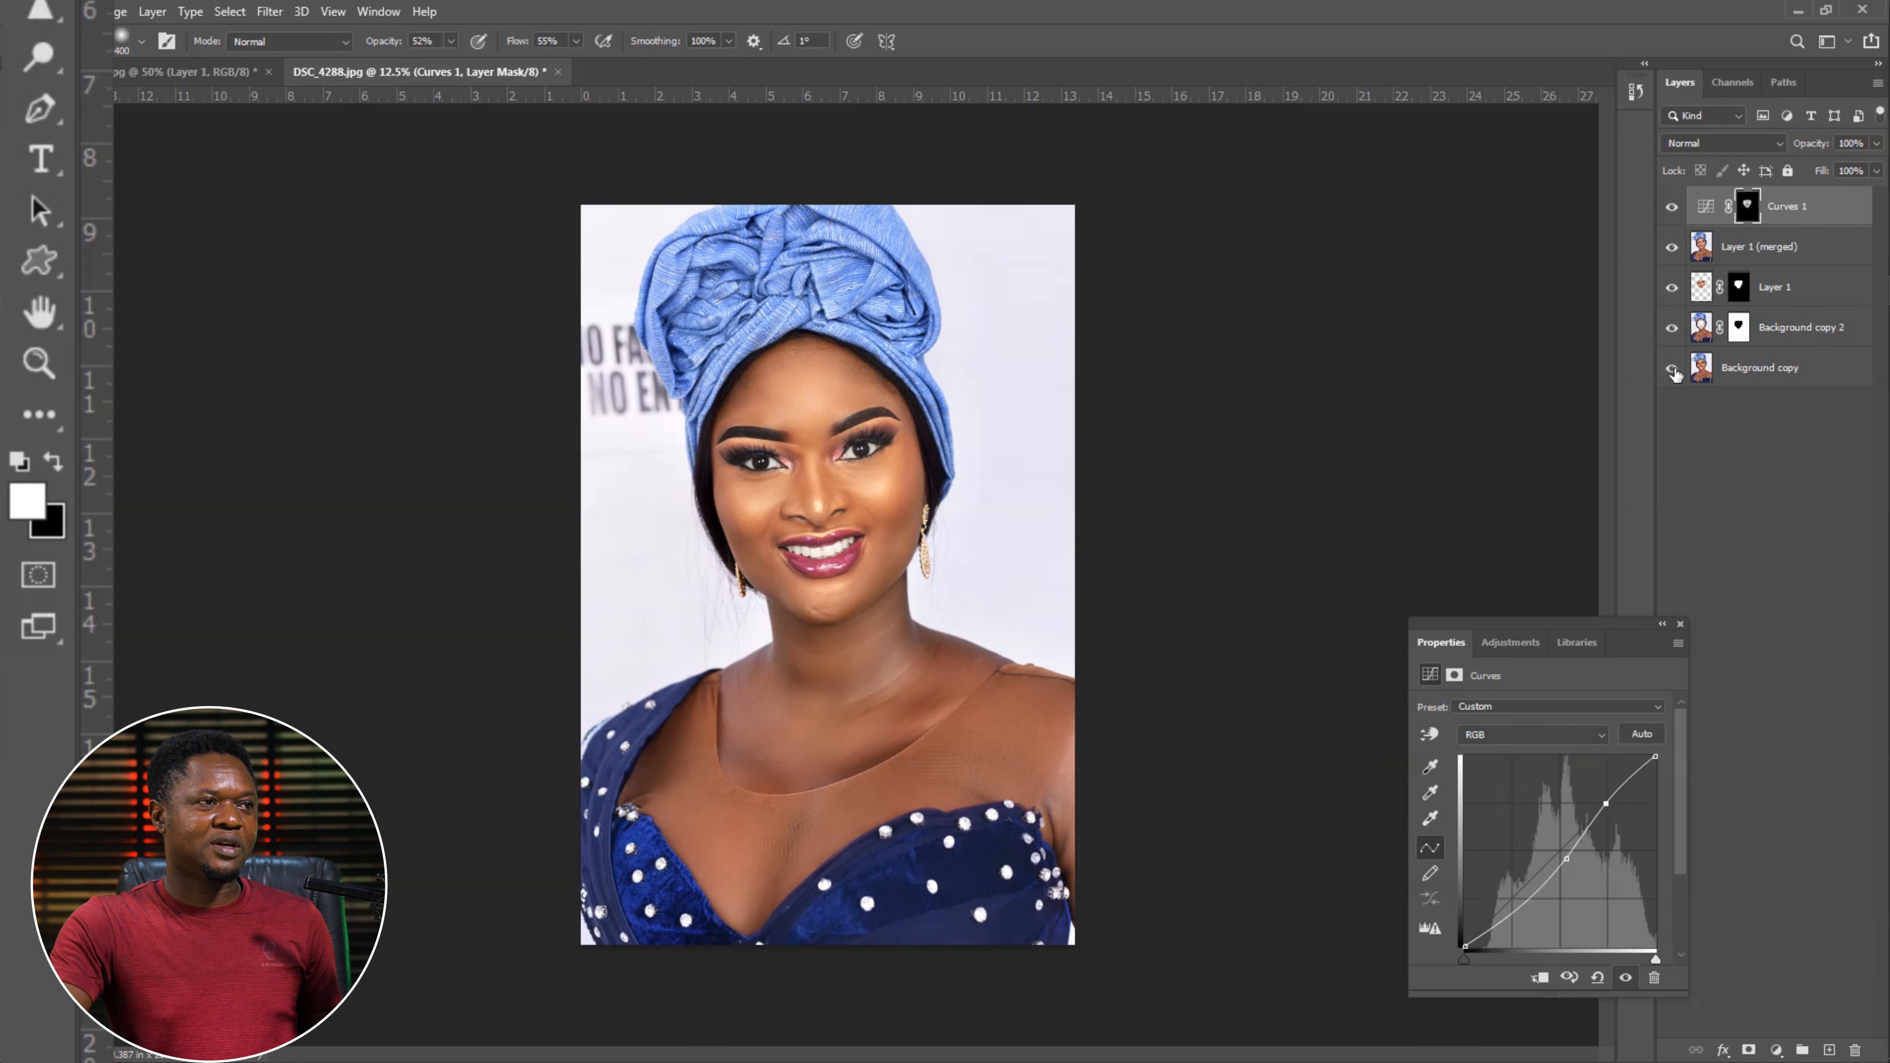
left_click(1671, 368, "alt")
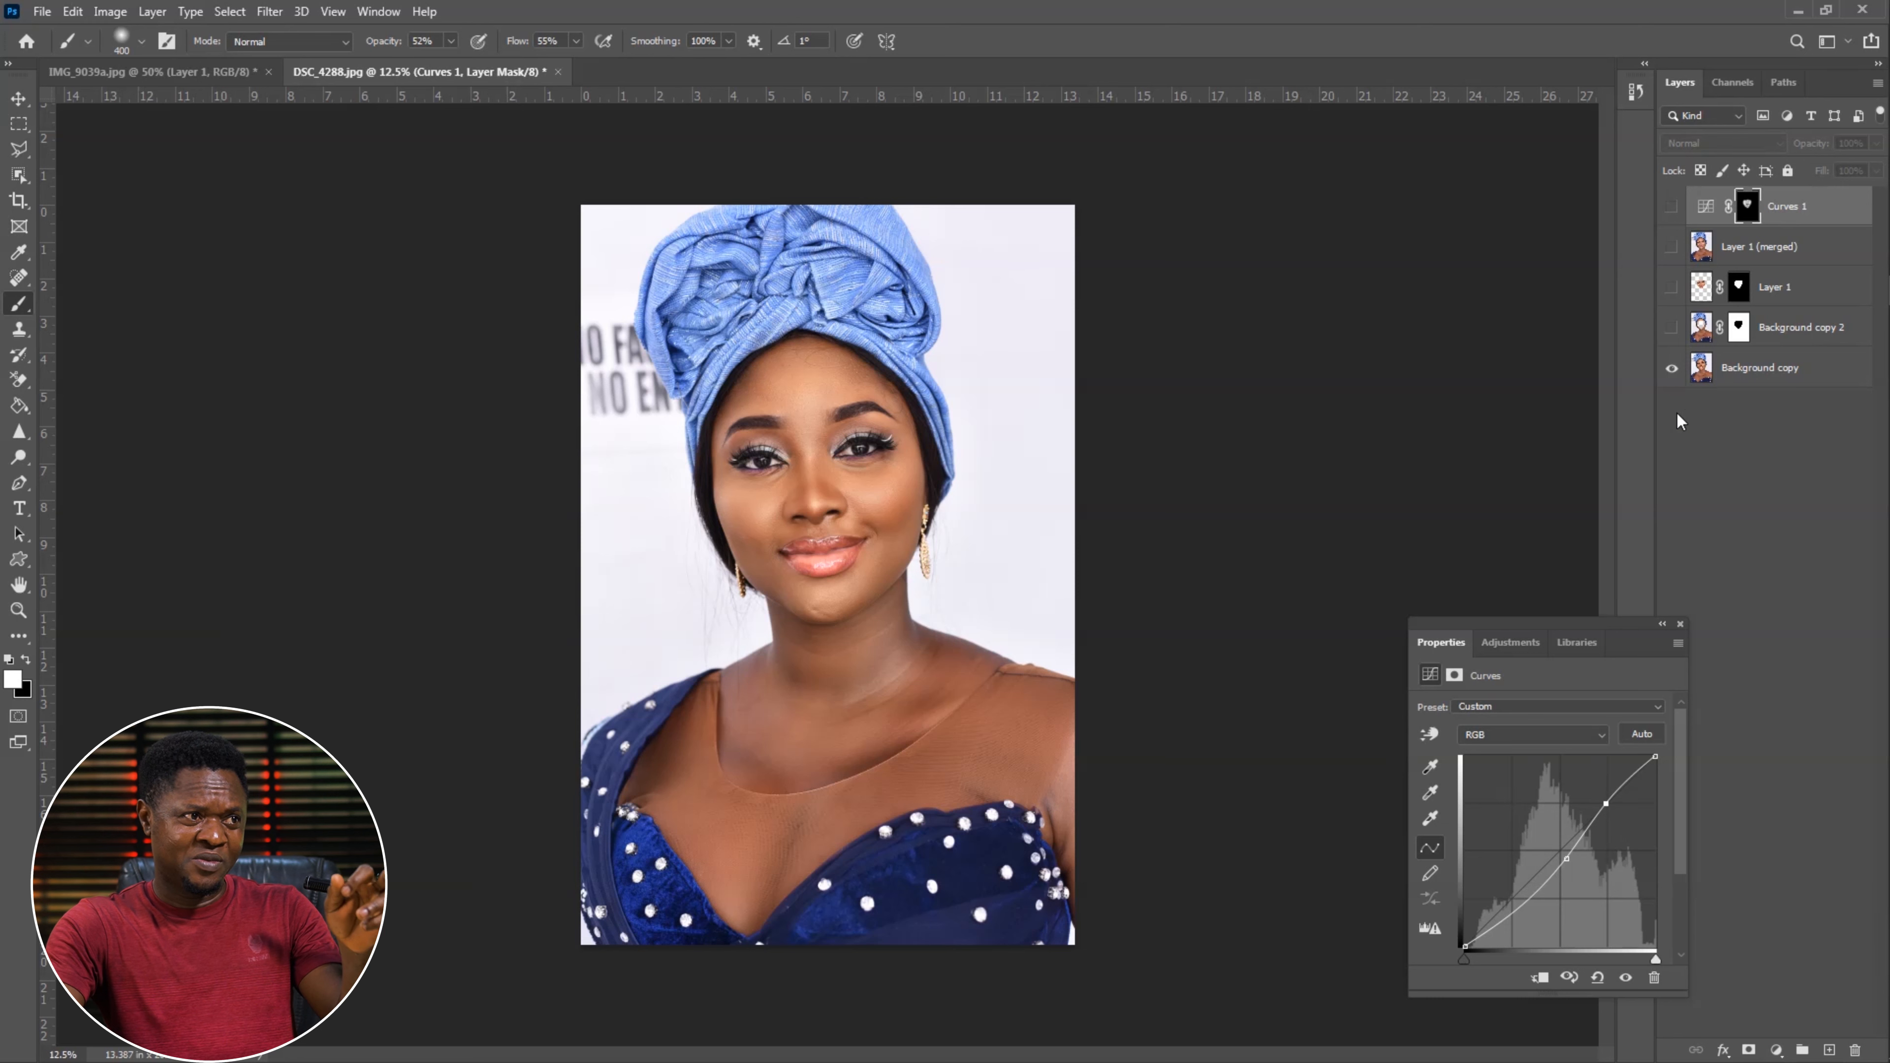
left_click(1671, 370, "alt")
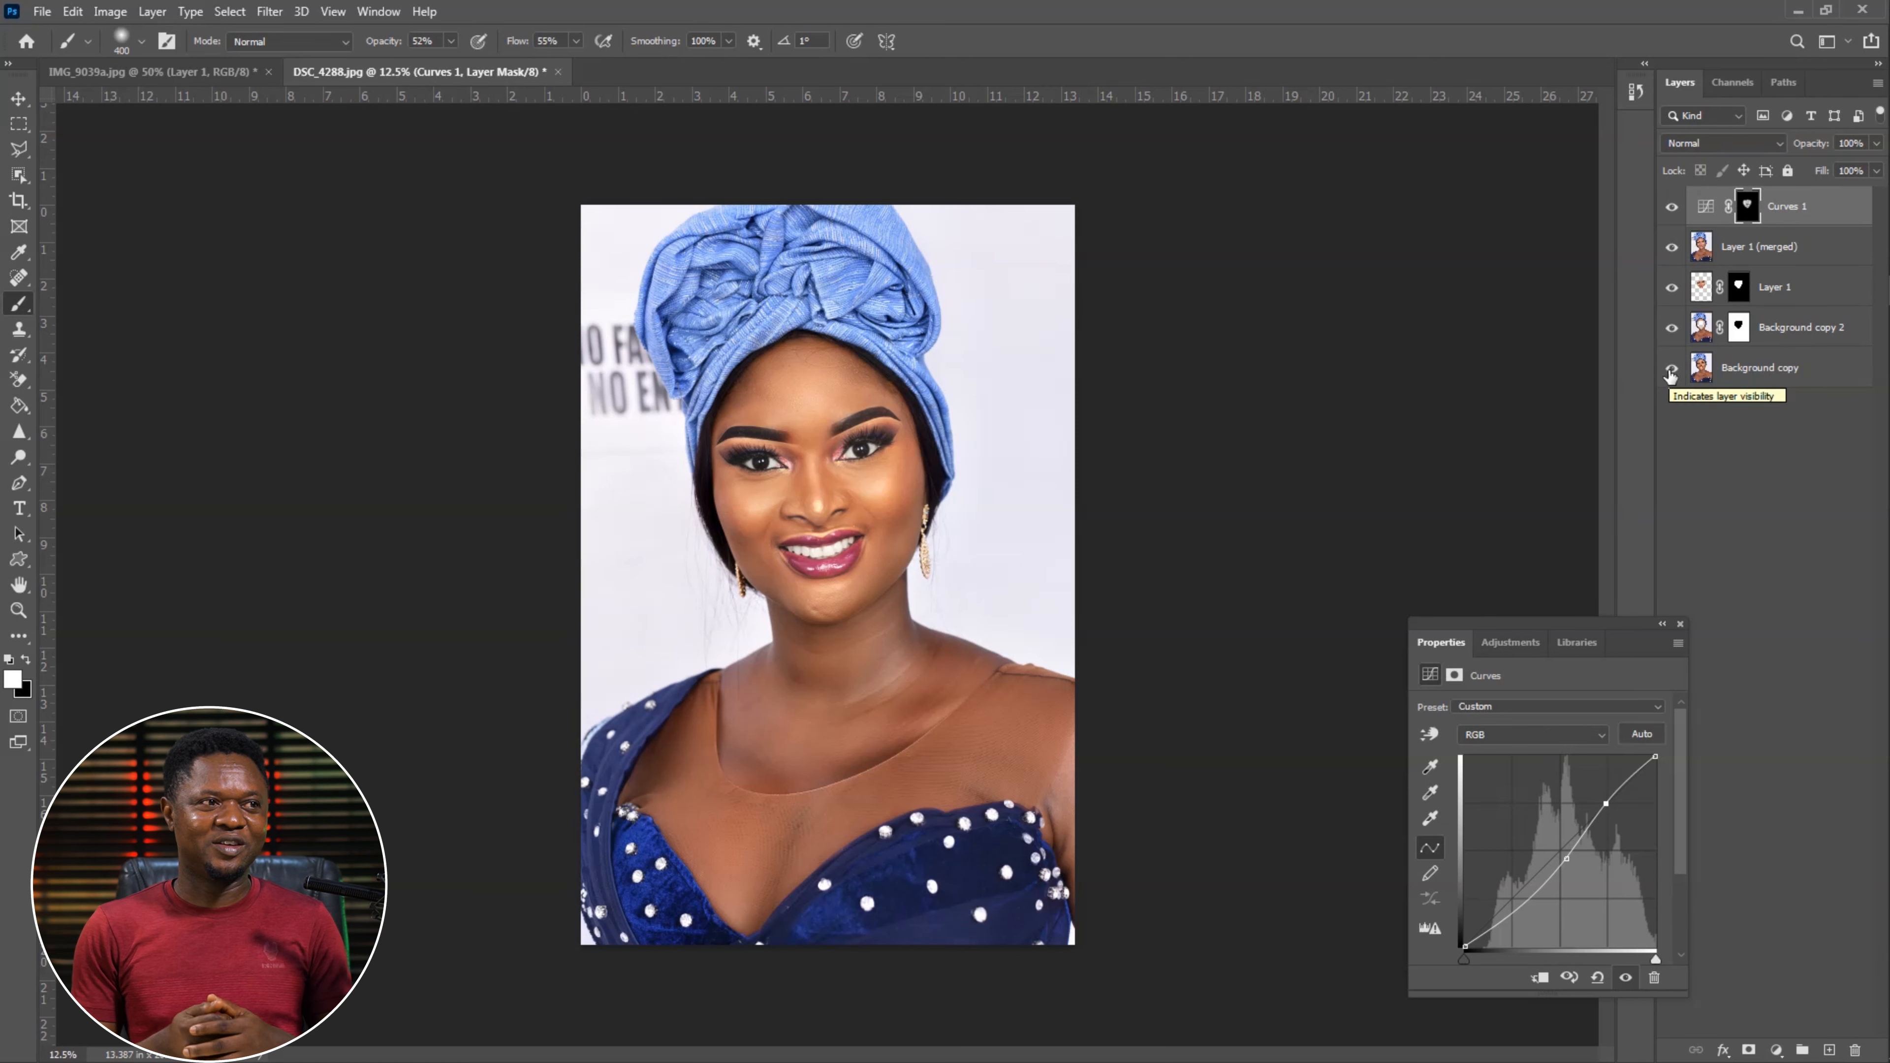
key("ctrl+plus")
key("ctrl+plus")
key("ctrl+plus")
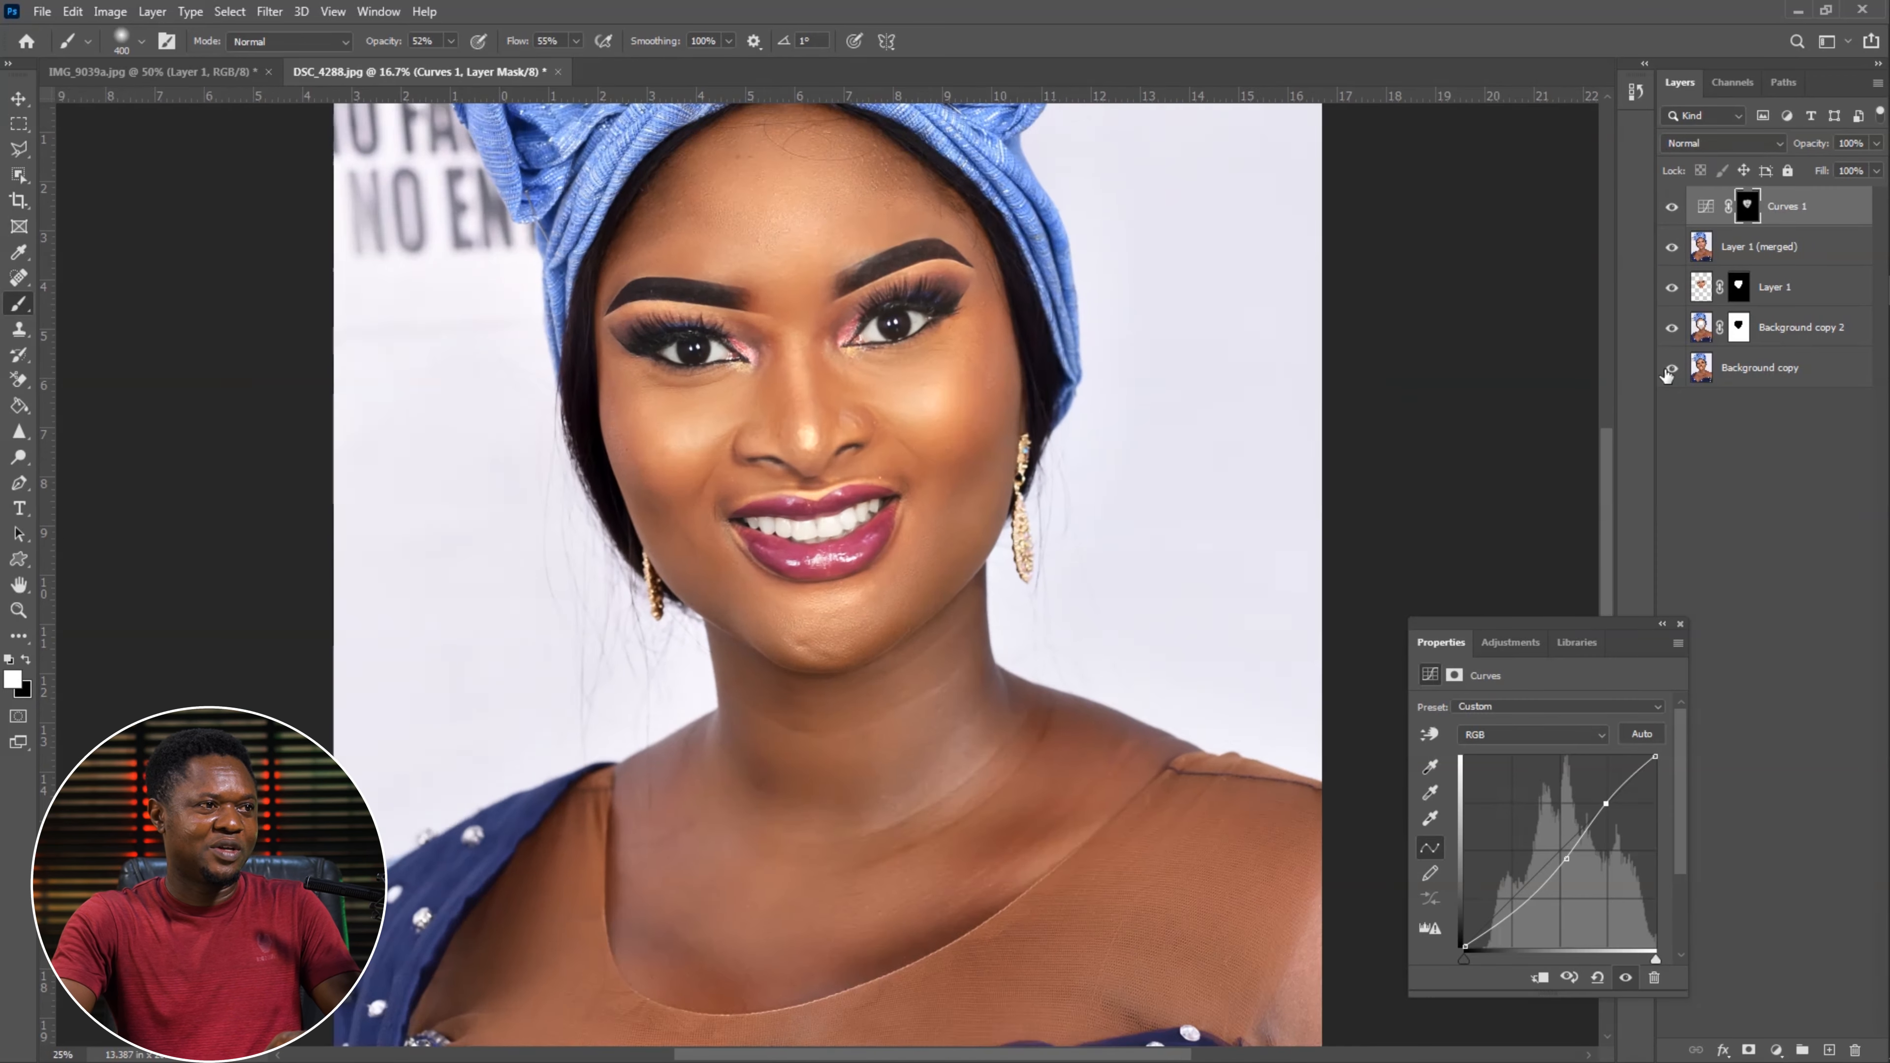
scroll(1165, 481, "up", 3)
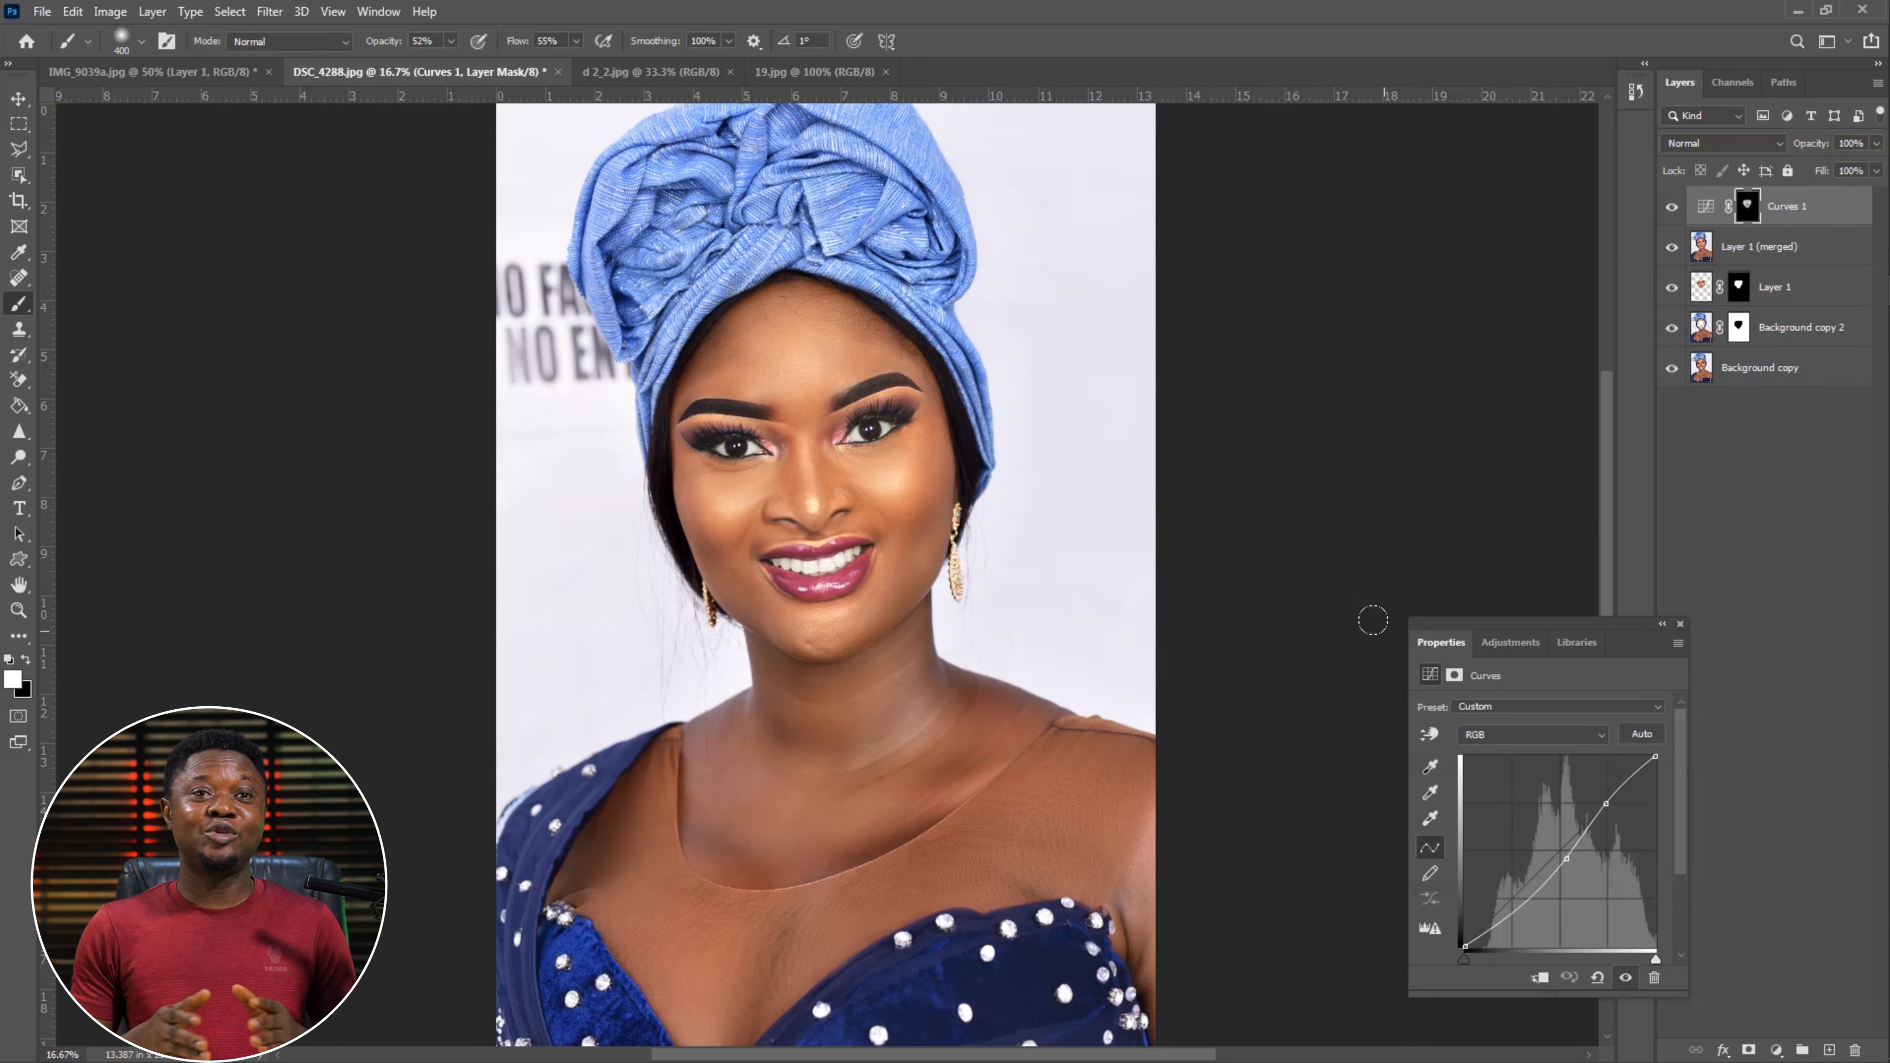
- Look over the portraits d 2_2.jpg and 19.jpg and return to DSC_4288.jpg
left_click(651, 71)
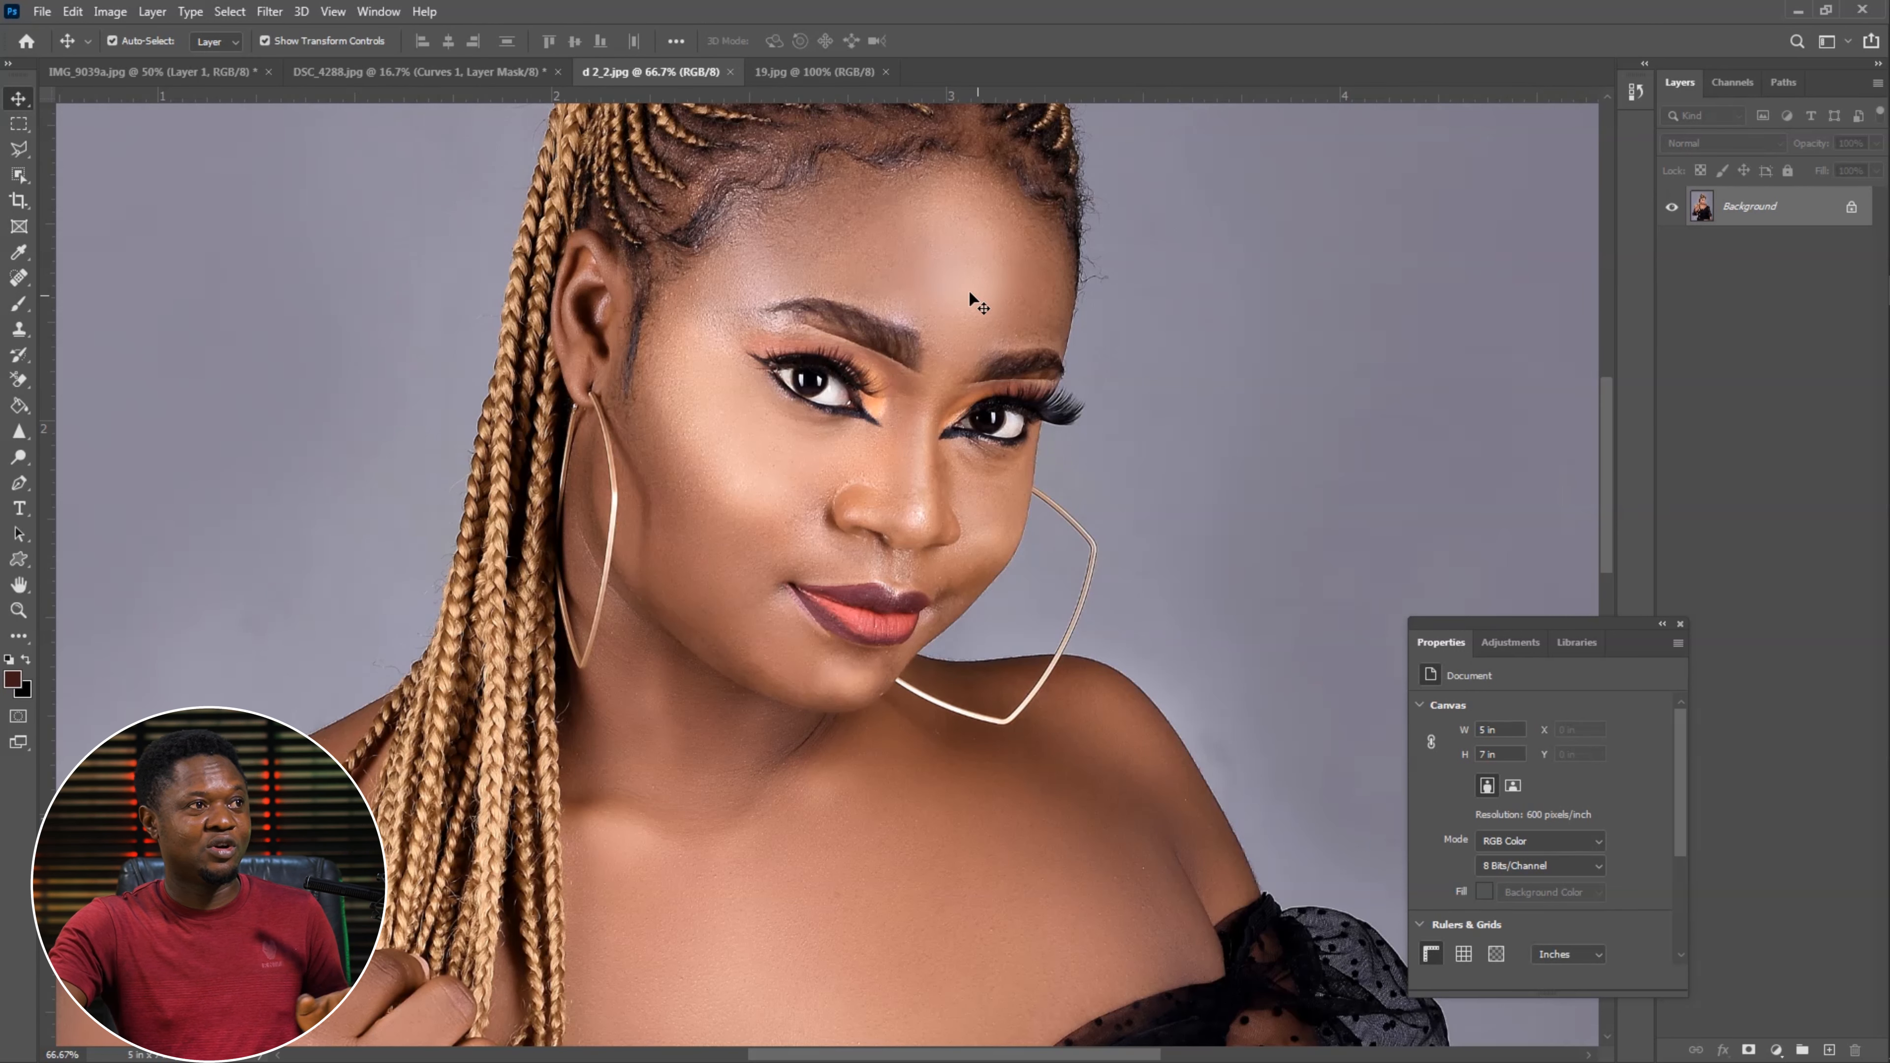
left_click(825, 71)
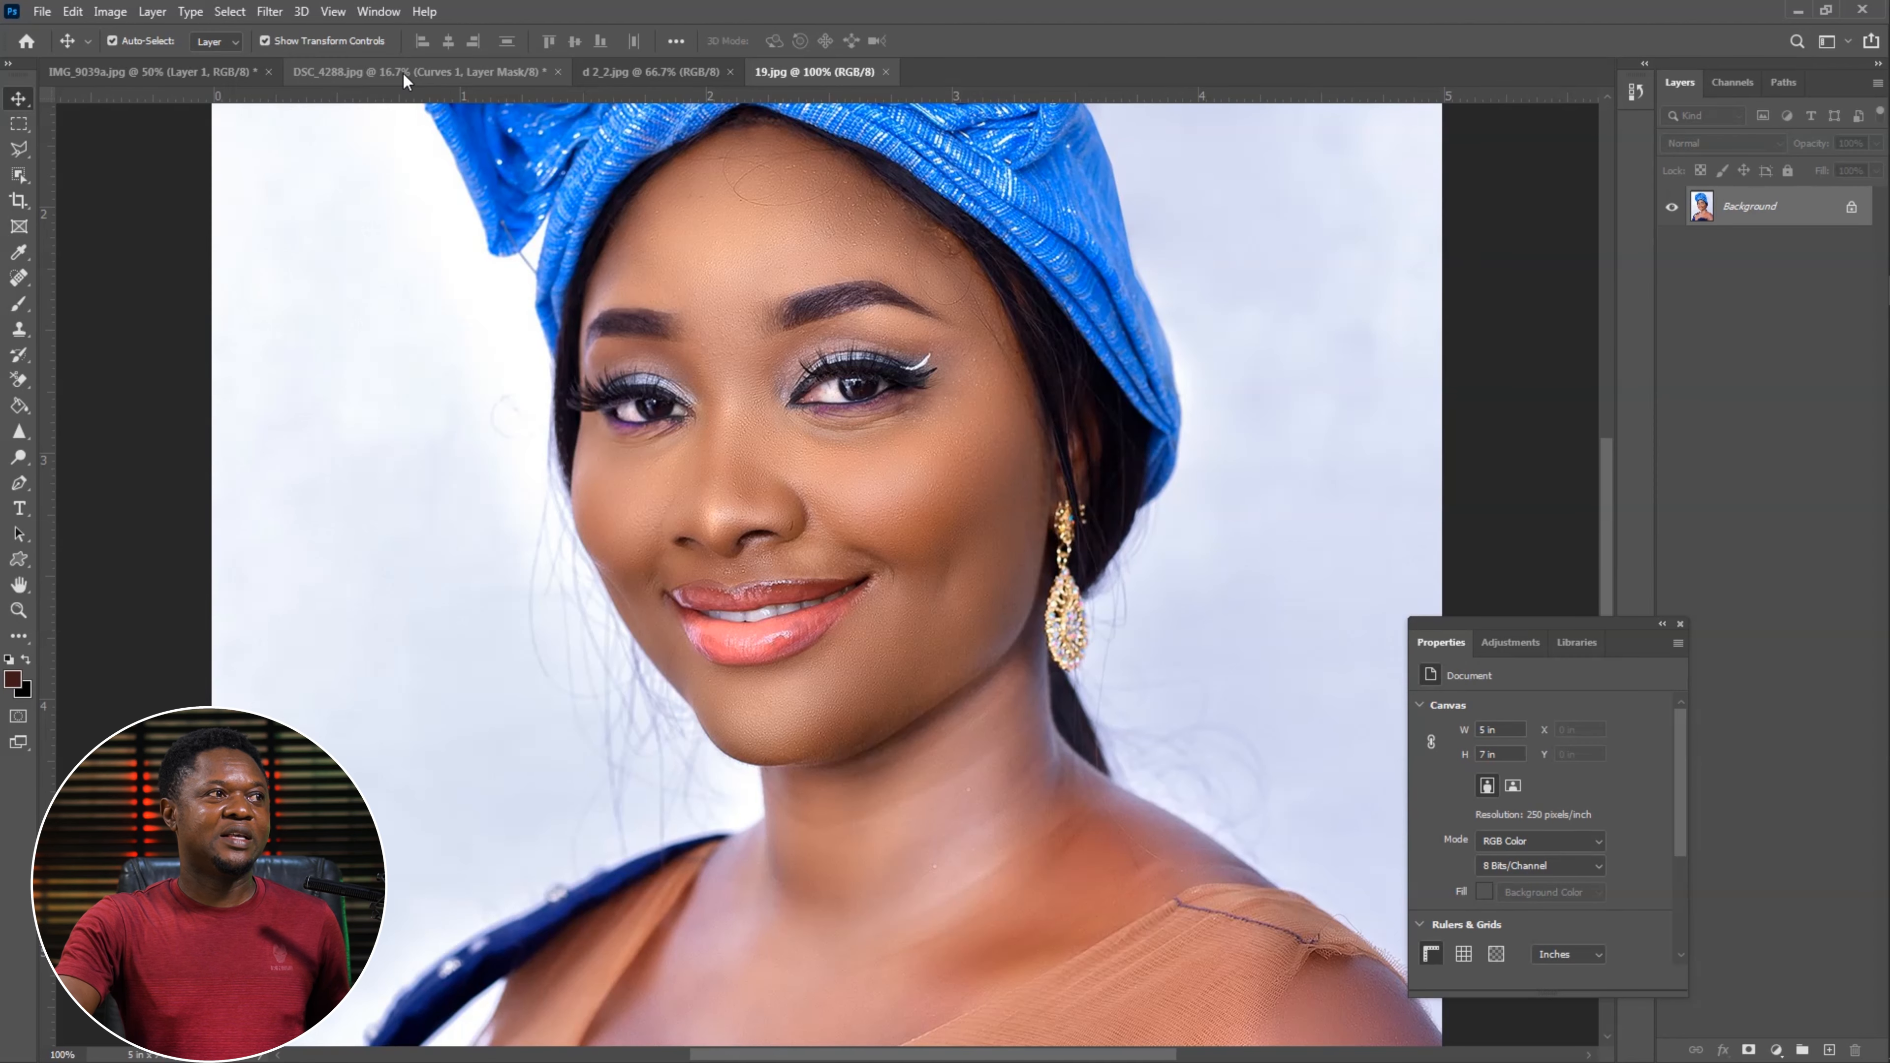
left_click(401, 74)
- Select Layer 1 (merged) and check the face swap against the original by alternating between Background copy alone and all layers
left_click(1086, 495)
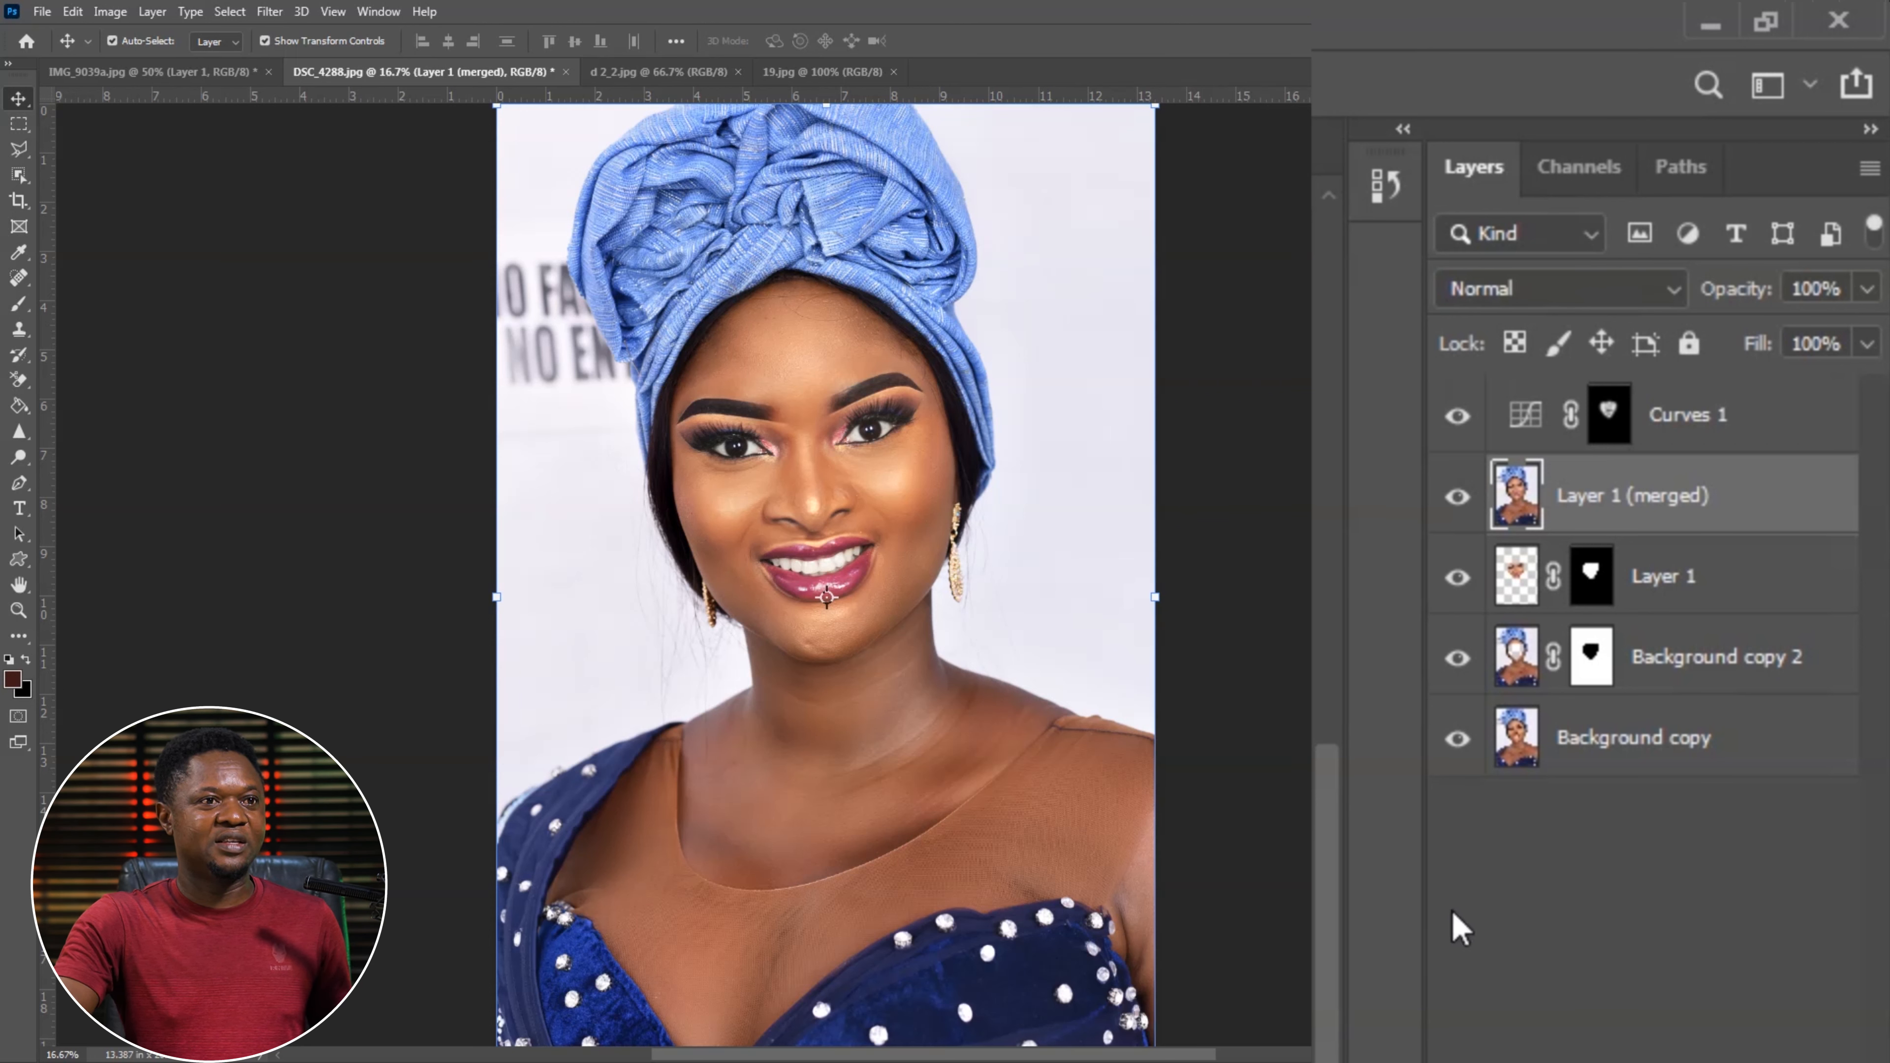
left_click(1458, 740, "alt")
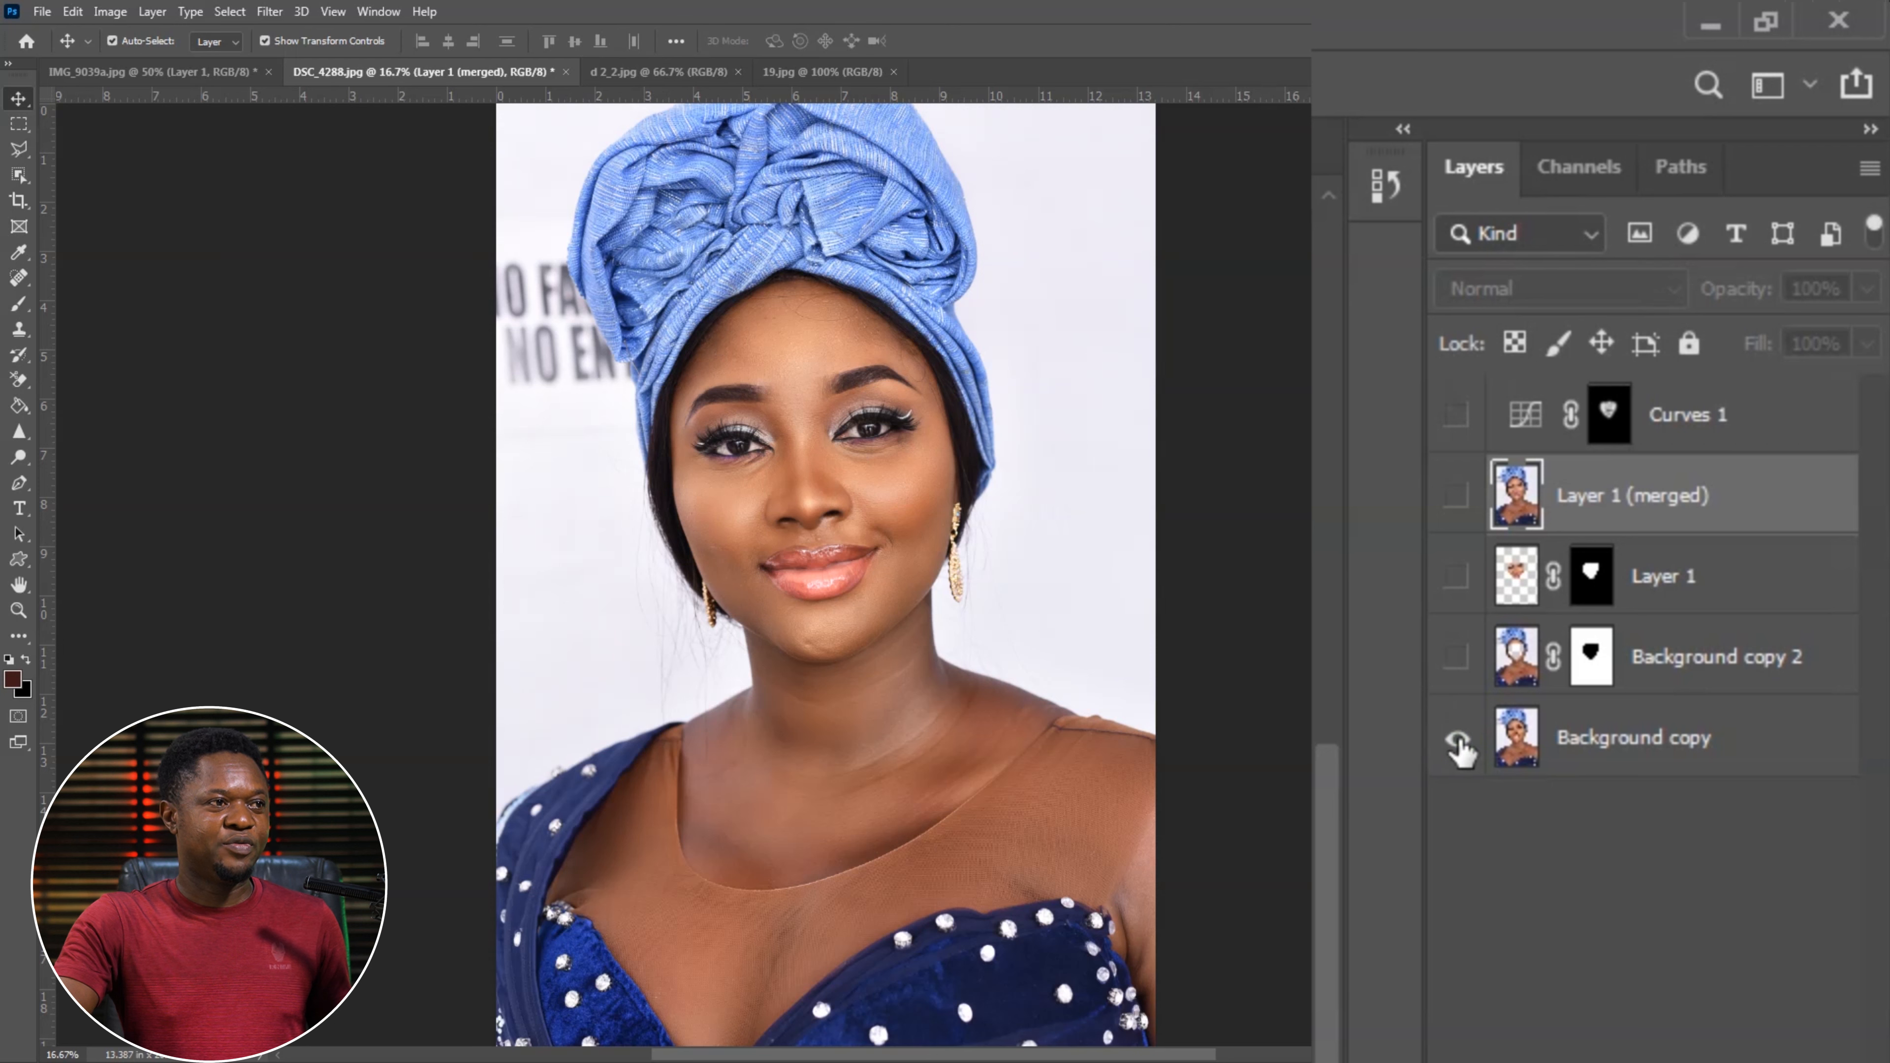
left_click(1459, 740, "alt")
left_click(1458, 741, "alt")
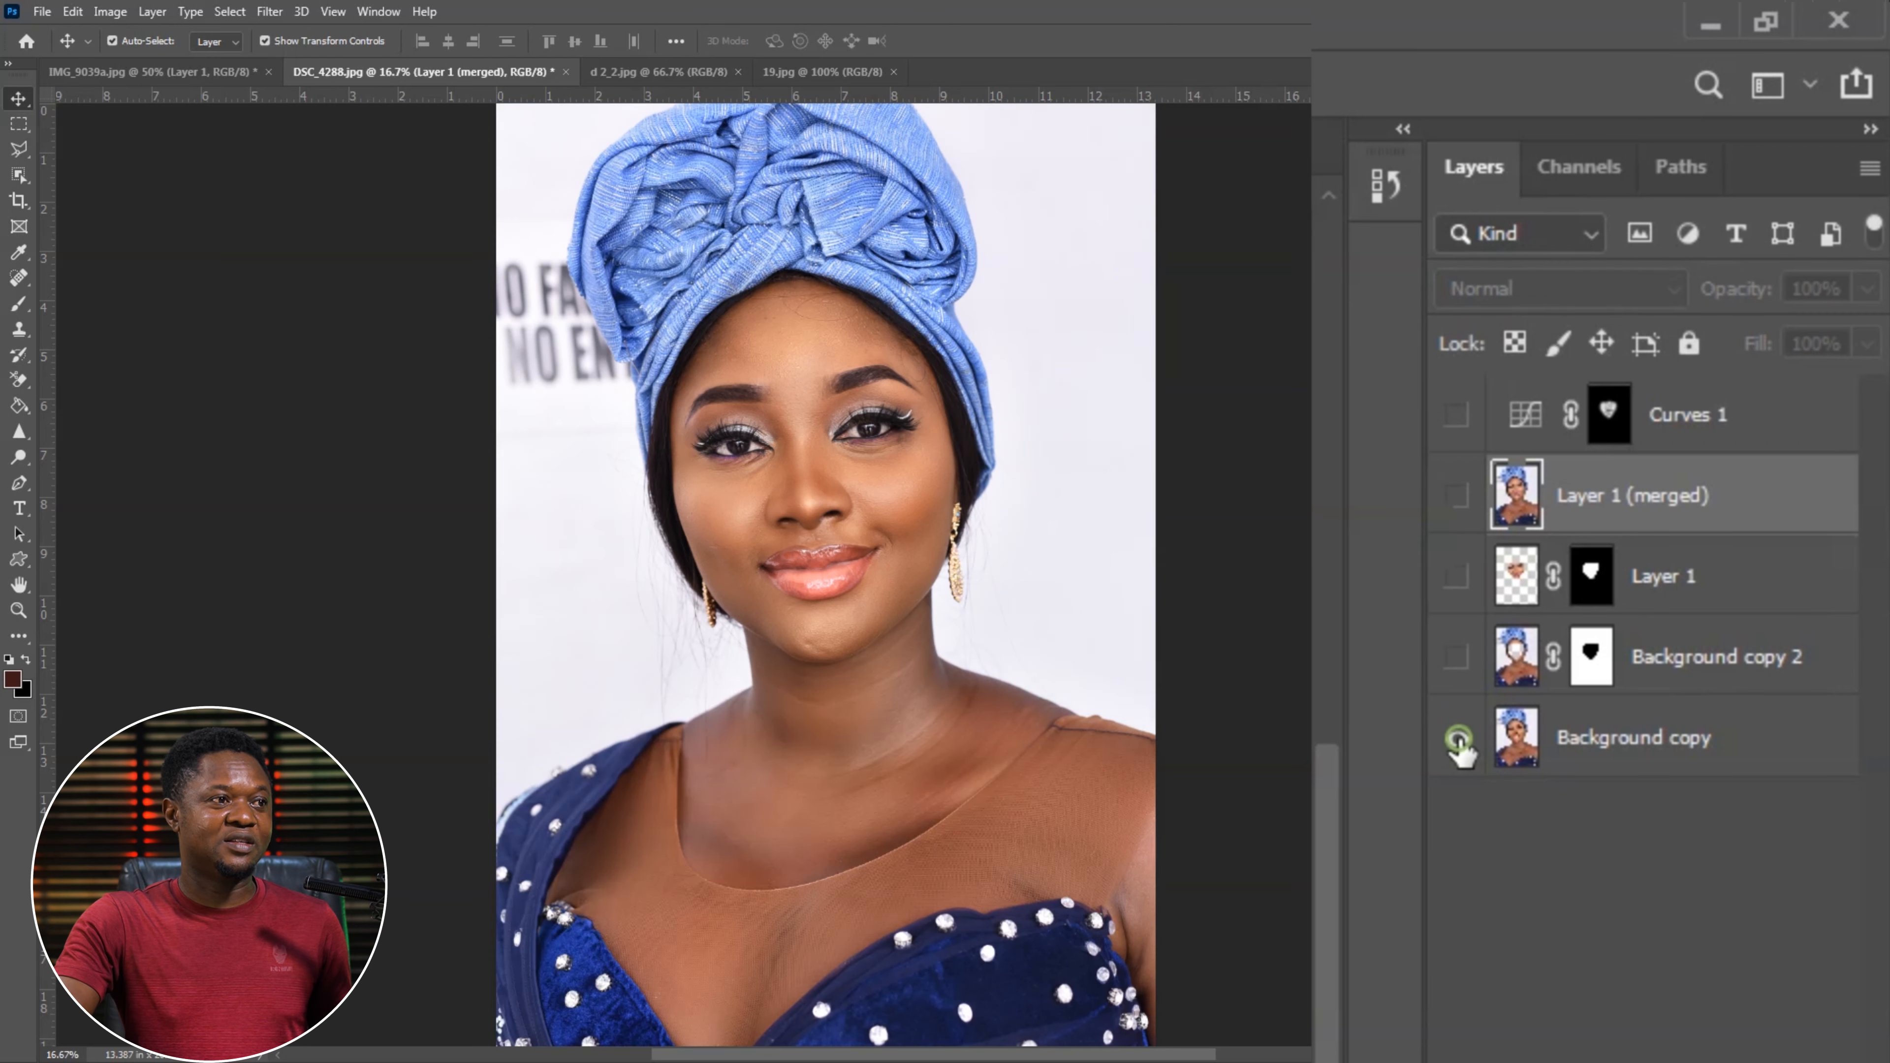
left_click(1458, 740, "alt")
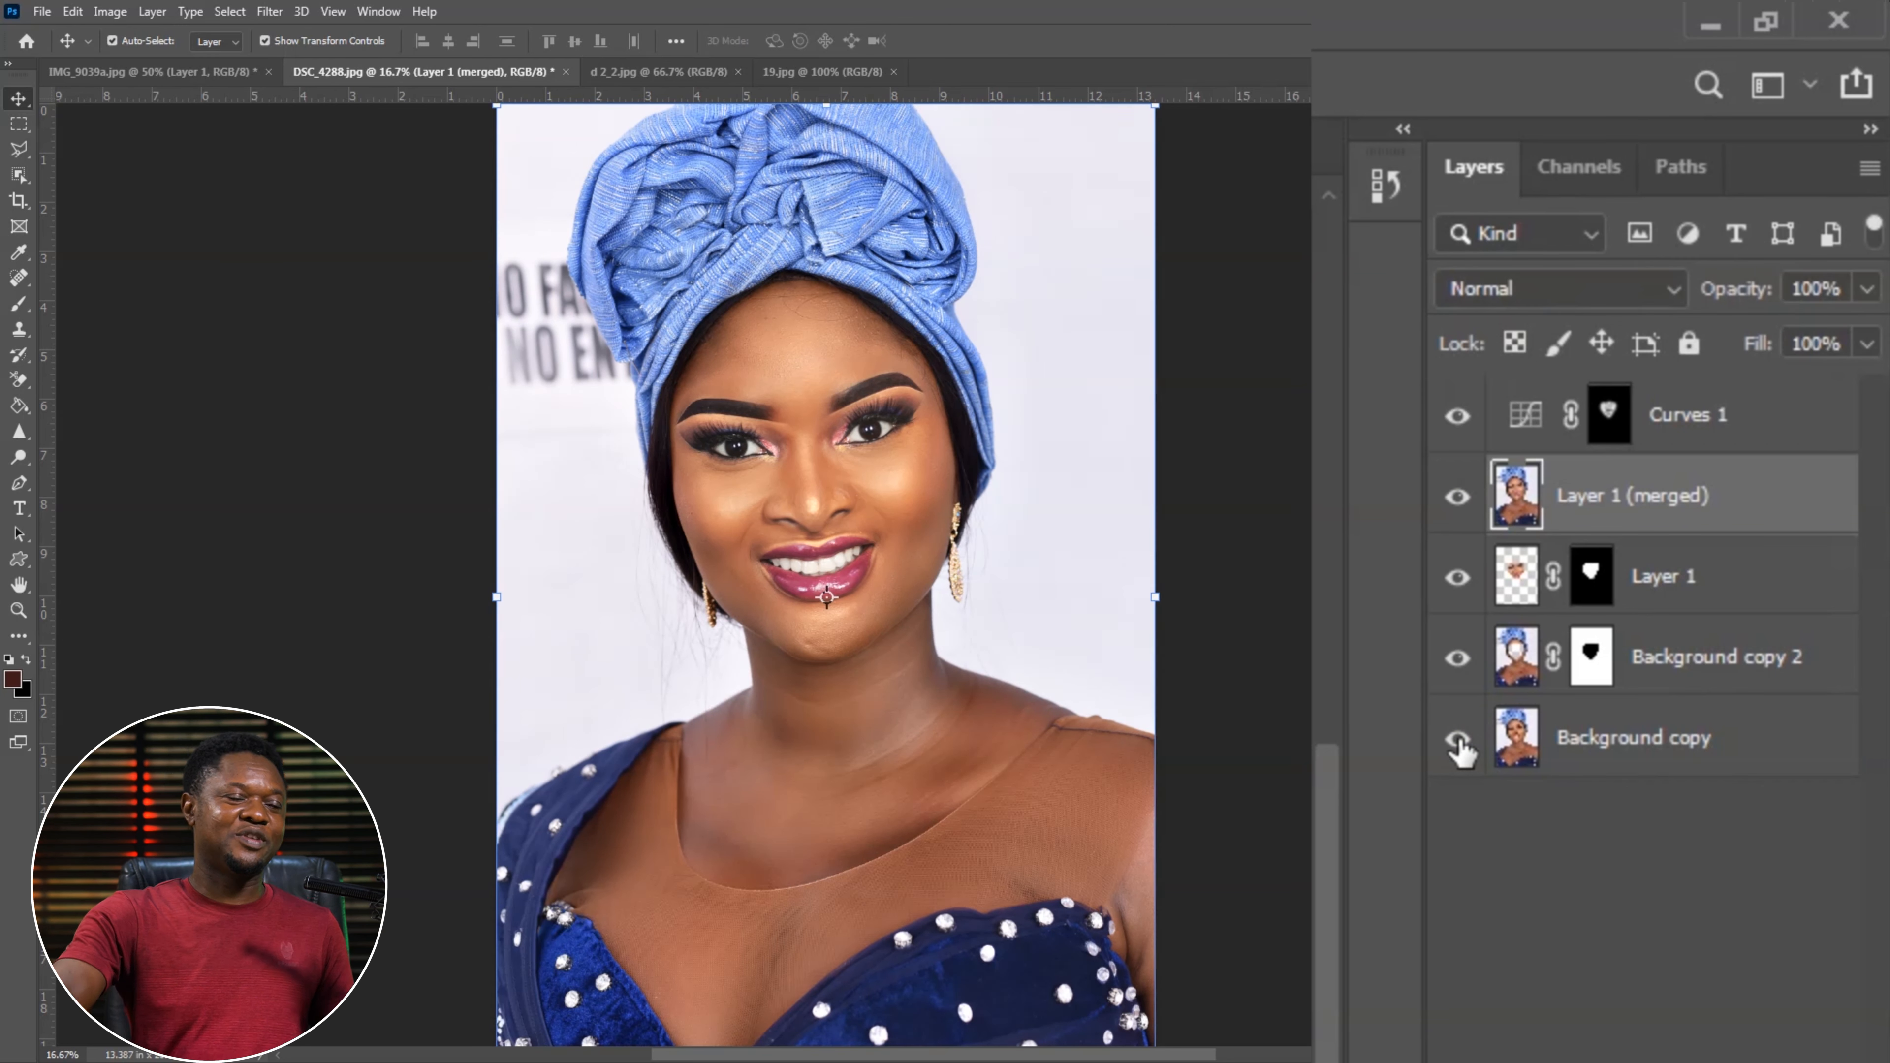